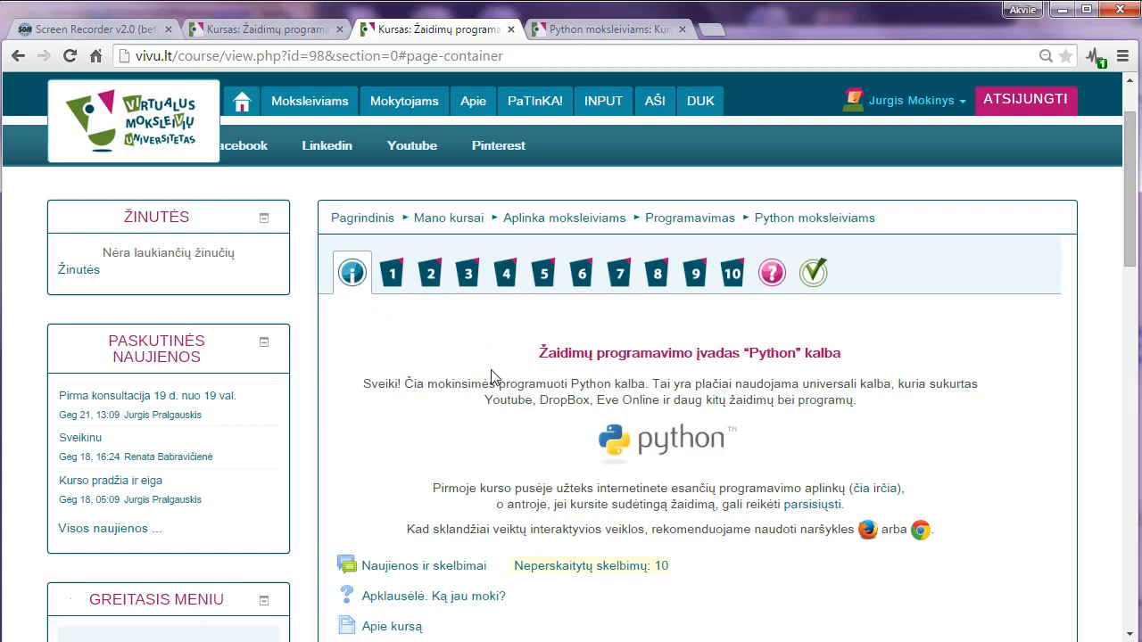
# - Review the Python course introduction page and the instructions for the practice and level tests under "Įvadiniai testai"
pyautogui.scroll(-1, 490, 376)
pyautogui.scroll(-1, 497, 375)
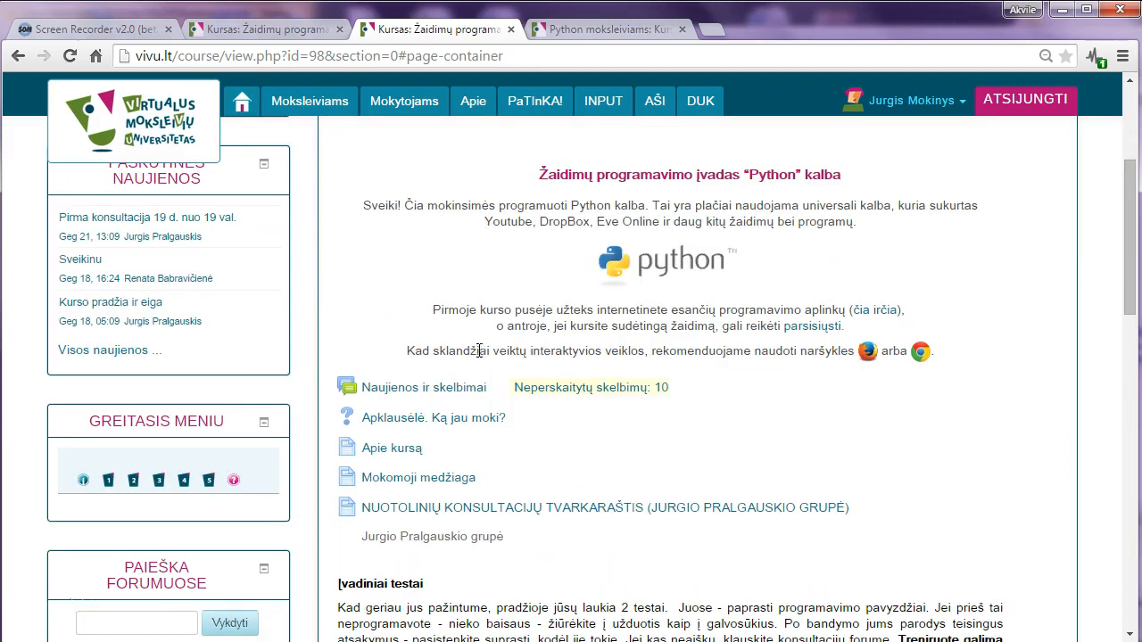
pyautogui.scroll(-1, 481, 347)
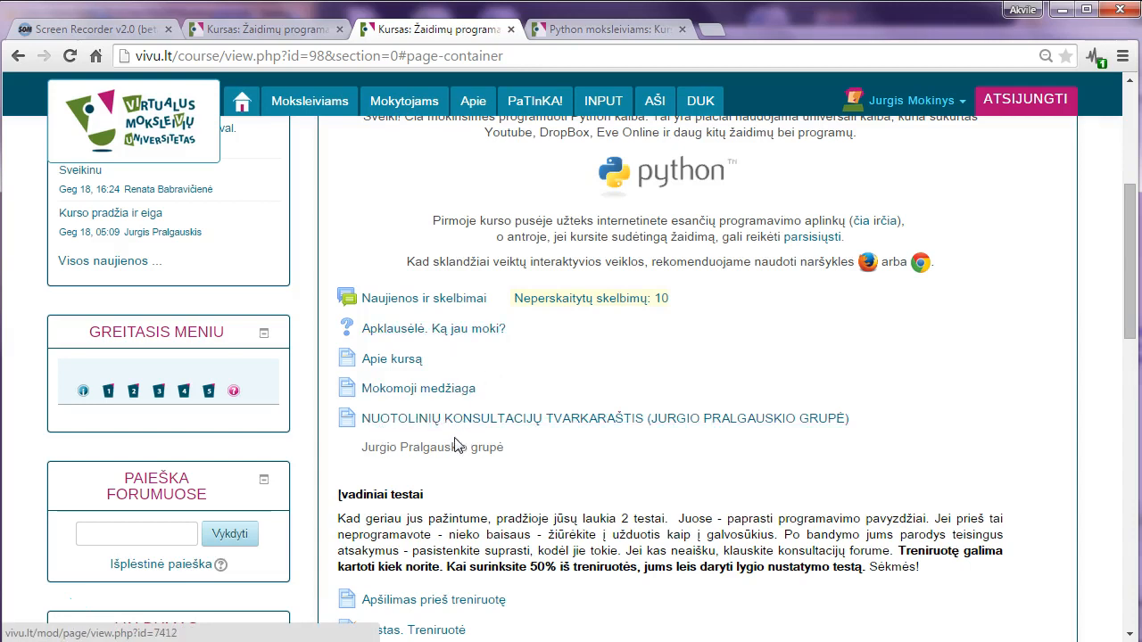
pyautogui.scroll(-2, 455, 444)
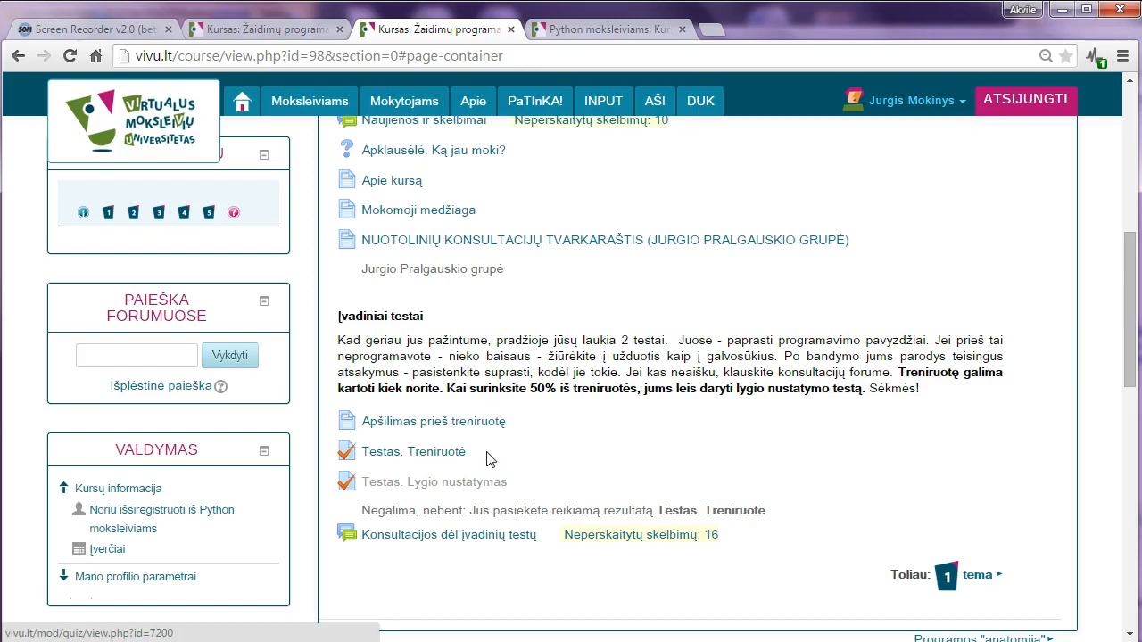
pyautogui.moveTo(467, 453); pyautogui.dragTo(357, 458)
pyautogui.moveTo(517, 484); pyautogui.dragTo(364, 486)
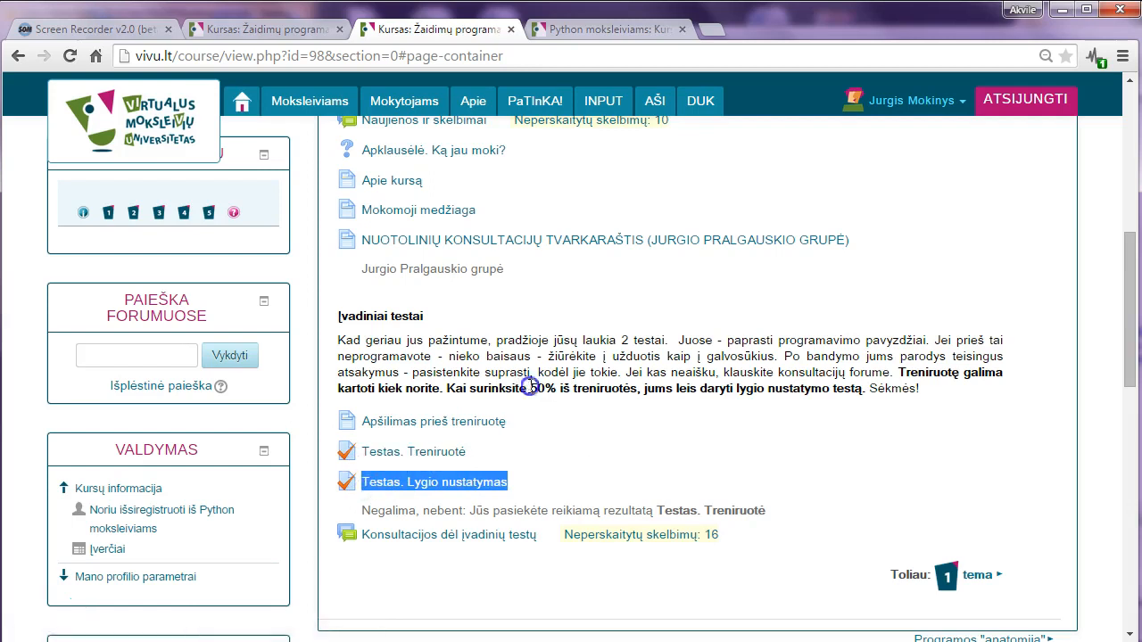
pyautogui.moveTo(532, 389); pyautogui.dragTo(571, 390)
pyautogui.moveTo(511, 486); pyautogui.dragTo(361, 498)
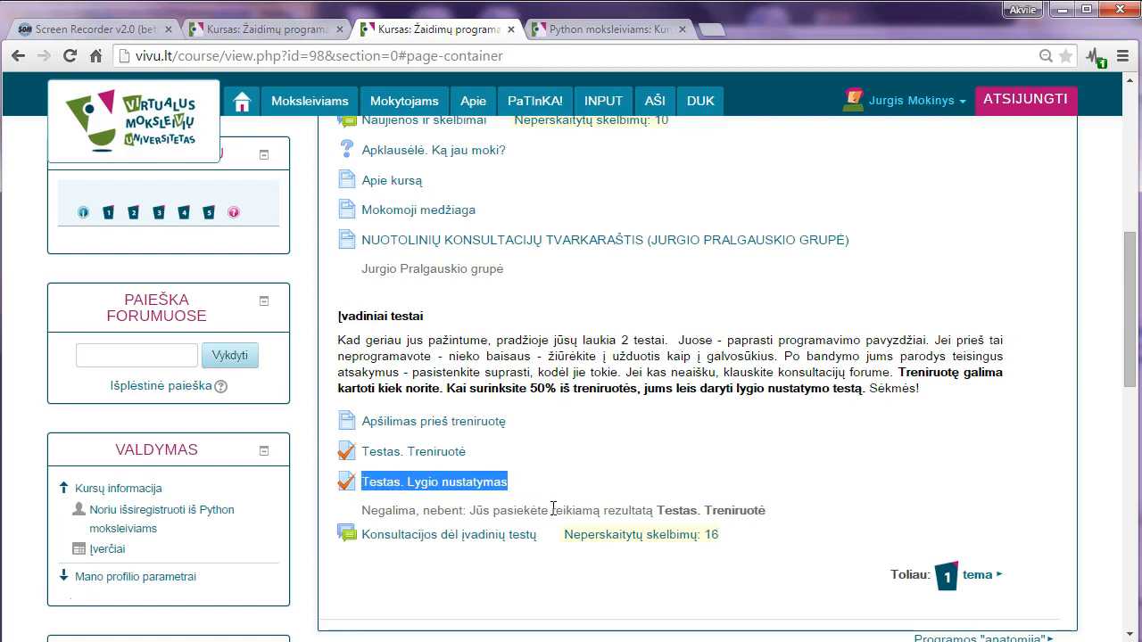
pyautogui.scroll(2, 553, 508)
pyautogui.scroll(-2, 553, 508)
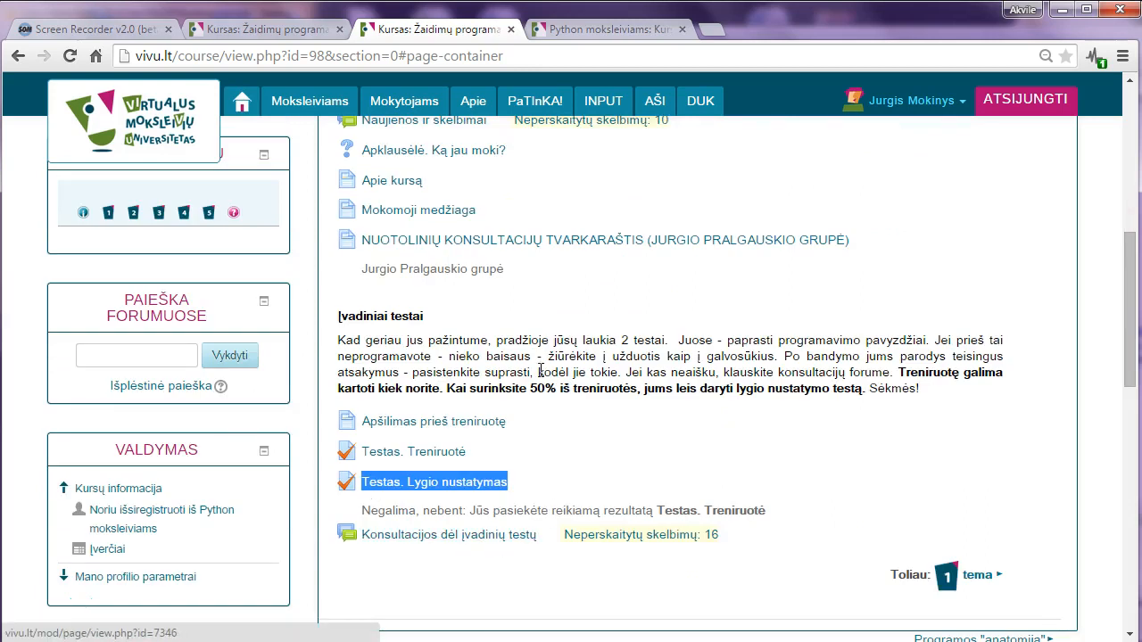
pyautogui.moveTo(661, 358); pyautogui.dragTo(717, 407)
pyautogui.click(663, 409)
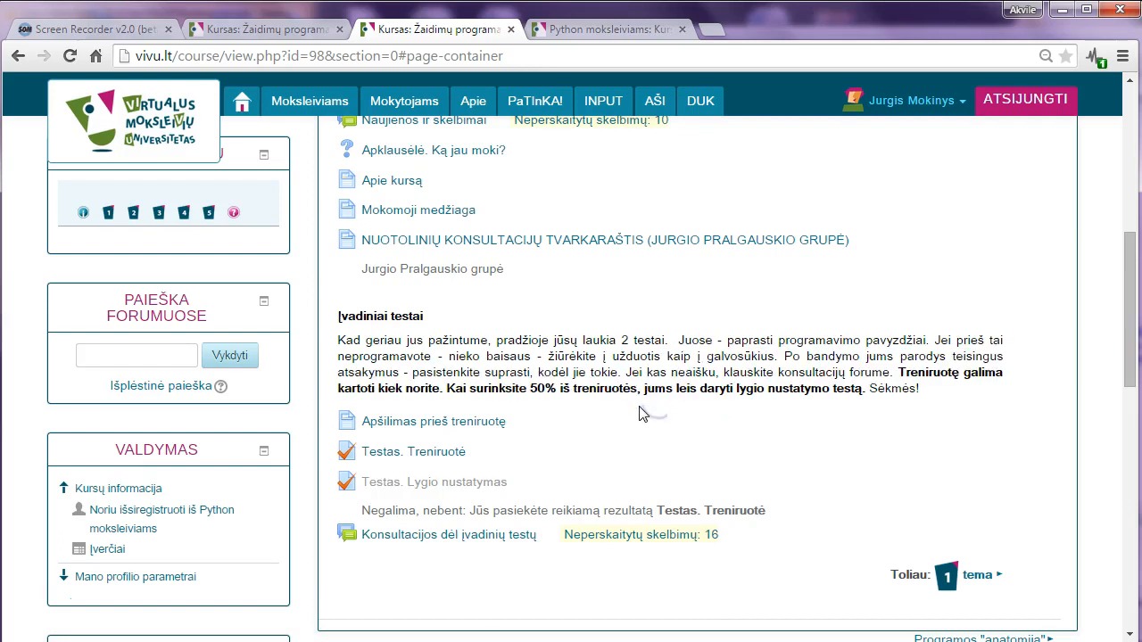
pyautogui.scroll(3, 647, 375)
pyautogui.scroll(-4, 650, 315)
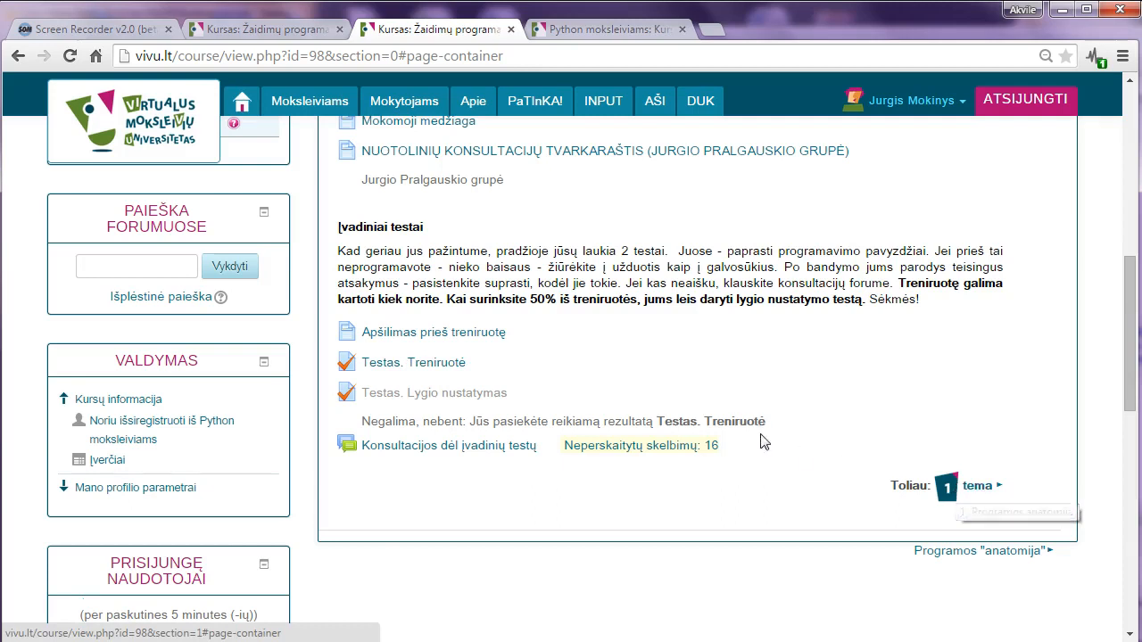
# - Open the "Apšilimas prieš treniruotę" page and bring its embedded Python example into view
pyautogui.click(478, 340)
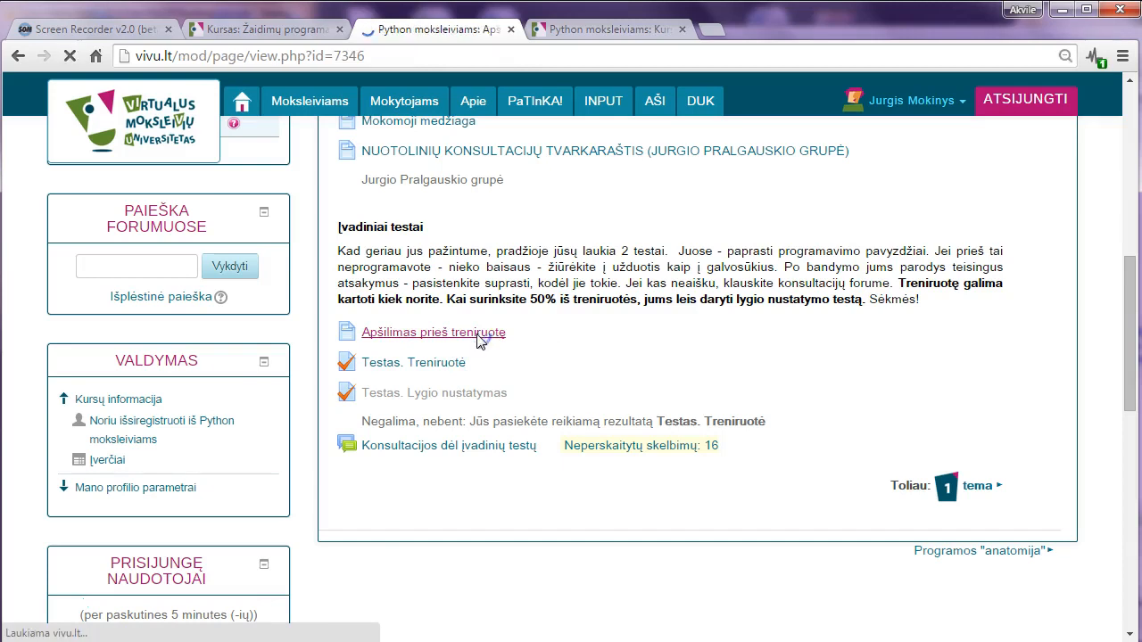
pyautogui.scroll(-3, 922, 331)
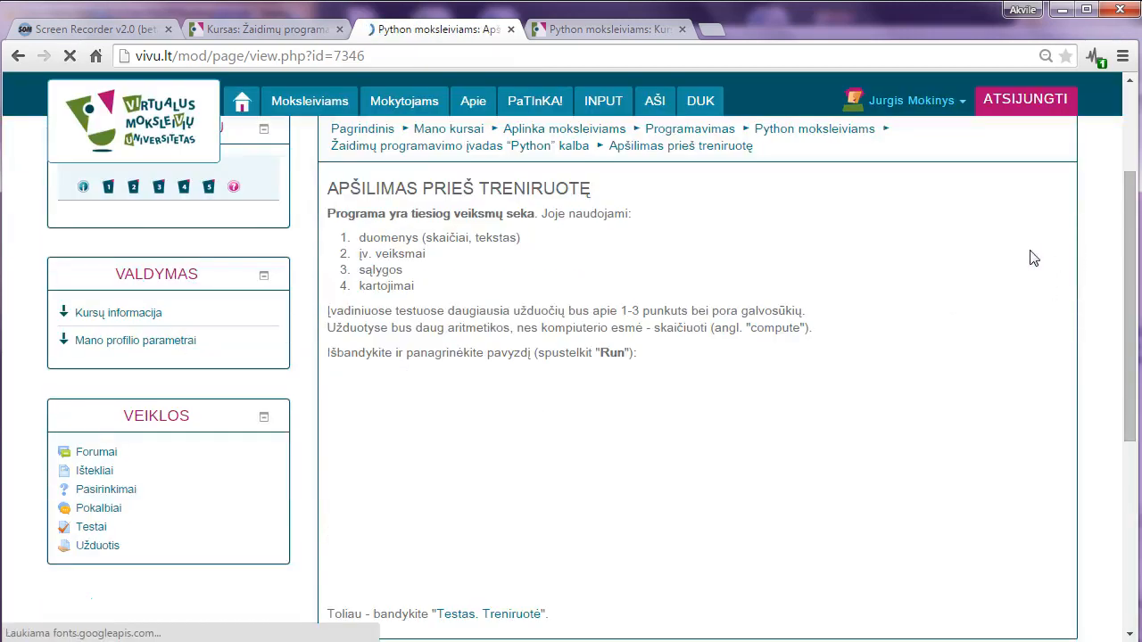
pyautogui.scroll(-1, 526, 250)
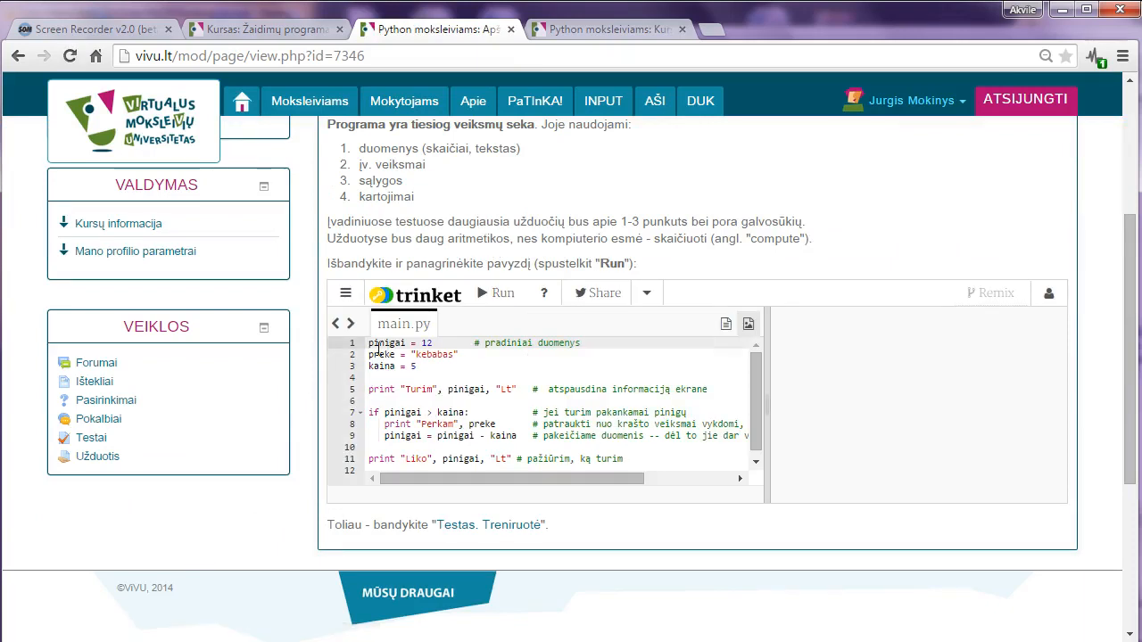
# - Run the main.py example in the embedded trinket and check the first output line
pyautogui.moveTo(368, 343); pyautogui.dragTo(569, 474)
pyautogui.click(495, 412)
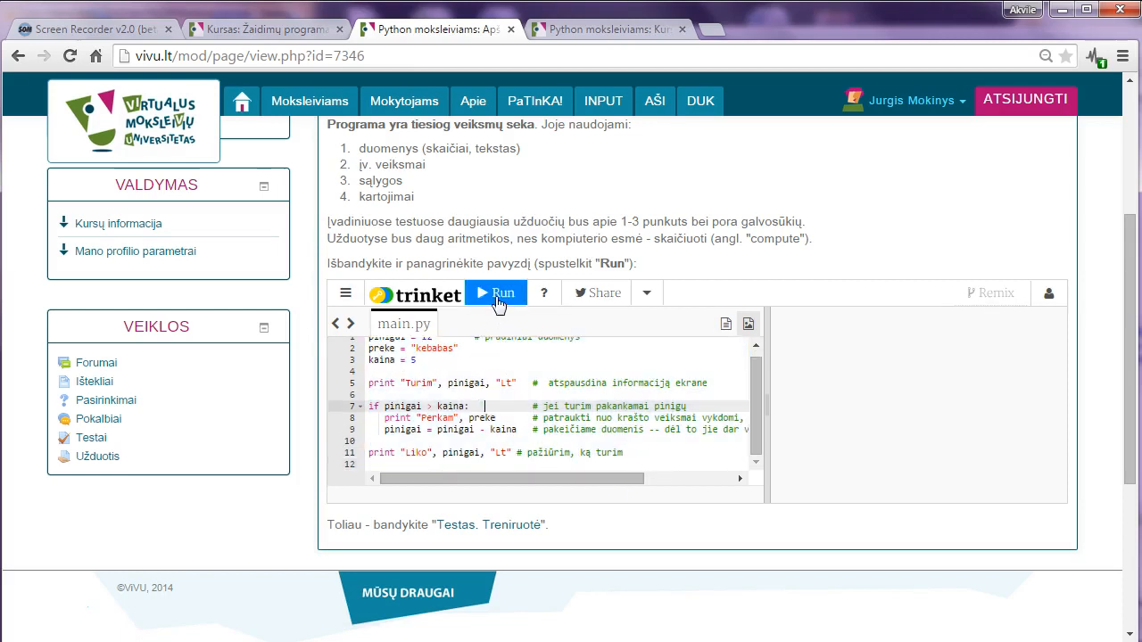
pyautogui.click(495, 293)
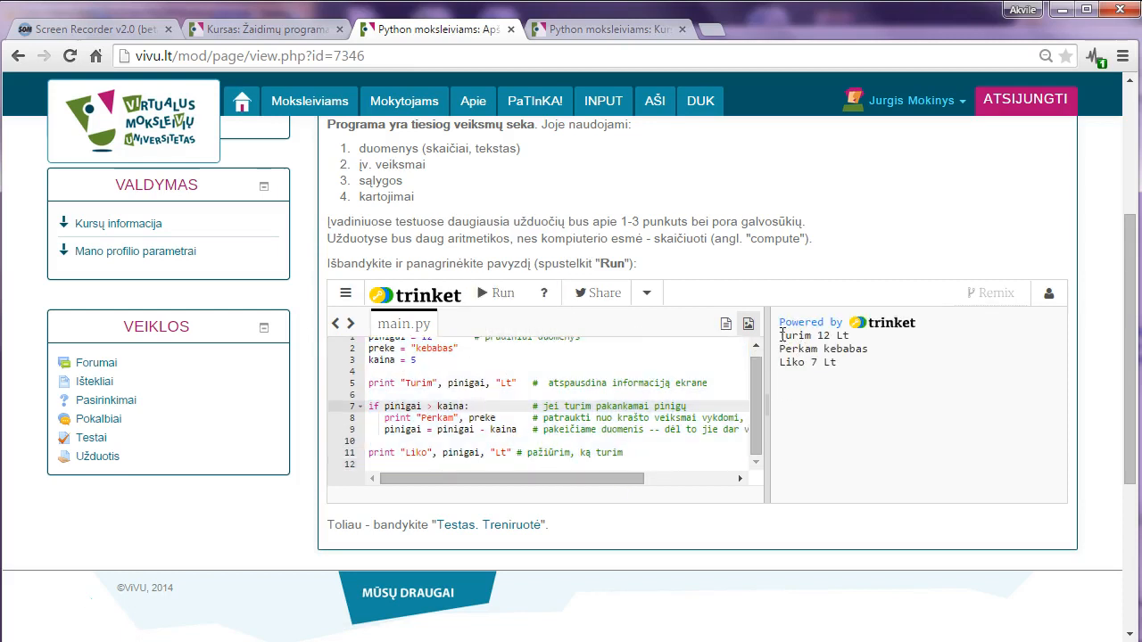
pyautogui.moveTo(775, 336); pyautogui.dragTo(849, 337)
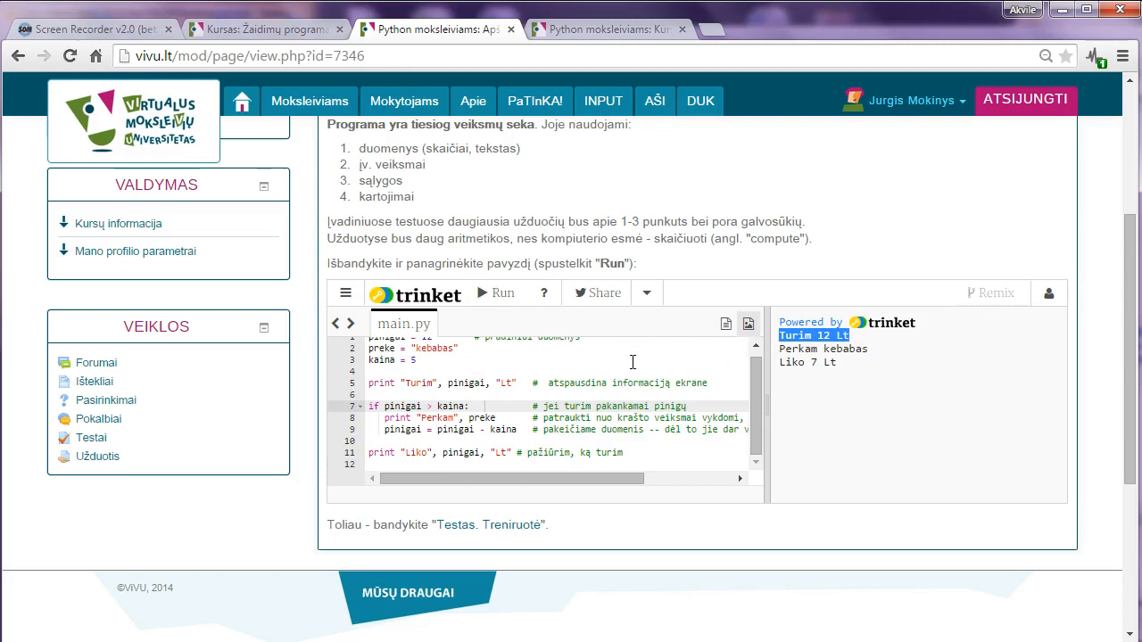
# - Examine the pinigai and kaina assignments and compare the first print statement with its output line
pyautogui.click(566, 412)
pyautogui.scroll(3, 565, 411)
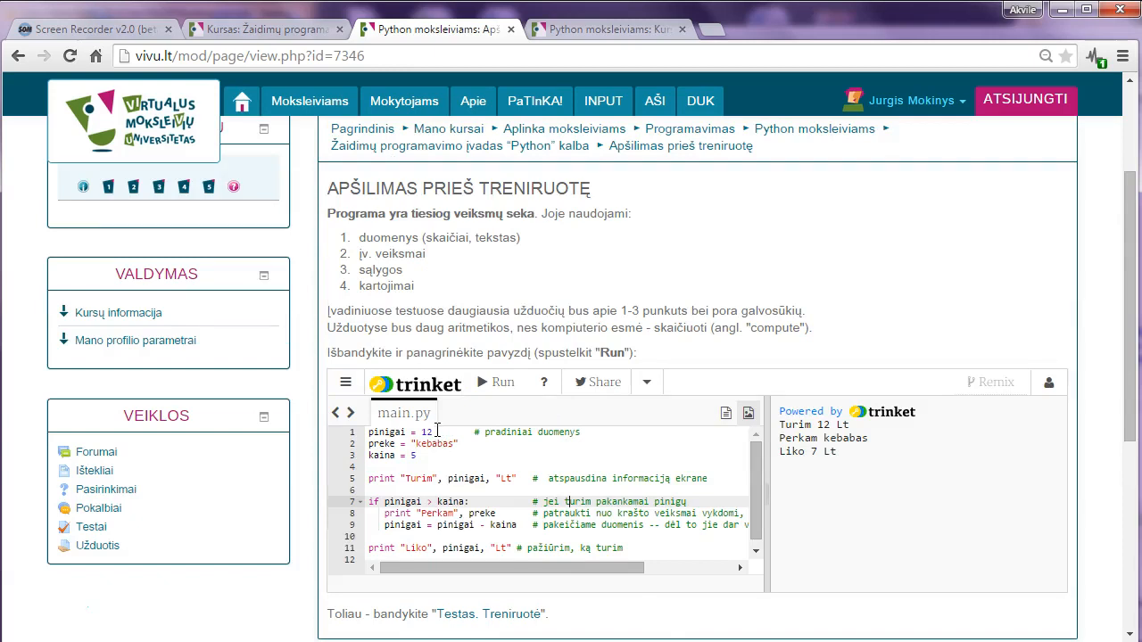
pyautogui.moveTo(436, 434); pyautogui.dragTo(362, 434)
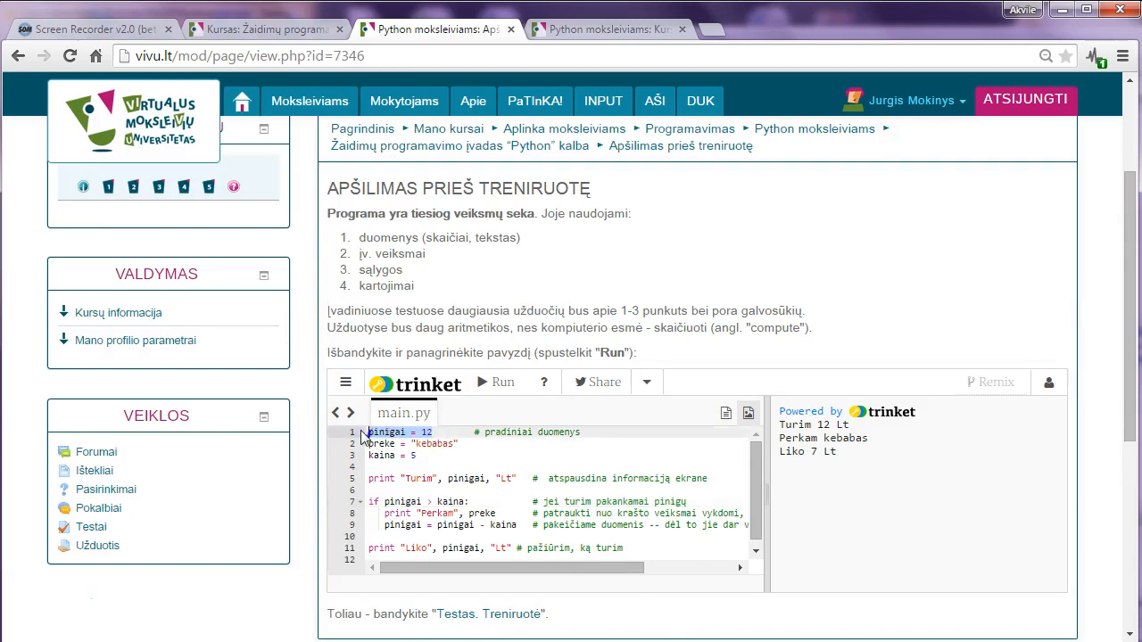
pyautogui.click(435, 432)
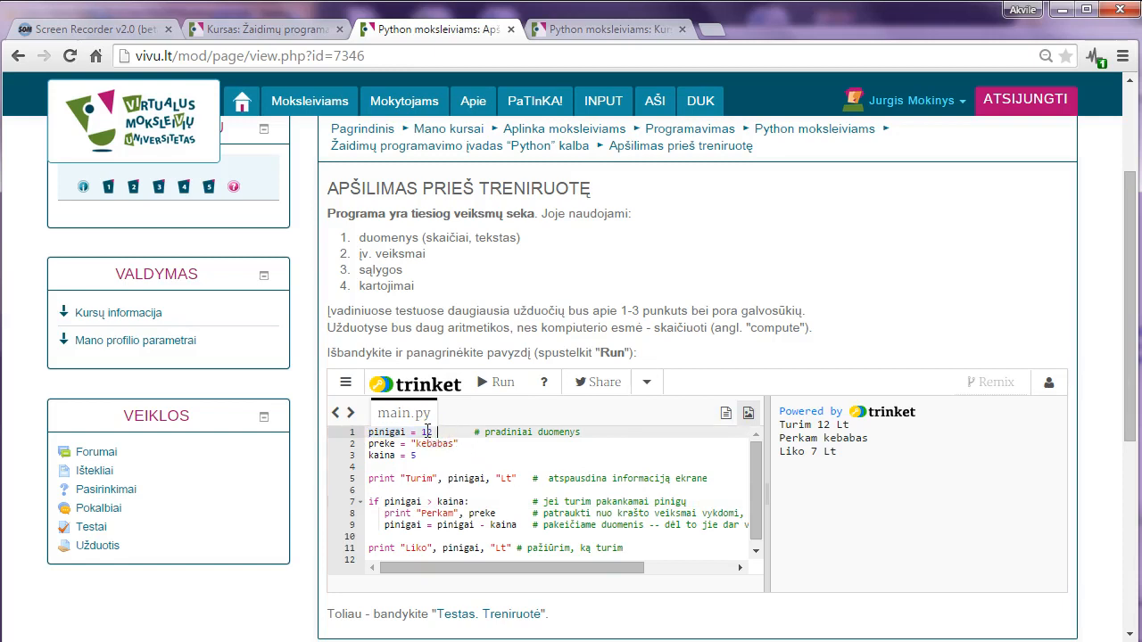
pyautogui.doubleClick(390, 433)
pyautogui.doubleClick(430, 432)
pyautogui.doubleClick(382, 455)
pyautogui.moveTo(406, 455); pyautogui.dragTo(438, 477)
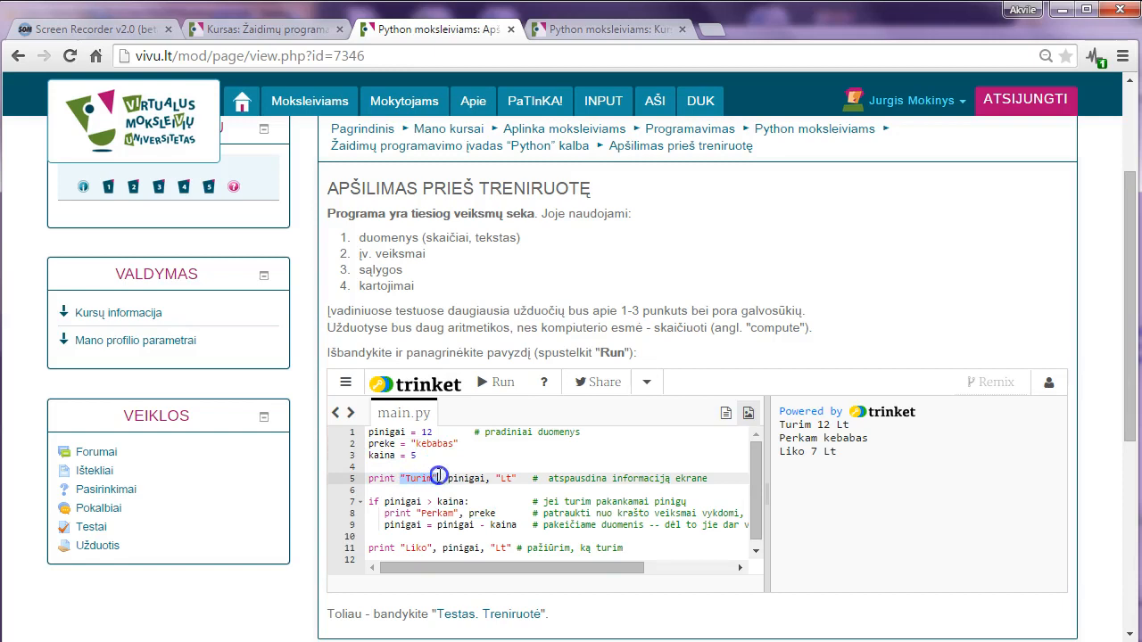
pyautogui.moveTo(864, 425); pyautogui.dragTo(777, 416)
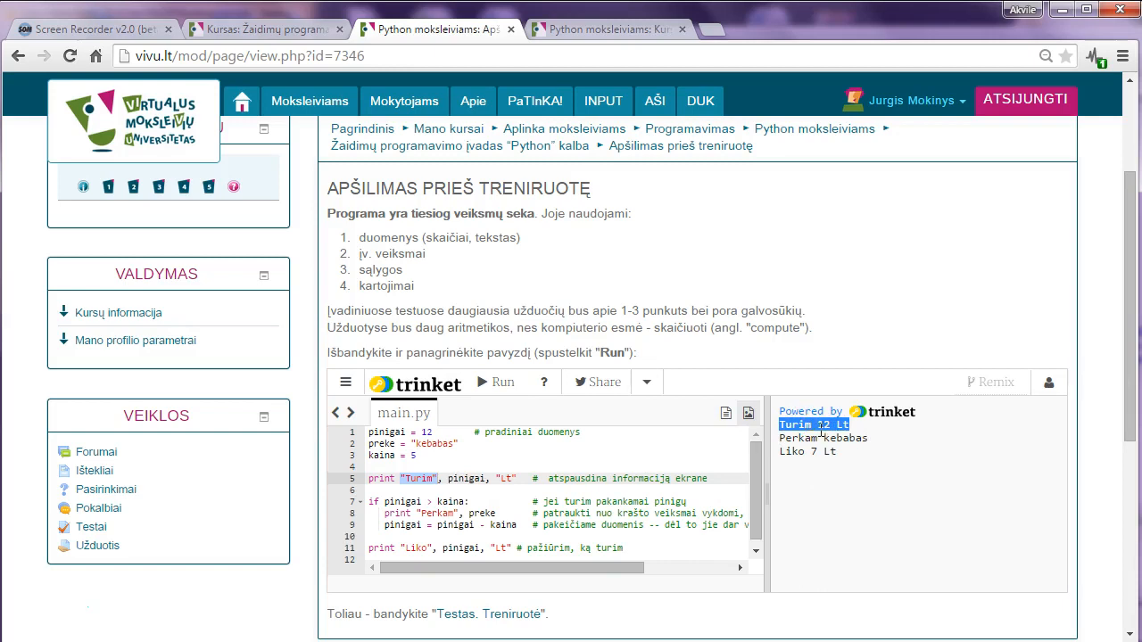
# - Examine the if condition on line 7, tracing how pinigai is compared with kaina
pyautogui.scroll(-1, 507, 478)
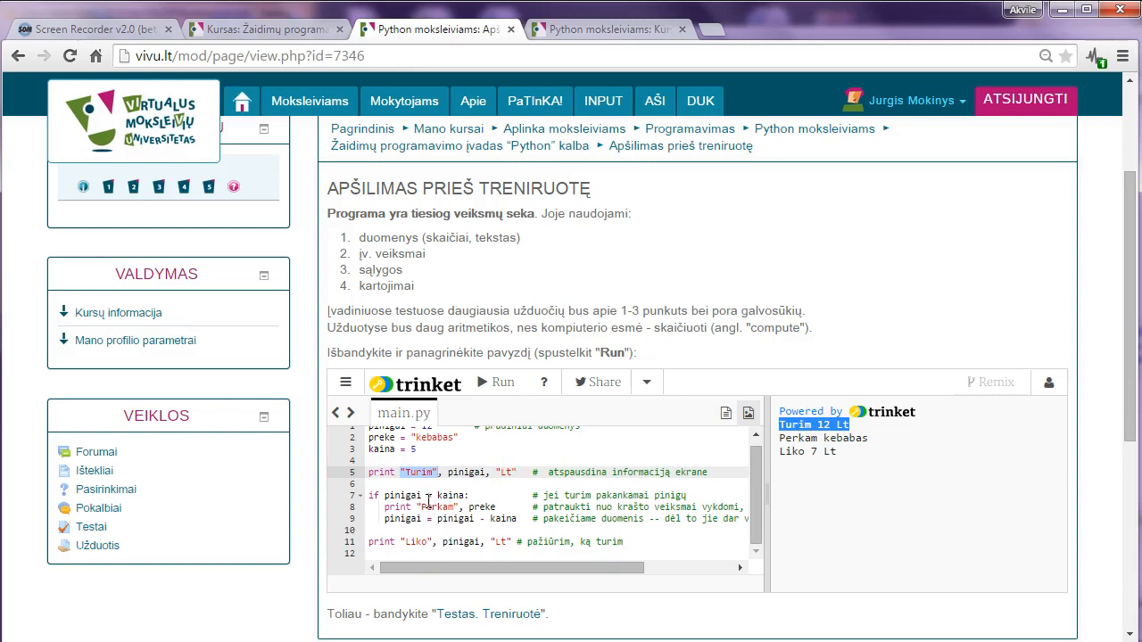
pyautogui.click(395, 497)
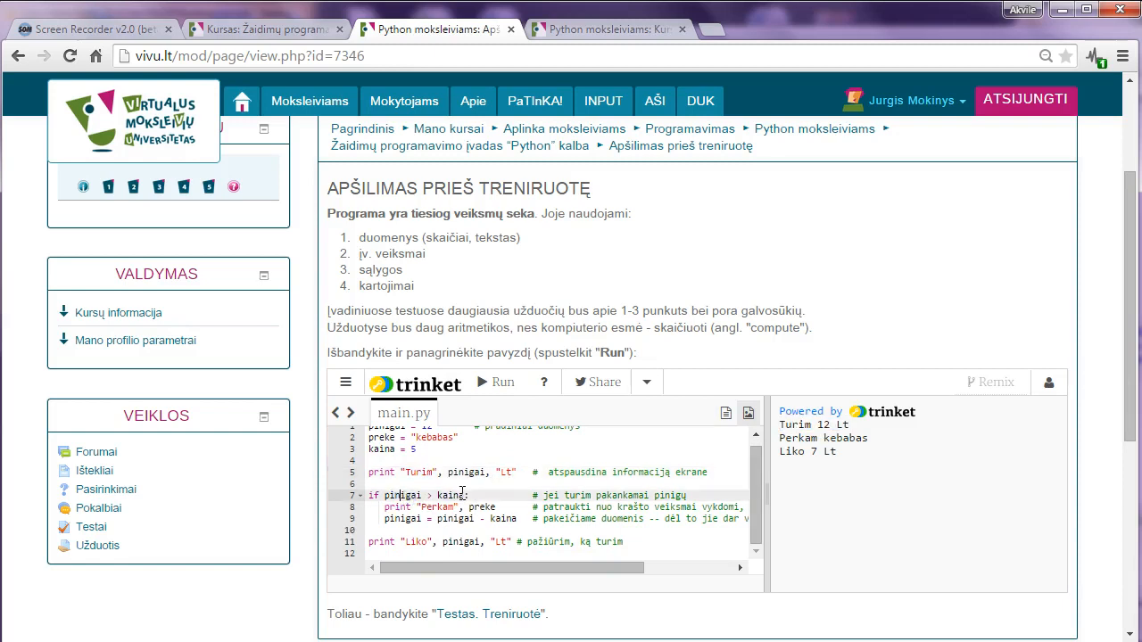
pyautogui.doubleClick(403, 496)
pyautogui.doubleClick(455, 496)
pyautogui.doubleClick(401, 495)
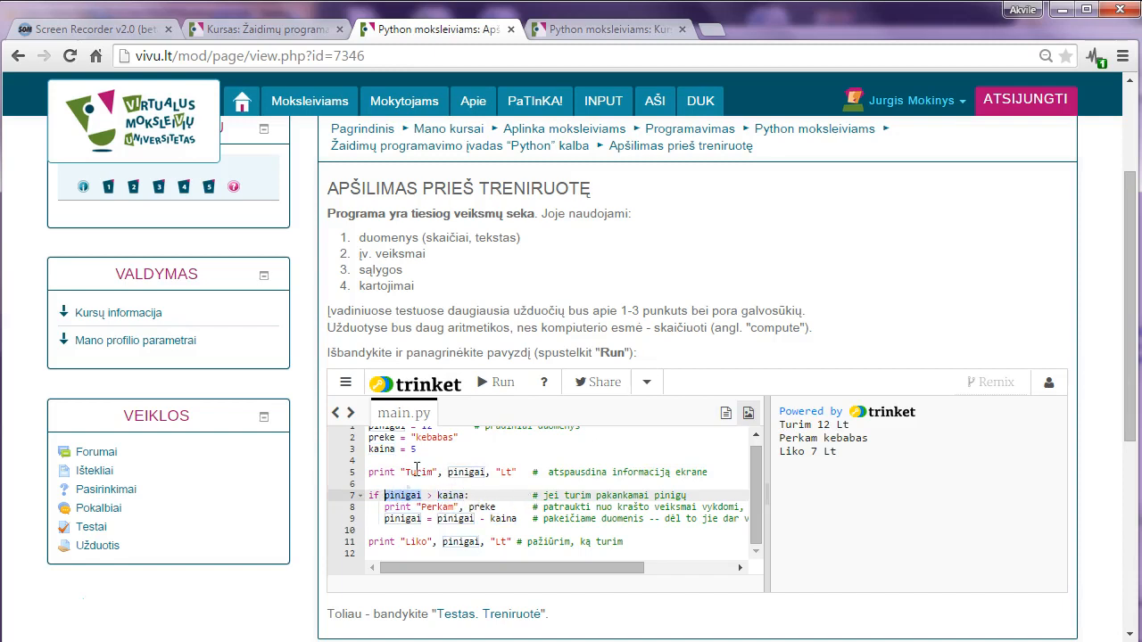
pyautogui.scroll(1, 414, 441)
pyautogui.doubleClick(426, 432)
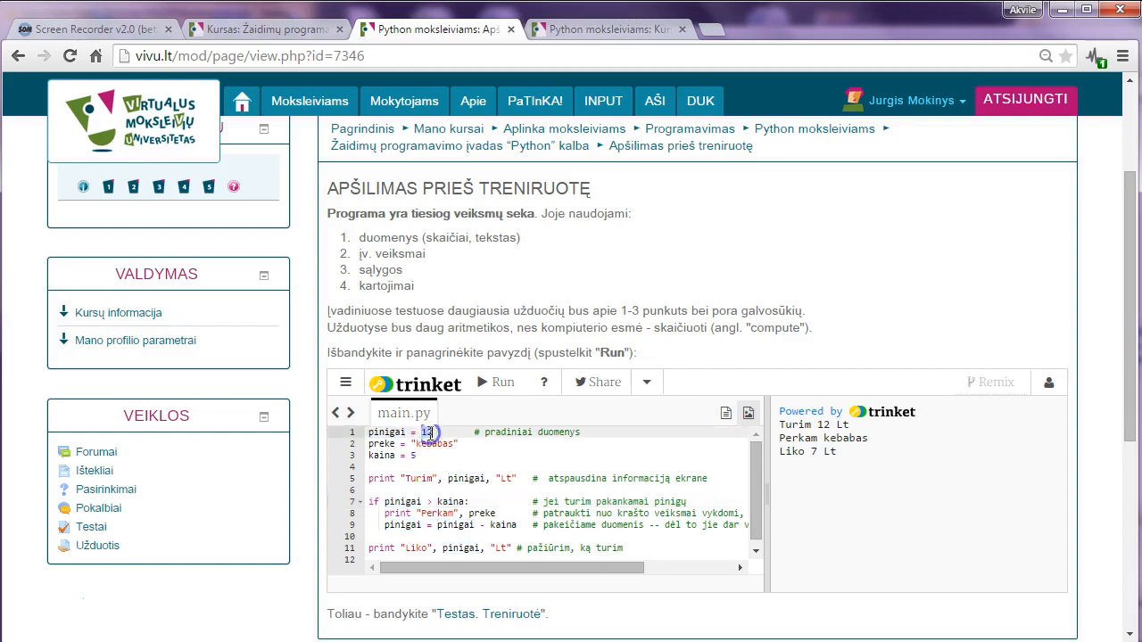
pyautogui.doubleClick(452, 503)
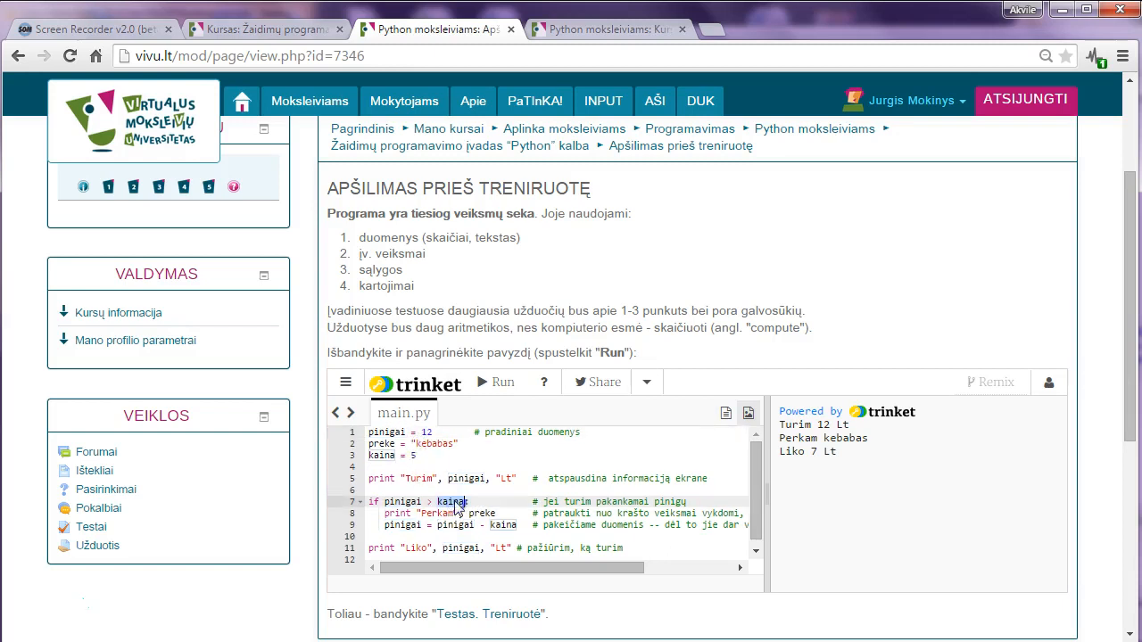
# - Trace the purchase message, the subtraction of kaina from pinigai and the final print statement against the output
pyautogui.moveTo(883, 441); pyautogui.dragTo(776, 439)
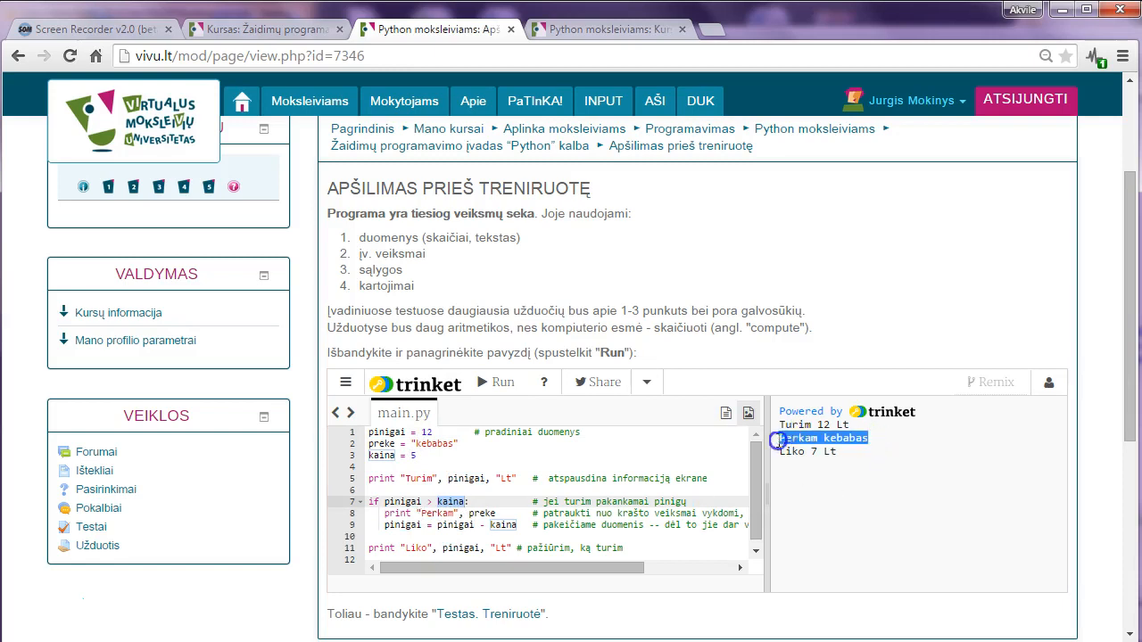
pyautogui.doubleClick(483, 513)
pyautogui.doubleClick(850, 438)
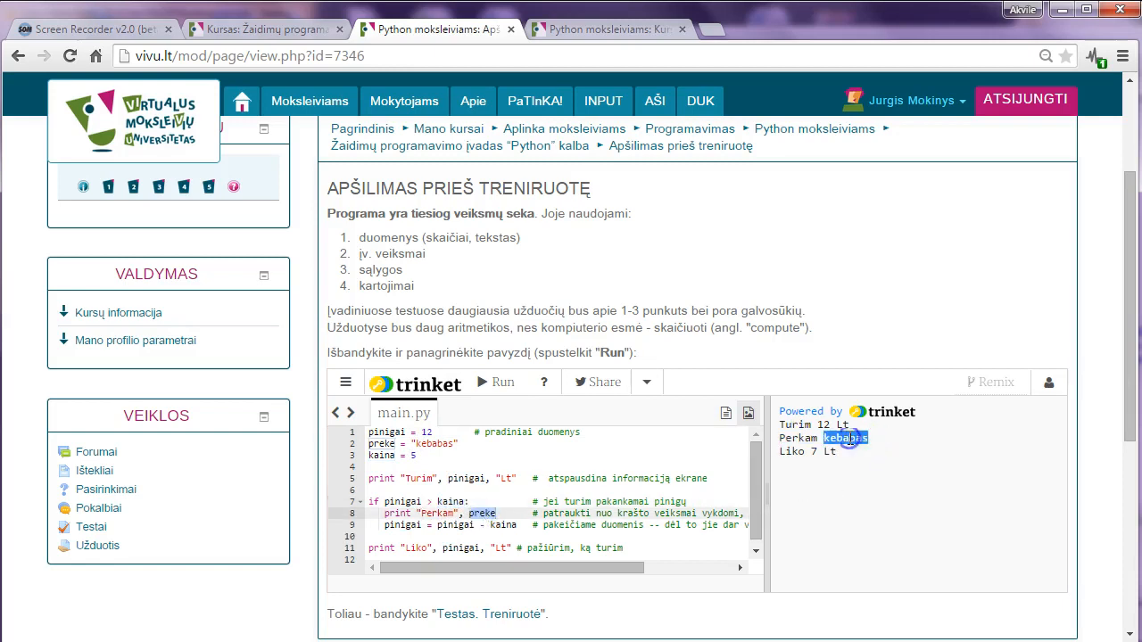
pyautogui.doubleClick(435, 444)
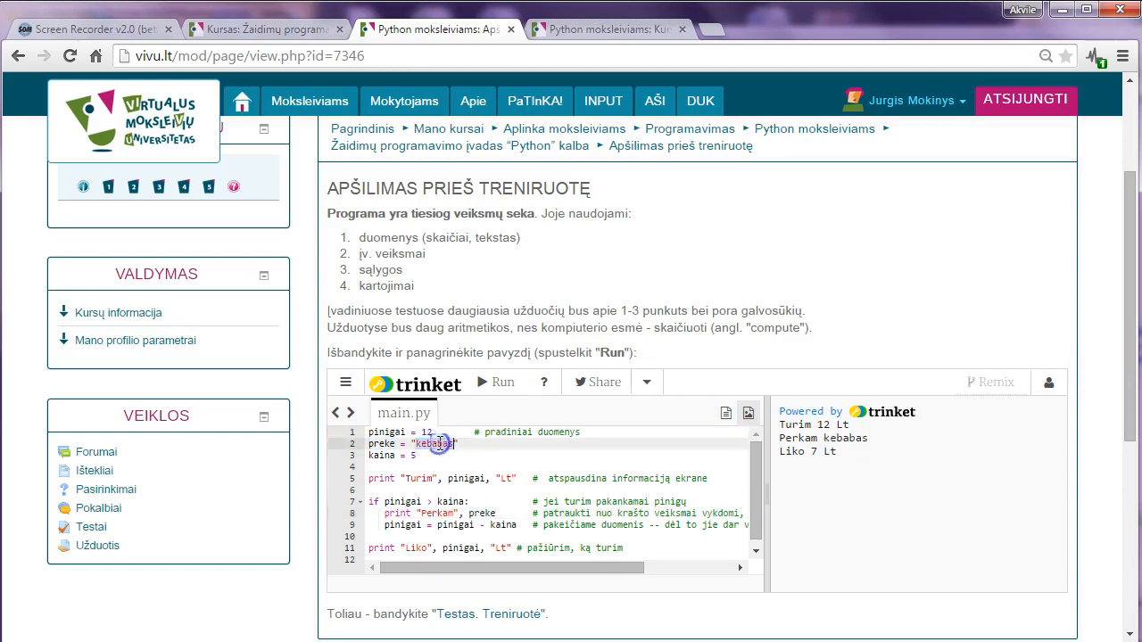
pyautogui.doubleClick(437, 525)
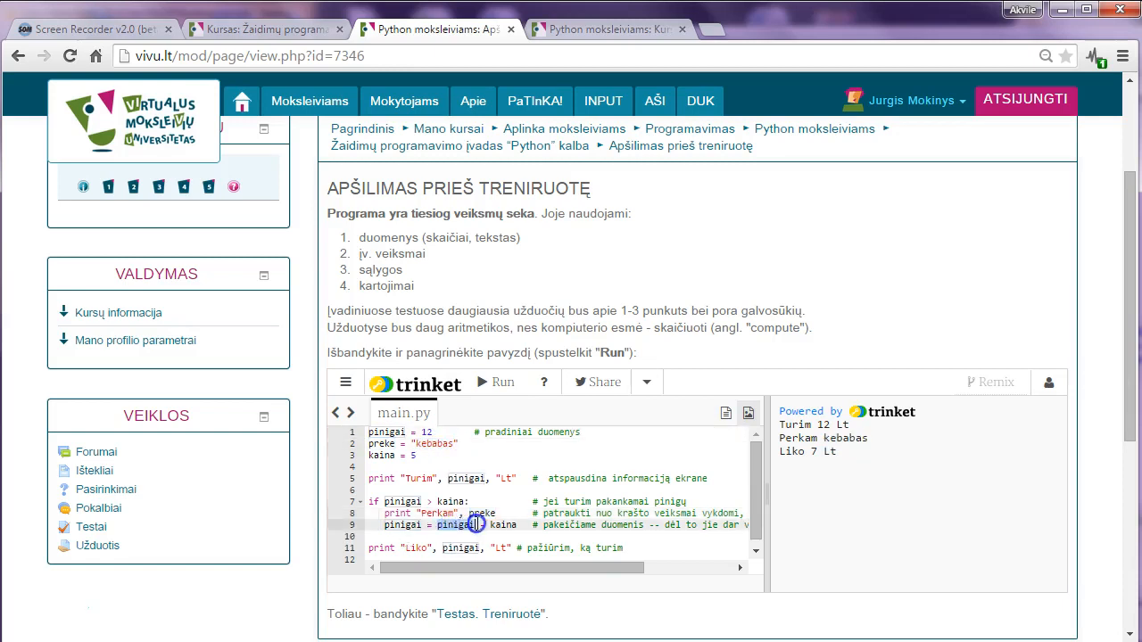
pyautogui.doubleClick(514, 525)
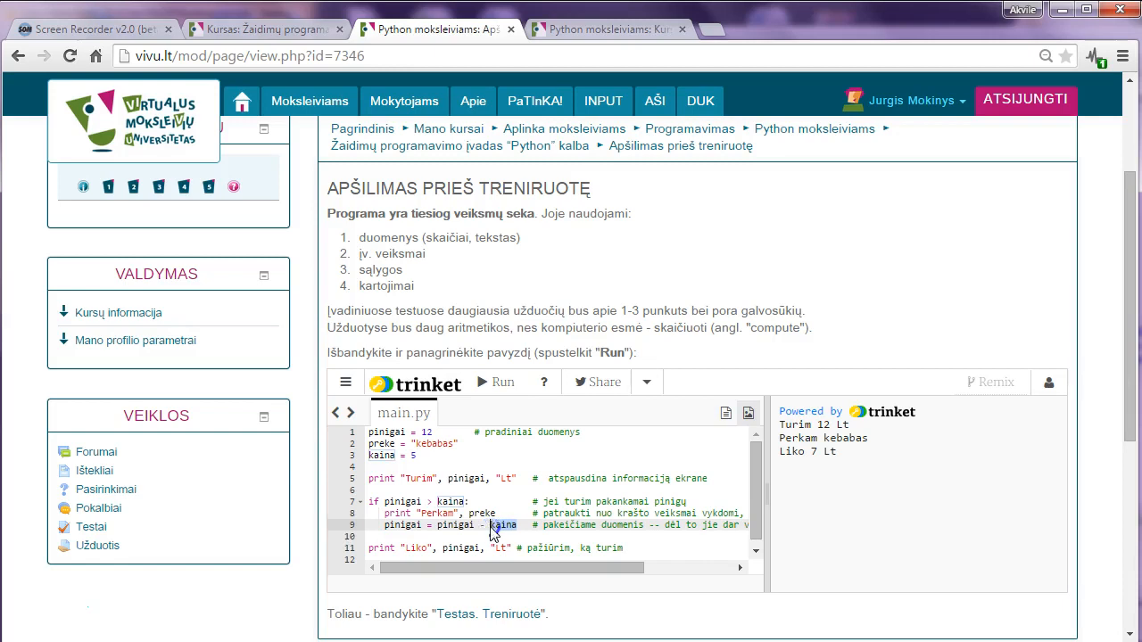
pyautogui.moveTo(478, 525); pyautogui.dragTo(518, 525)
pyautogui.moveTo(400, 549); pyautogui.dragTo(525, 546)
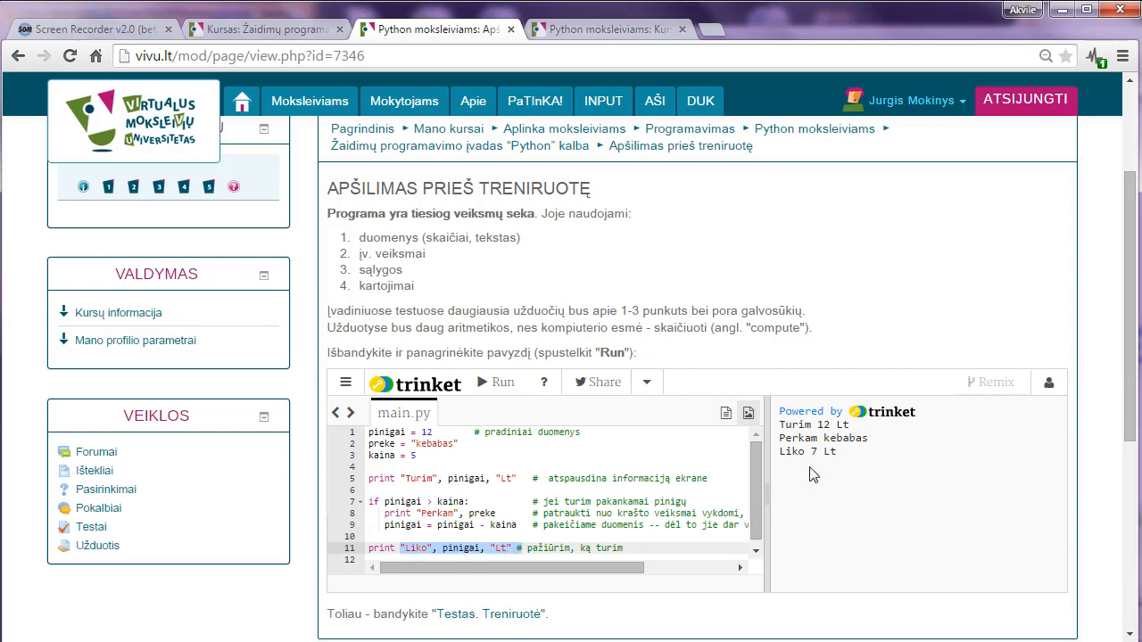
pyautogui.moveTo(809, 451); pyautogui.dragTo(849, 453)
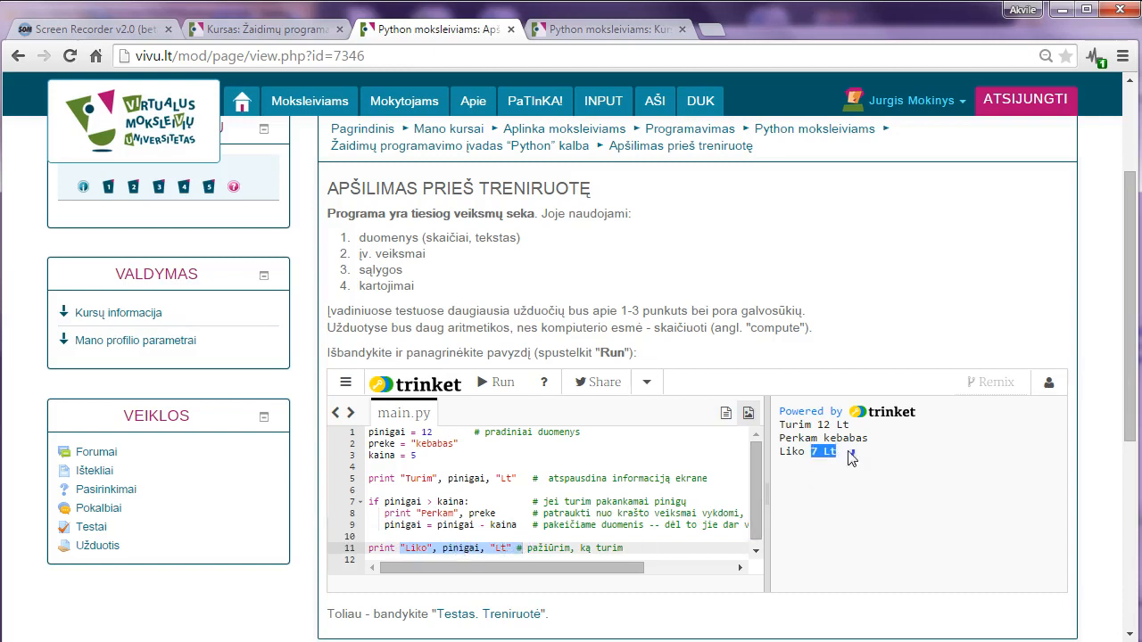
# - Set kaina to 15 on line 3, rerun the program and check both output lines
pyautogui.click(475, 525)
pyautogui.click(411, 455)
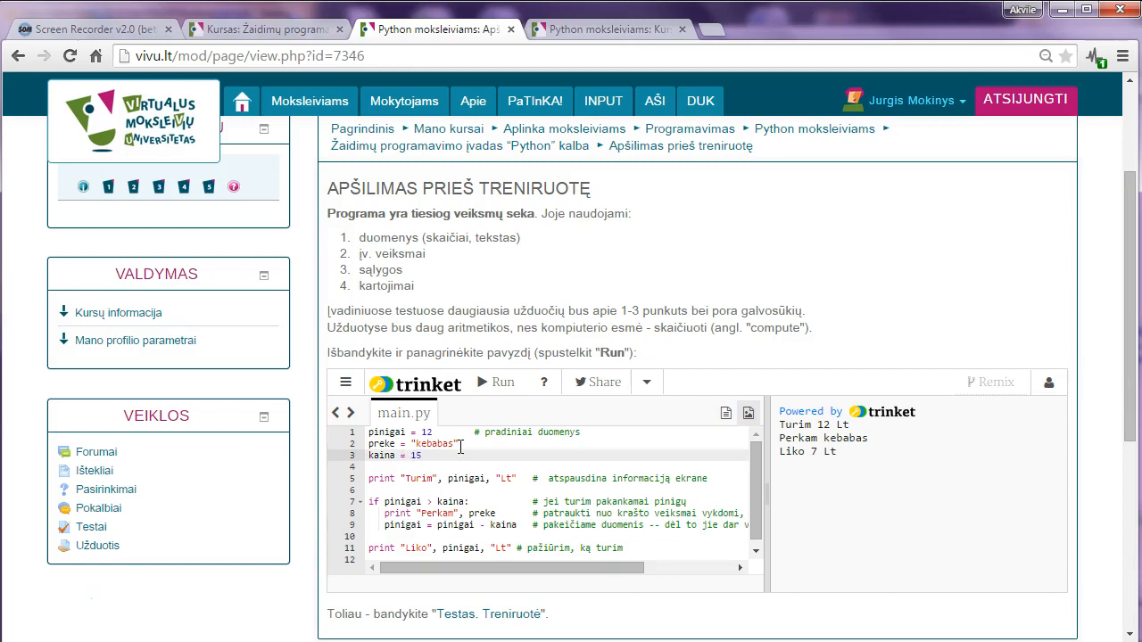
pyautogui.write('1')
pyautogui.click(500, 382)
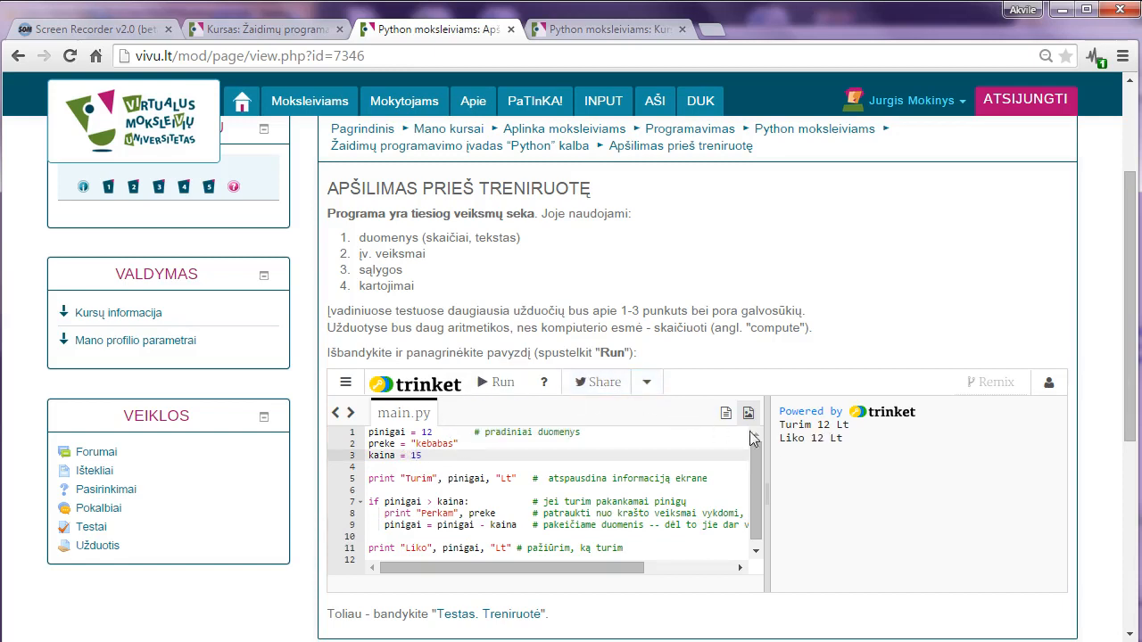
pyautogui.moveTo(784, 427); pyautogui.dragTo(869, 426)
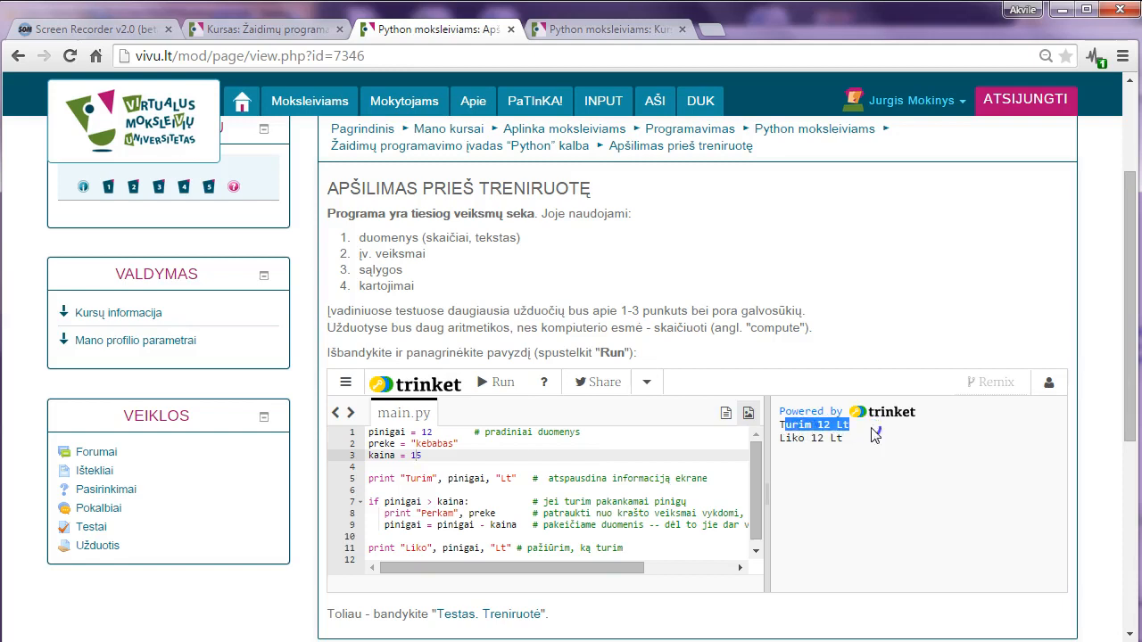
pyautogui.moveTo(792, 440); pyautogui.dragTo(819, 459)
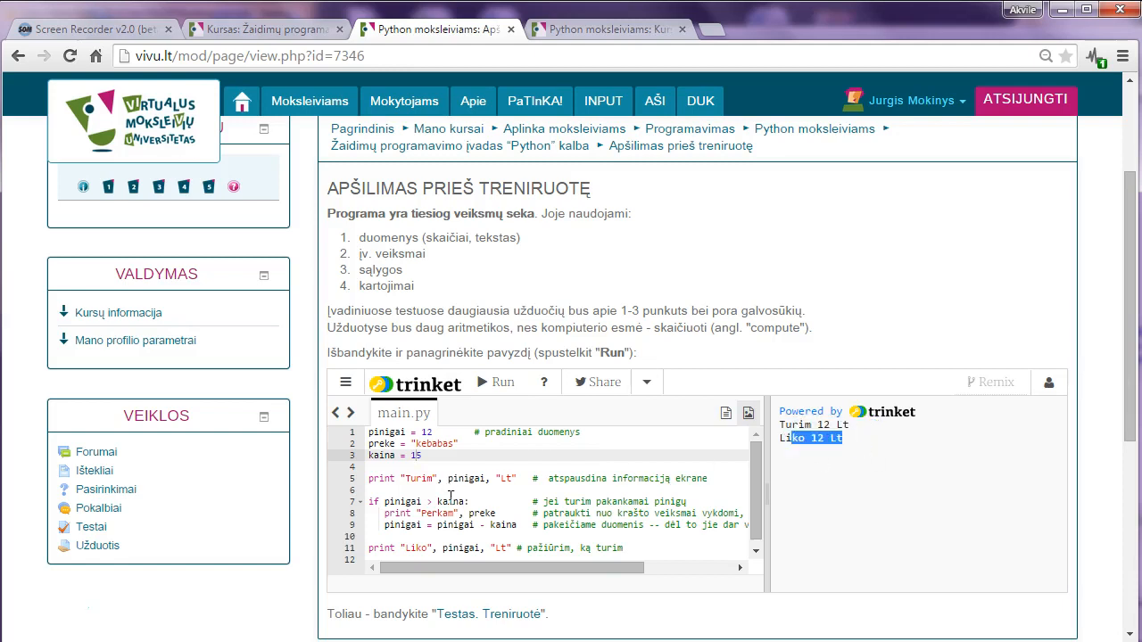
# - Examine the if block on lines 7–9 to see which statements depend on pinigai exceeding kaina
pyautogui.moveTo(428, 502); pyautogui.dragTo(507, 526)
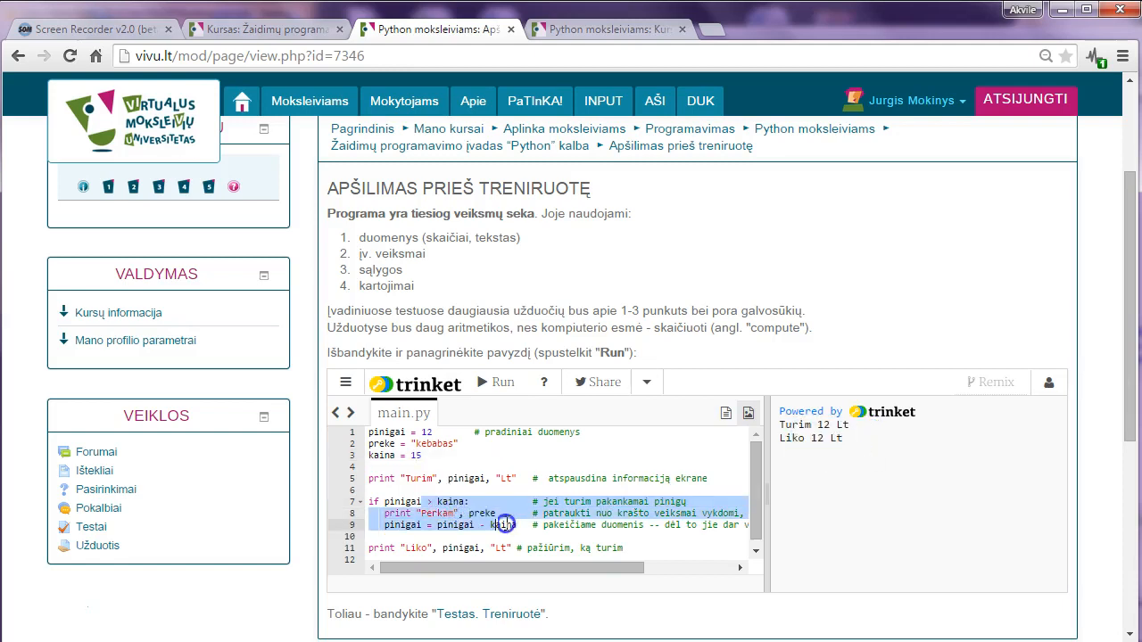
pyautogui.click(551, 505)
pyautogui.scroll(-1, 531, 483)
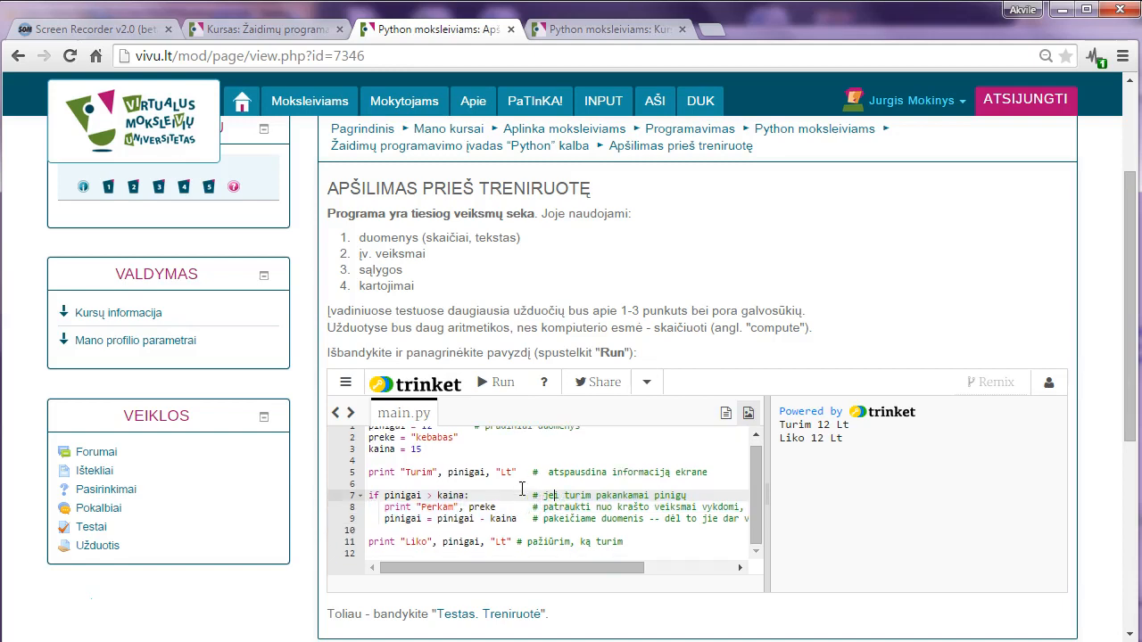
pyautogui.scroll(1, 473, 214)
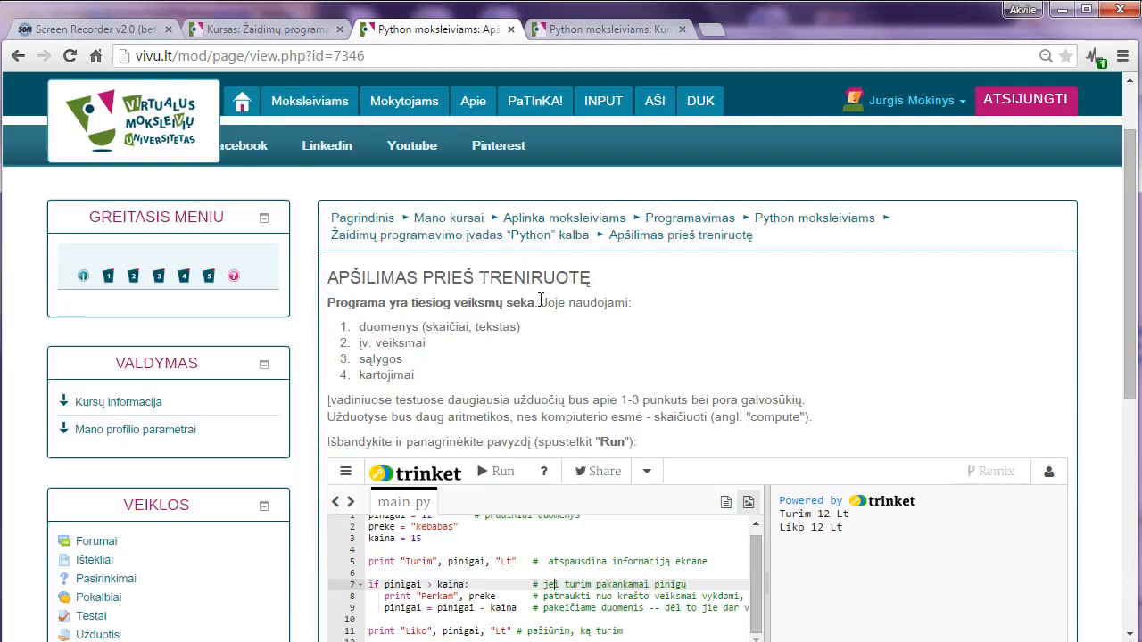
# - Return to the course page and open "Testas. Treniruotė" from the introductory tests section
pyautogui.click(26, 59)
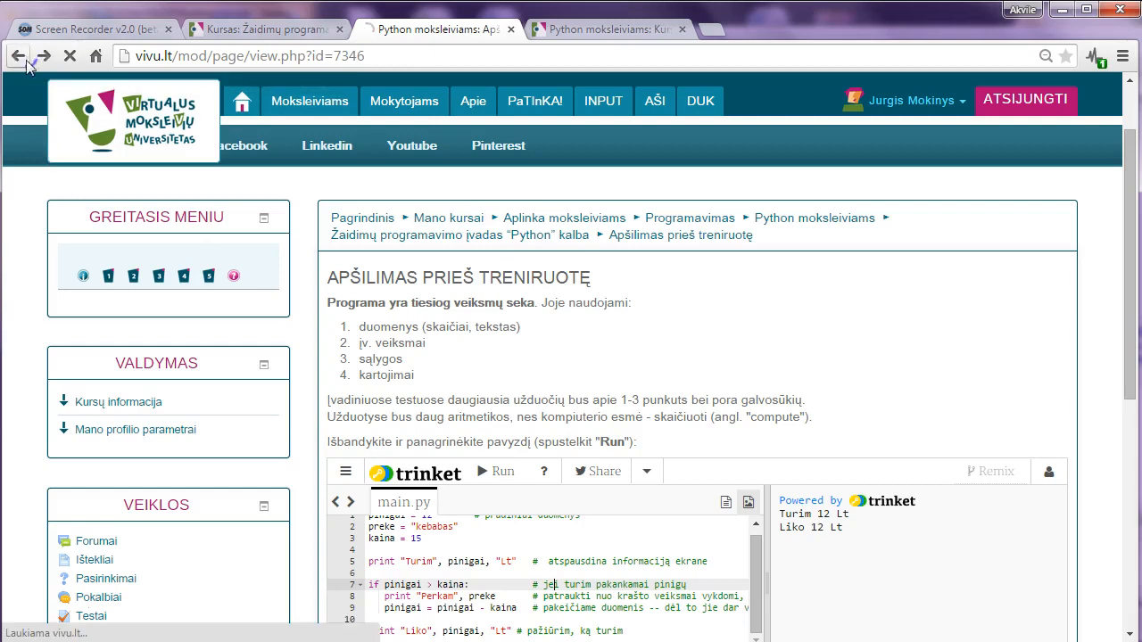
pyautogui.scroll(4, 535, 379)
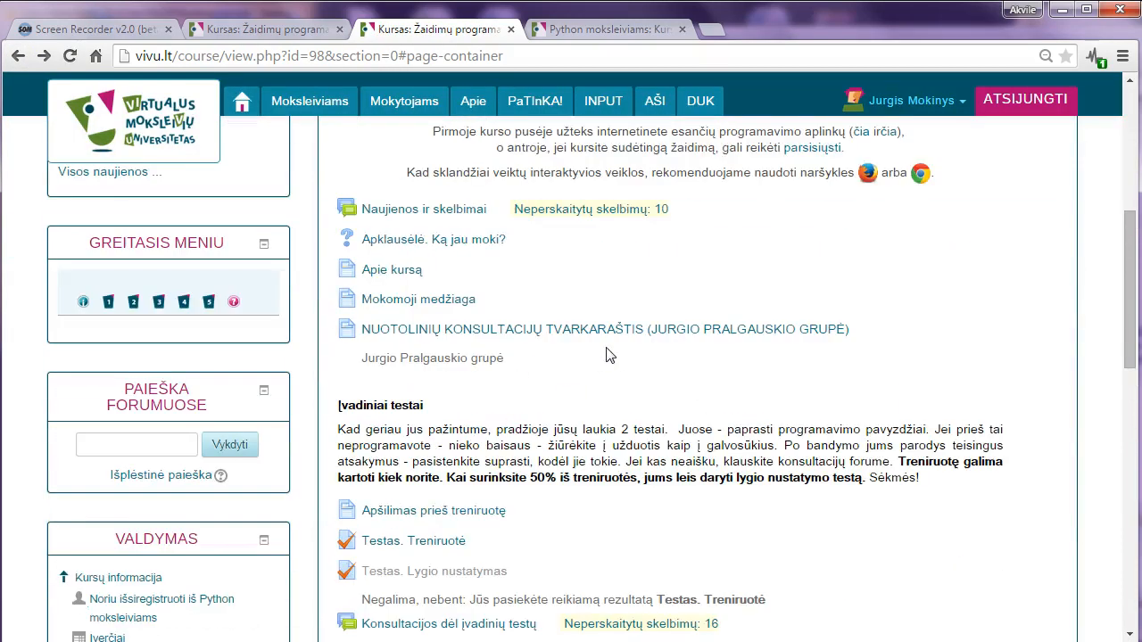
pyautogui.scroll(-2, 605, 355)
pyautogui.scroll(4, 609, 355)
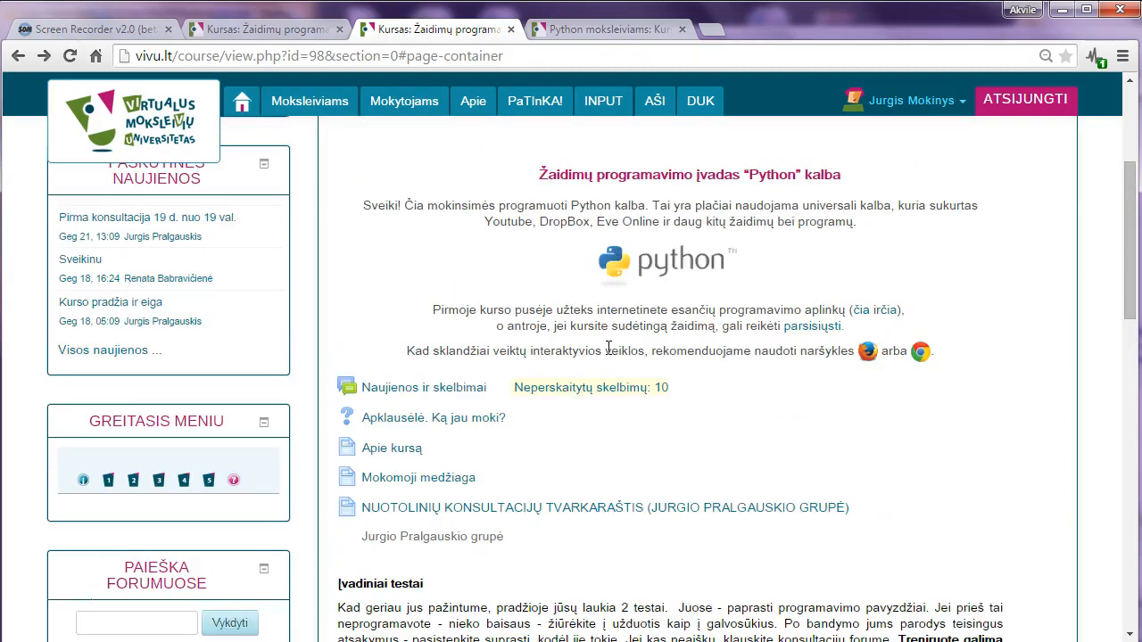
pyautogui.scroll(-6, 609, 355)
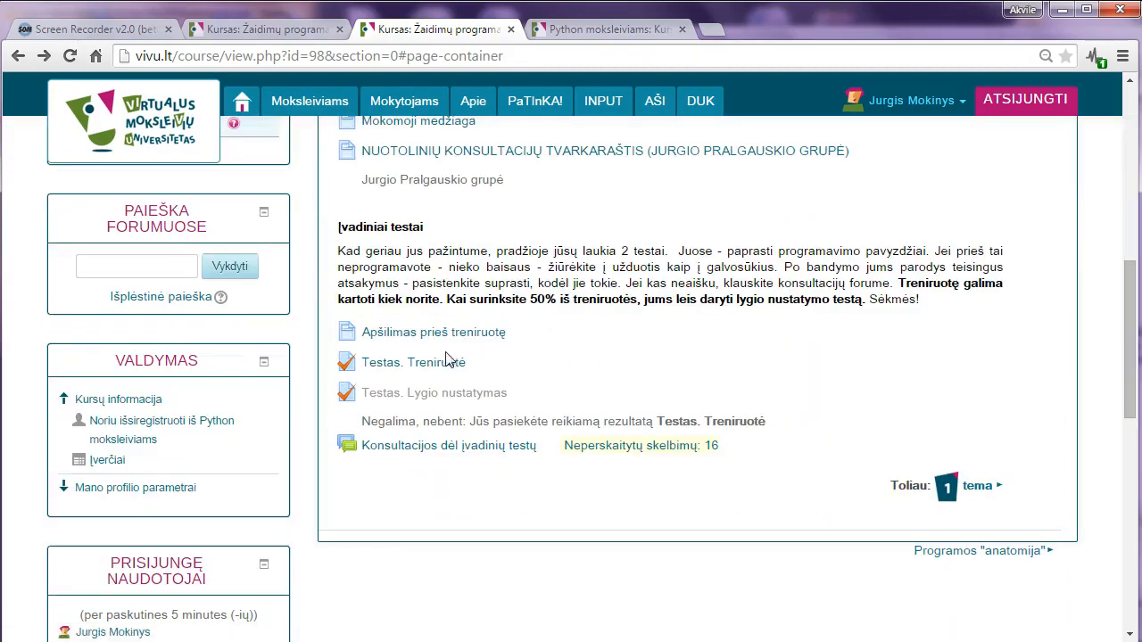
pyautogui.click(388, 365)
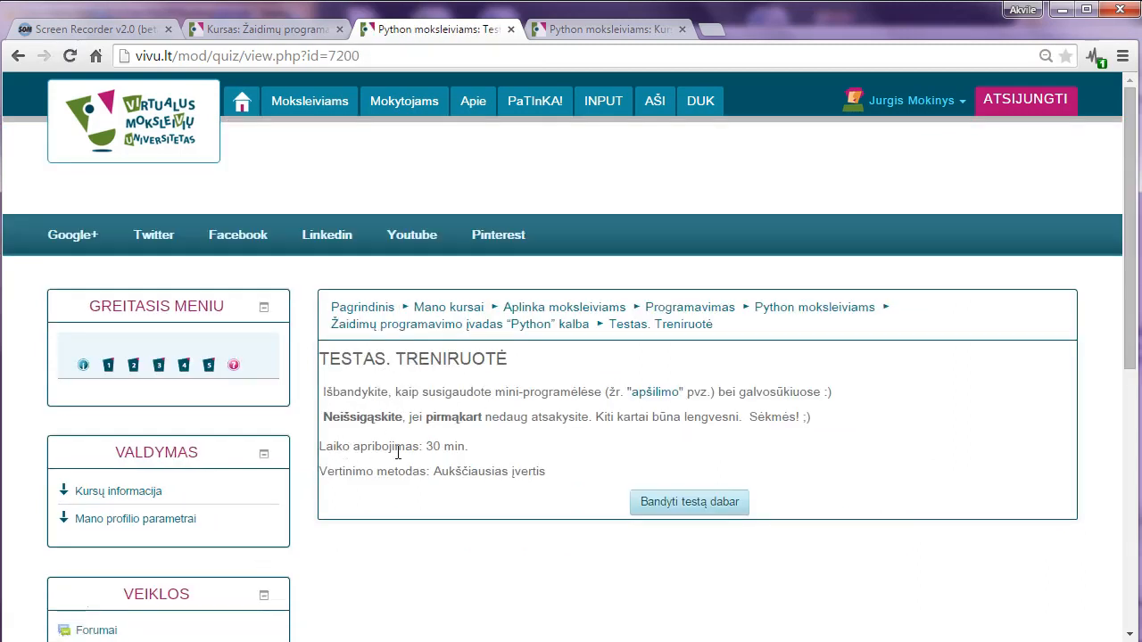
# - Read the training test's introduction, time limit and grading method
pyautogui.moveTo(816, 419); pyautogui.dragTo(294, 387)
pyautogui.click(458, 418)
pyautogui.moveTo(484, 452); pyautogui.dragTo(426, 450)
pyautogui.moveTo(553, 474); pyautogui.dragTo(435, 472)
pyautogui.click(452, 474)
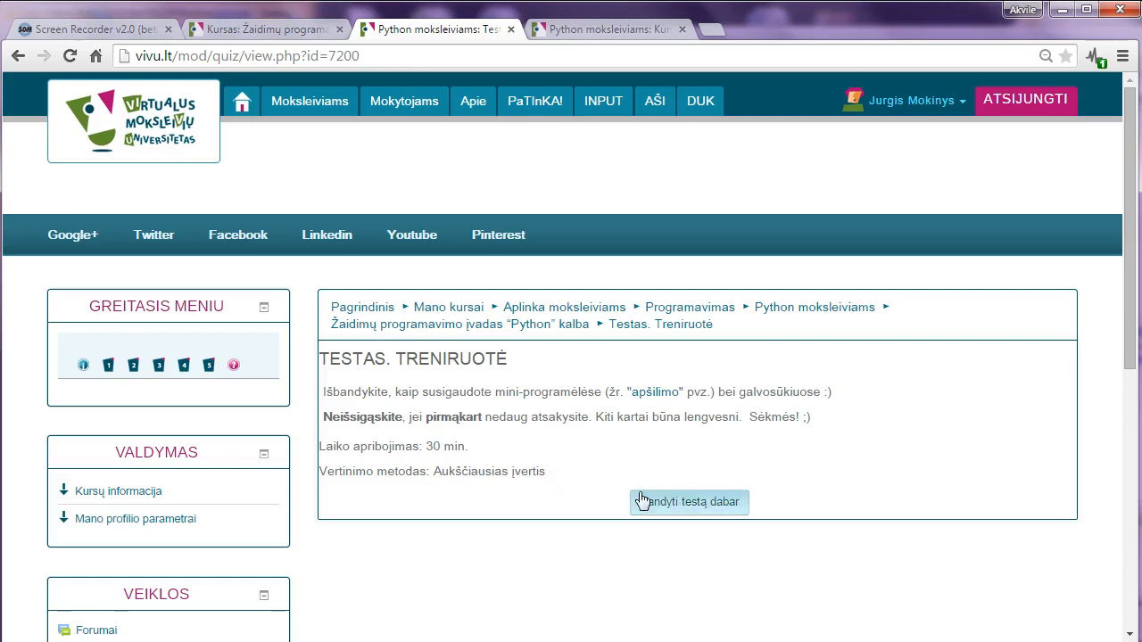
# - Start an attempt at the training test and look over its question navigation and first questions
pyautogui.click(690, 502)
pyautogui.click(525, 393)
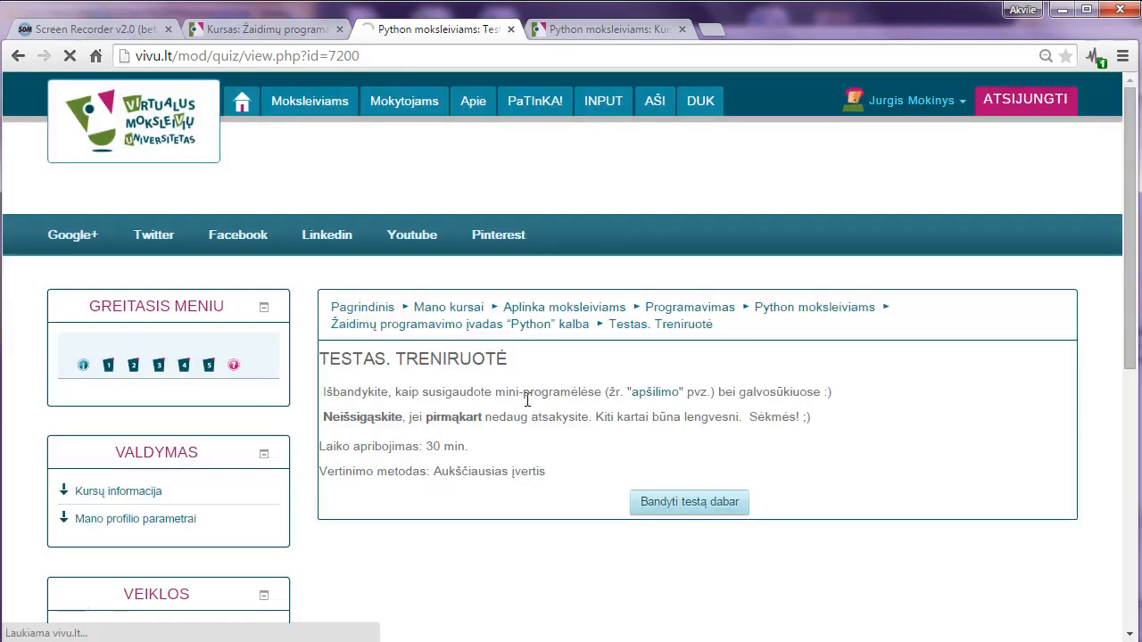
pyautogui.scroll(-1, 505, 399)
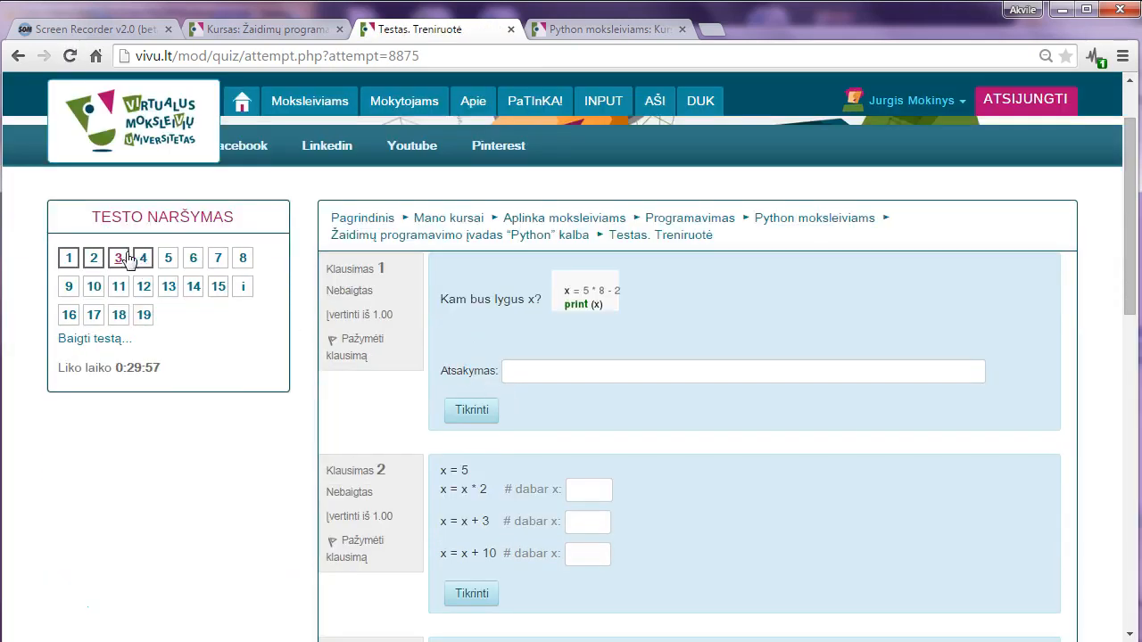
pyautogui.scroll(-1, 528, 318)
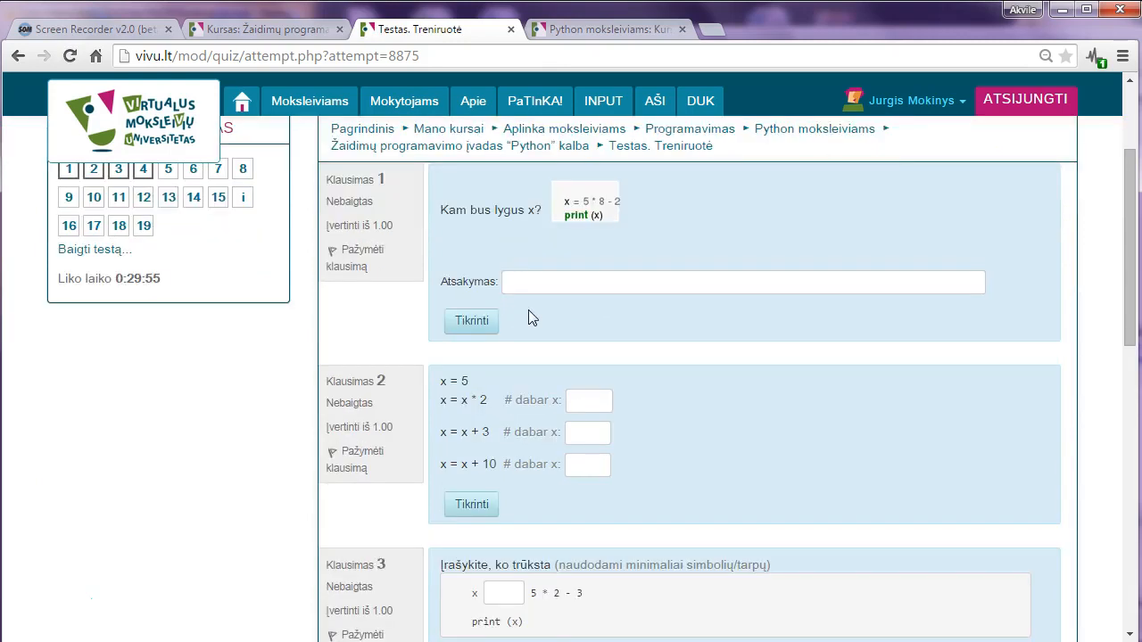
# - Answer question 1 with 38 and check the answer
pyautogui.scroll(1, 534, 304)
pyautogui.click(531, 370)
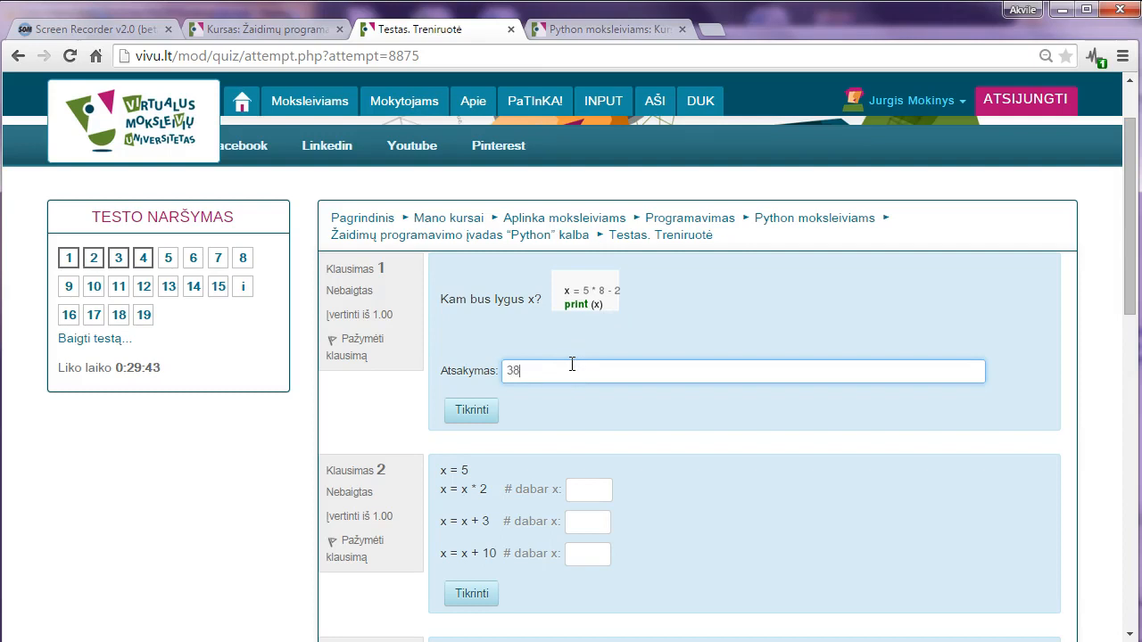
pyautogui.click(462, 409)
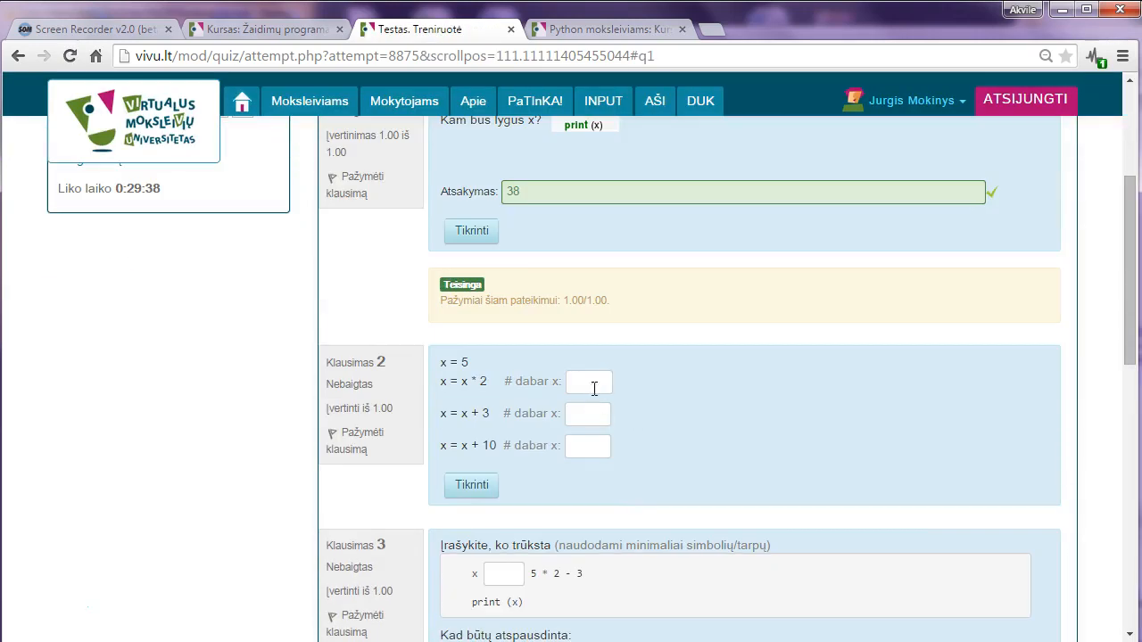
# - Trace the assignments x = 5 and x = x * 2 in question 2 and enter 10 as the first value of x
pyautogui.click(594, 389)
pyautogui.moveTo(462, 360); pyautogui.dragTo(489, 383)
pyautogui.click(460, 381)
pyautogui.moveTo(460, 381); pyautogui.dragTo(489, 384)
pyautogui.click(579, 380)
pyautogui.moveTo(581, 381); pyautogui.dragTo(560, 382)
pyautogui.moveTo(461, 419); pyautogui.dragTo(439, 413)
pyautogui.click(573, 413)
# - Examine question 3, comparing the incomplete assignment and print statement with the required output
pyautogui.scroll(-3, 678, 392)
pyautogui.scroll(1, 676, 391)
pyautogui.scroll(1, 676, 391)
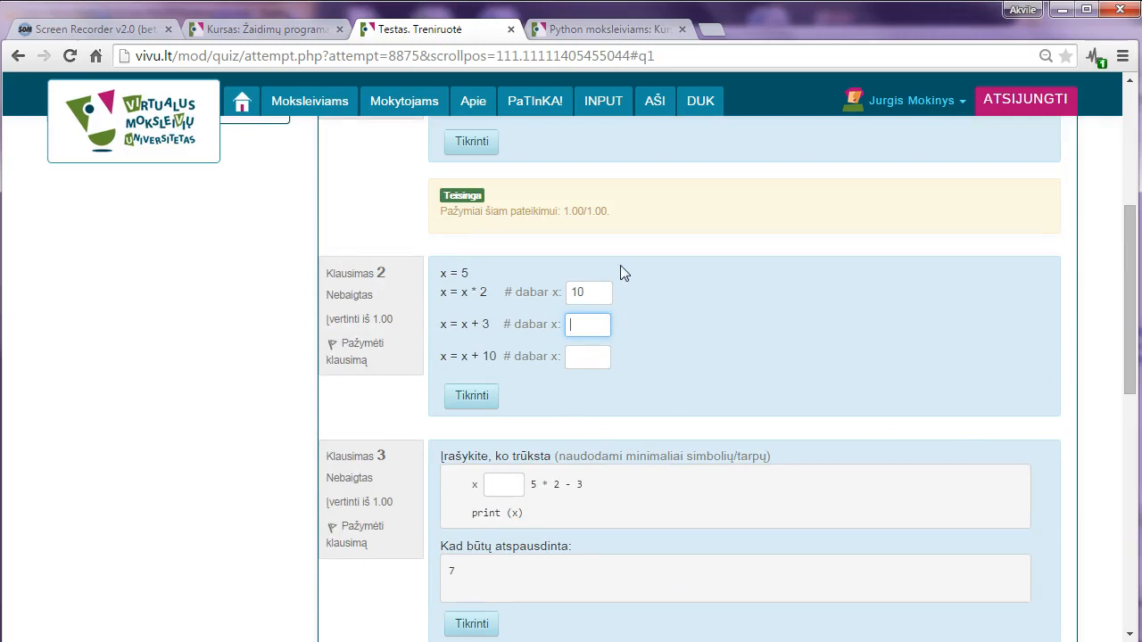
pyautogui.scroll(-2, 596, 330)
pyautogui.scroll(-1, 598, 330)
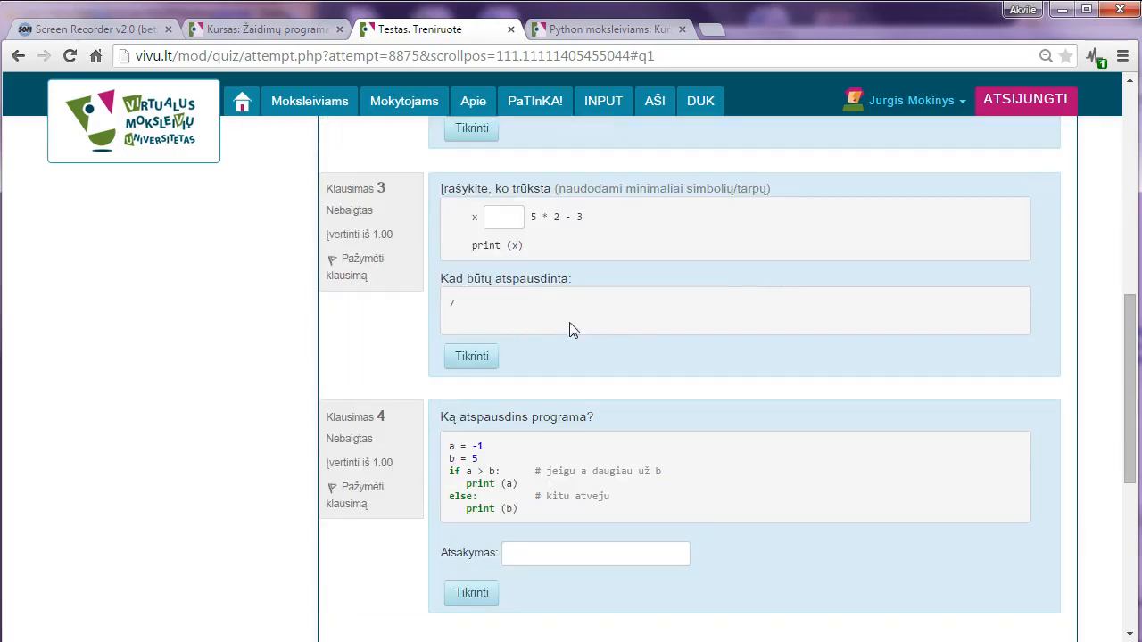
pyautogui.click(499, 223)
pyautogui.doubleClick(448, 302)
pyautogui.moveTo(457, 218); pyautogui.dragTo(513, 255)
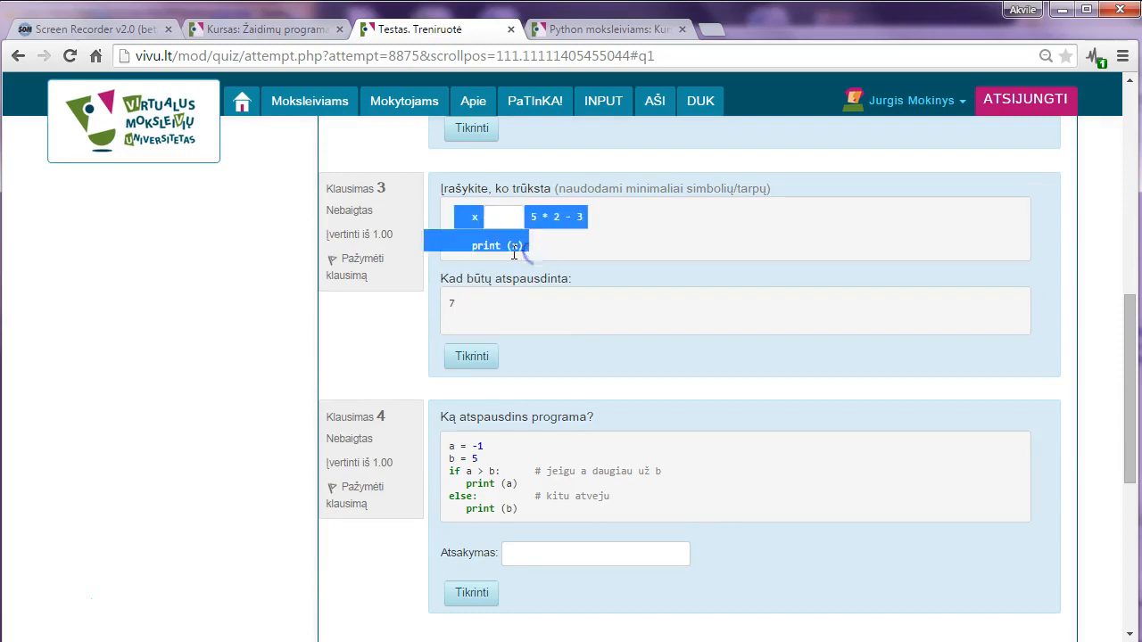
pyautogui.doubleClick(450, 303)
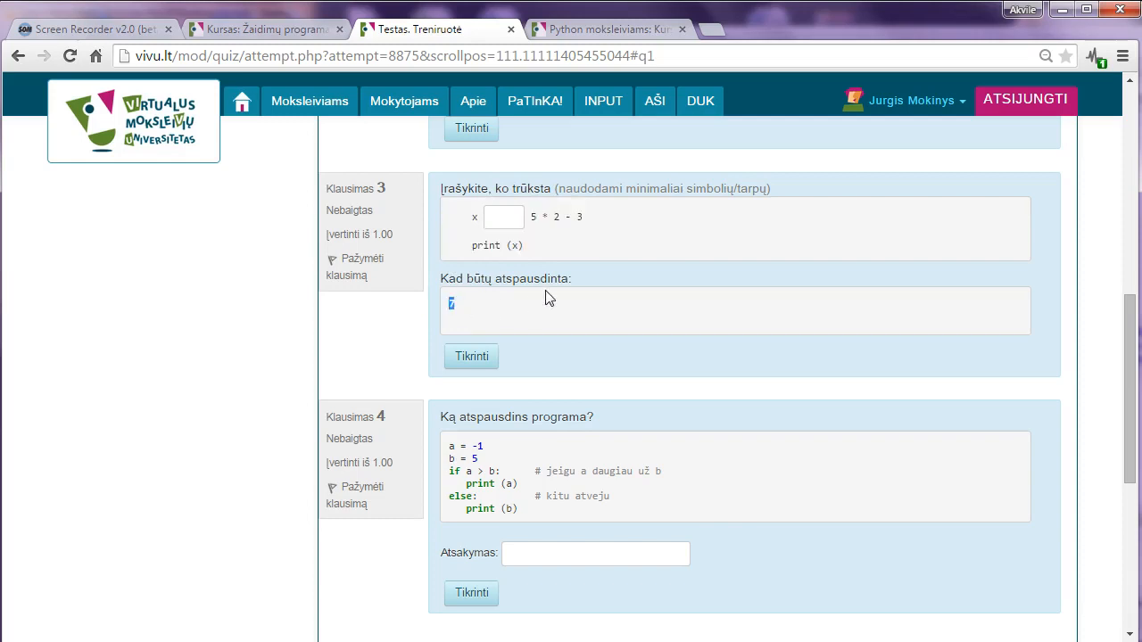
# - Compare question 3 with question 1's code, then try "?" as the missing symbol in question 3 and check it
pyautogui.click(518, 219)
pyautogui.scroll(3, 520, 237)
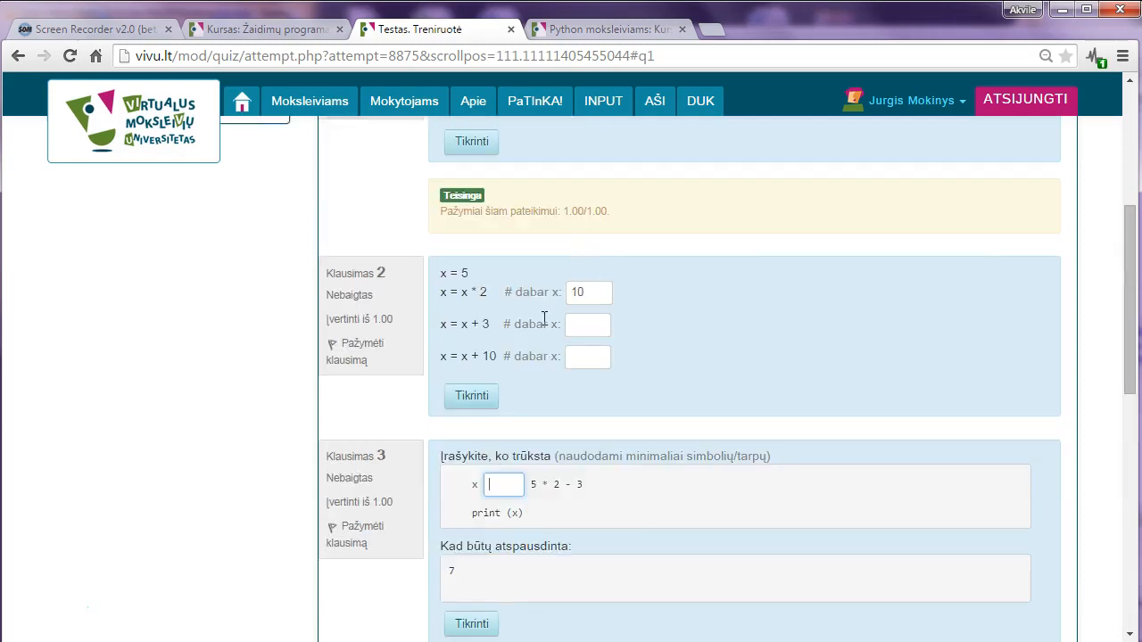
pyautogui.scroll(2, 542, 321)
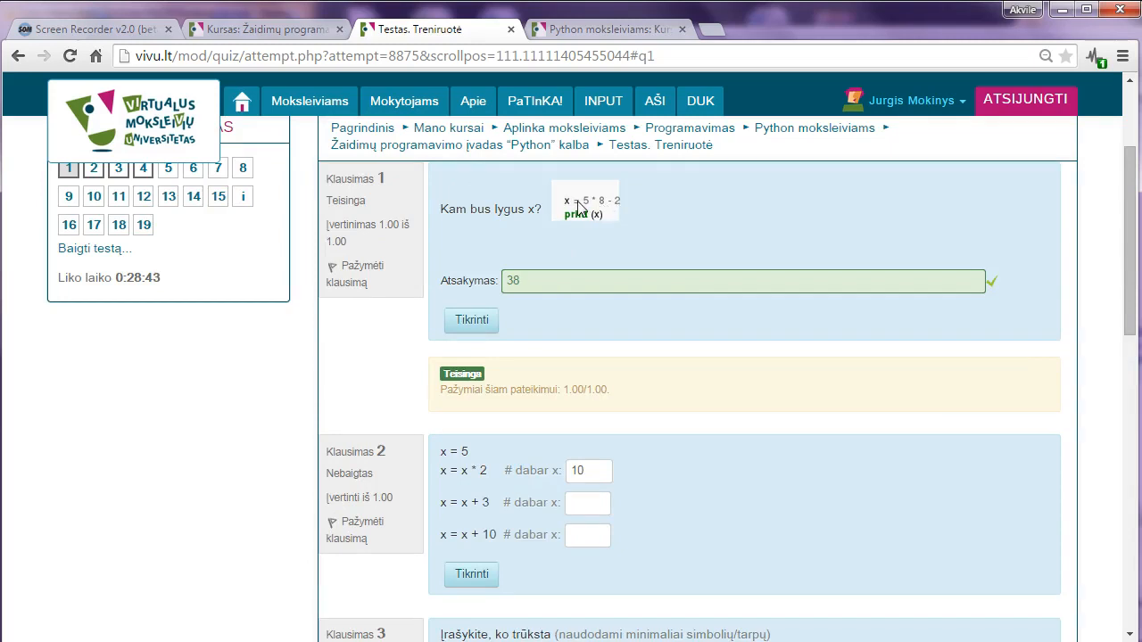
pyautogui.scroll(-2, 528, 273)
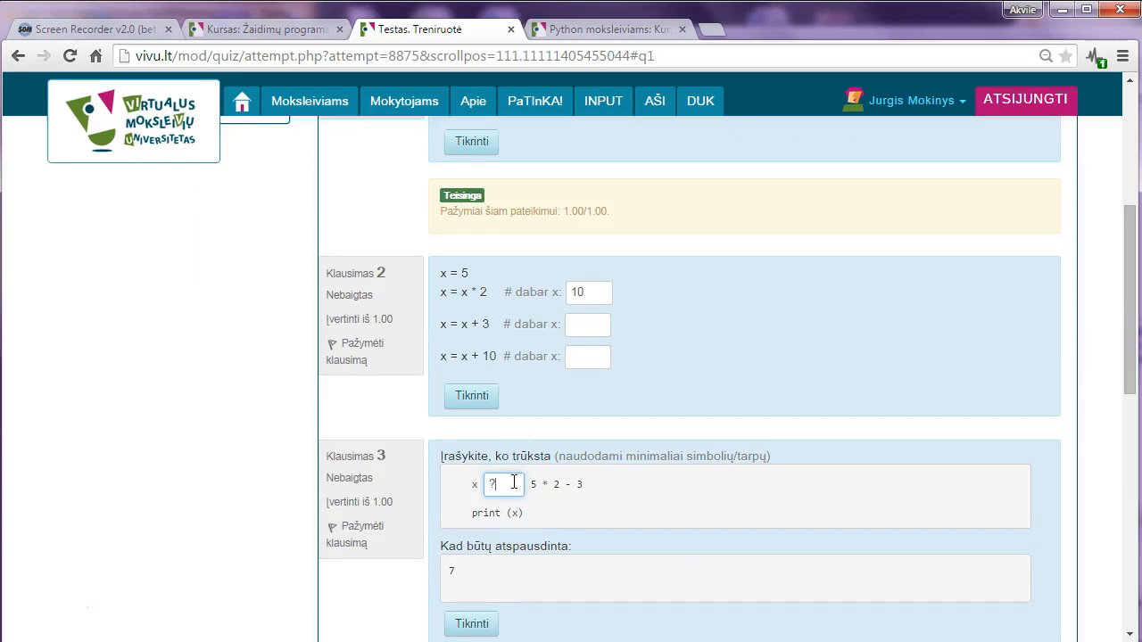
pyautogui.scroll(-1, 535, 455)
pyautogui.click(467, 534)
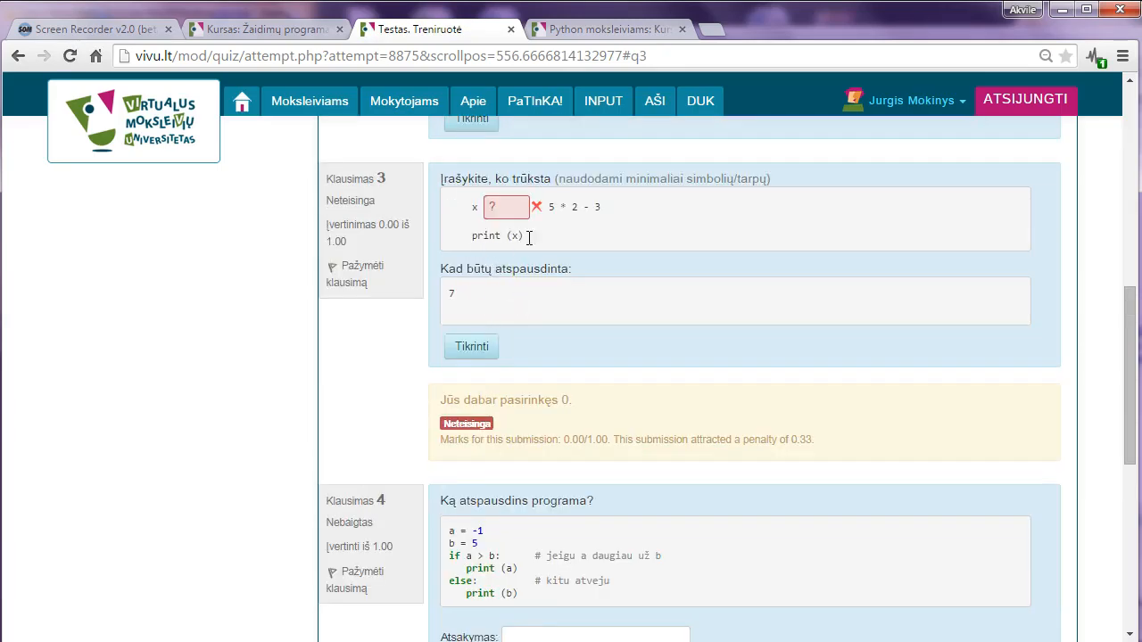
# - Read the feedback hint on question 3's answer, replace the answer with "=" and check it again
pyautogui.moveTo(514, 221)
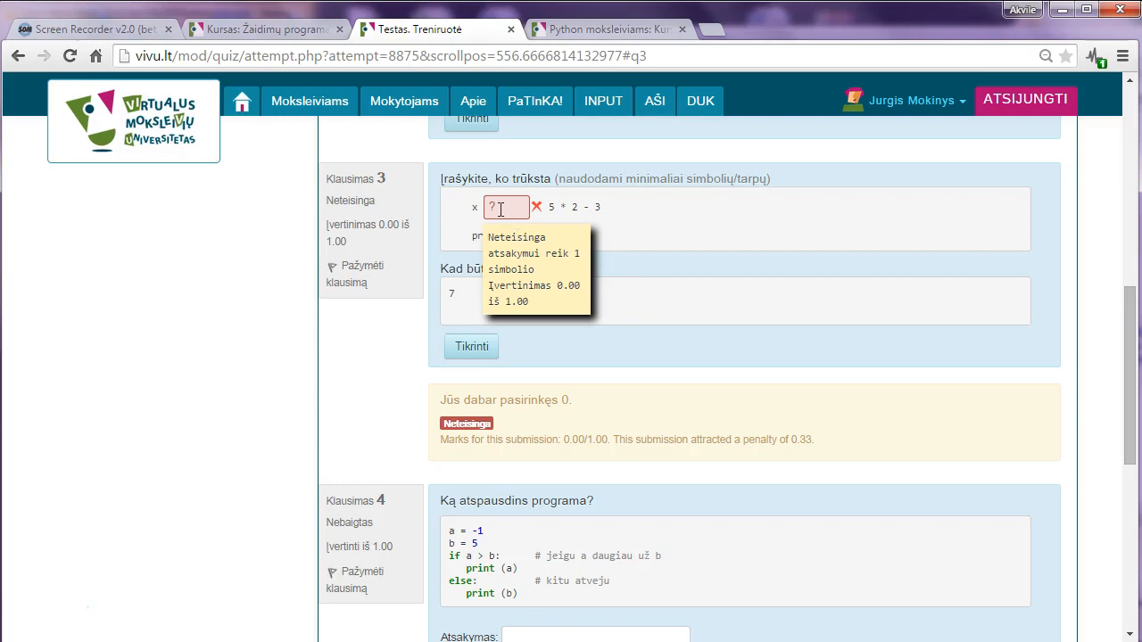
pyautogui.doubleClick(498, 203)
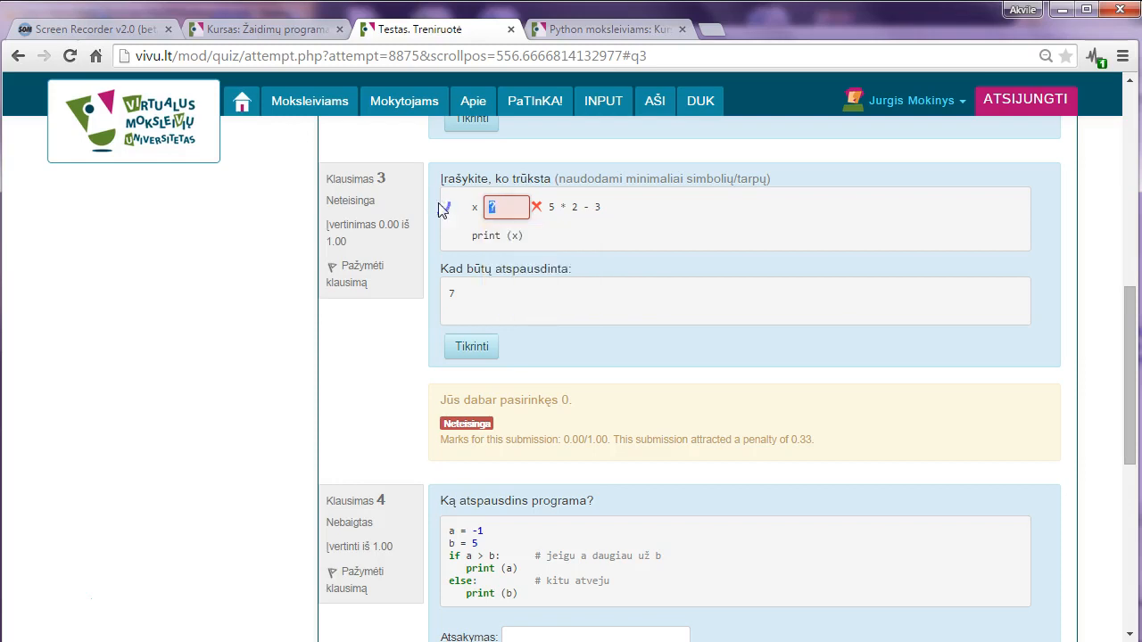
pyautogui.write('=')
pyautogui.click(487, 349)
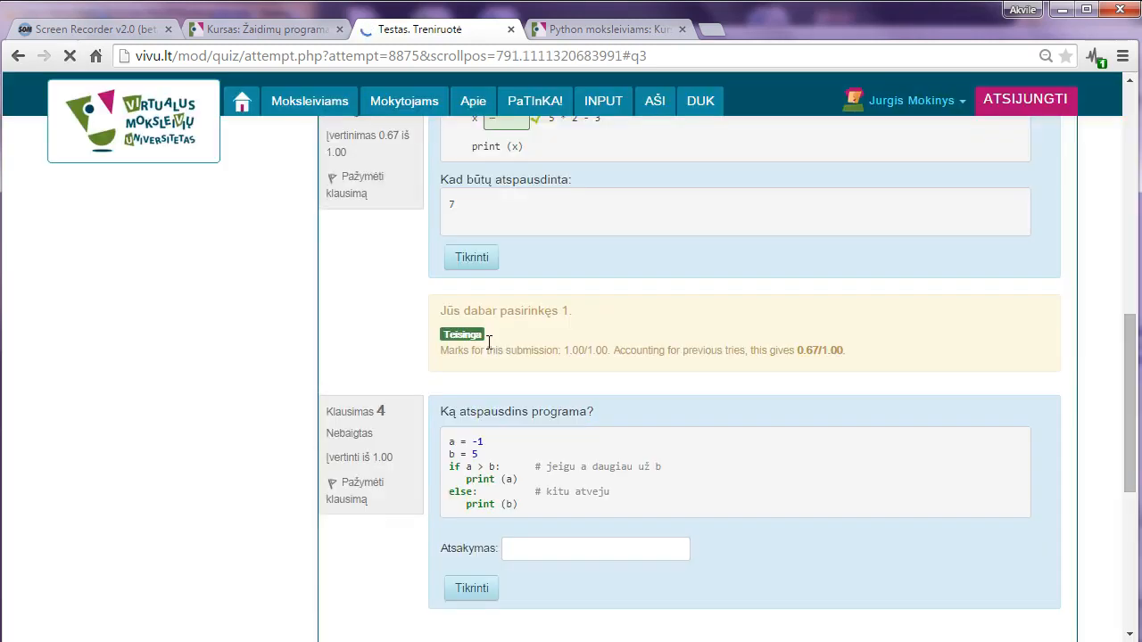
pyautogui.scroll(2, 461, 386)
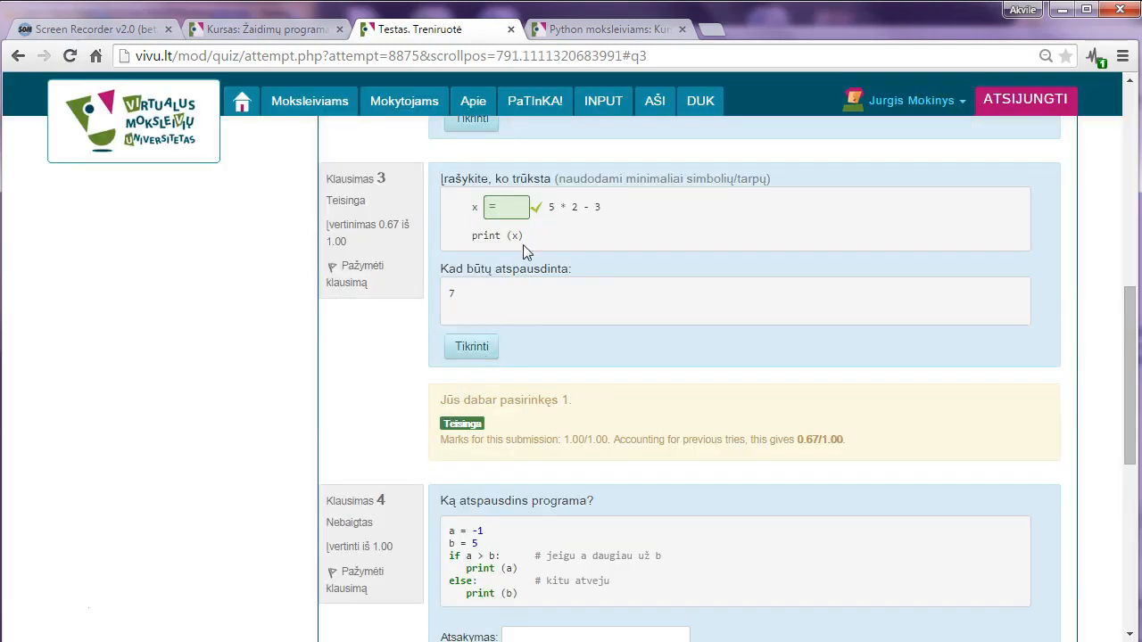
# - Skip question 4, advance to the test's next page and flag question 5
pyautogui.scroll(-2, 534, 383)
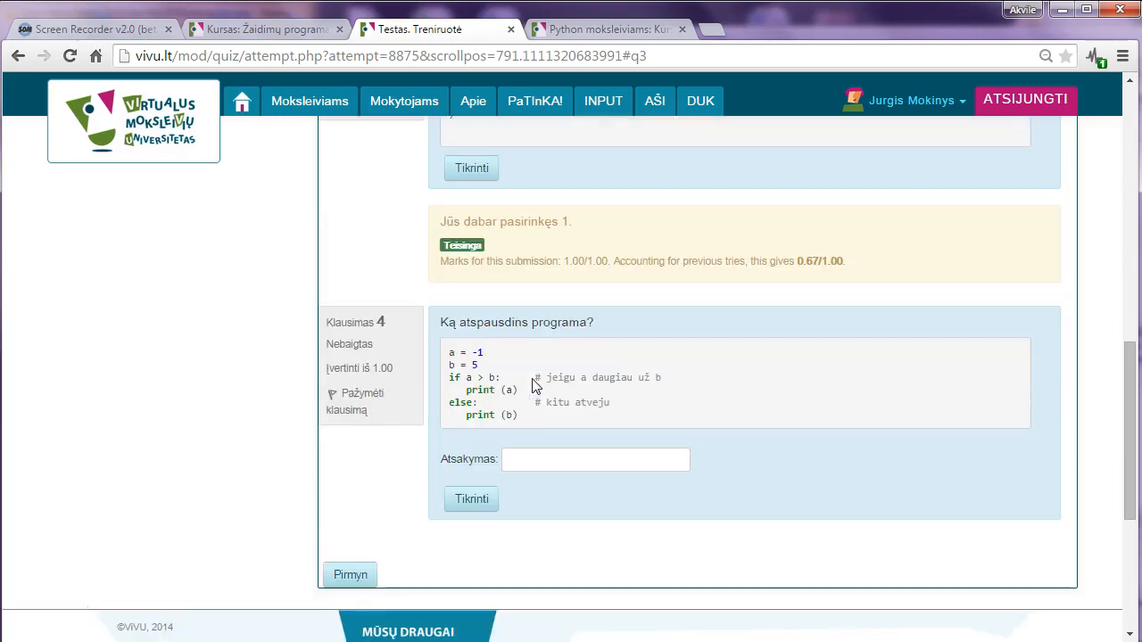
pyautogui.click(368, 575)
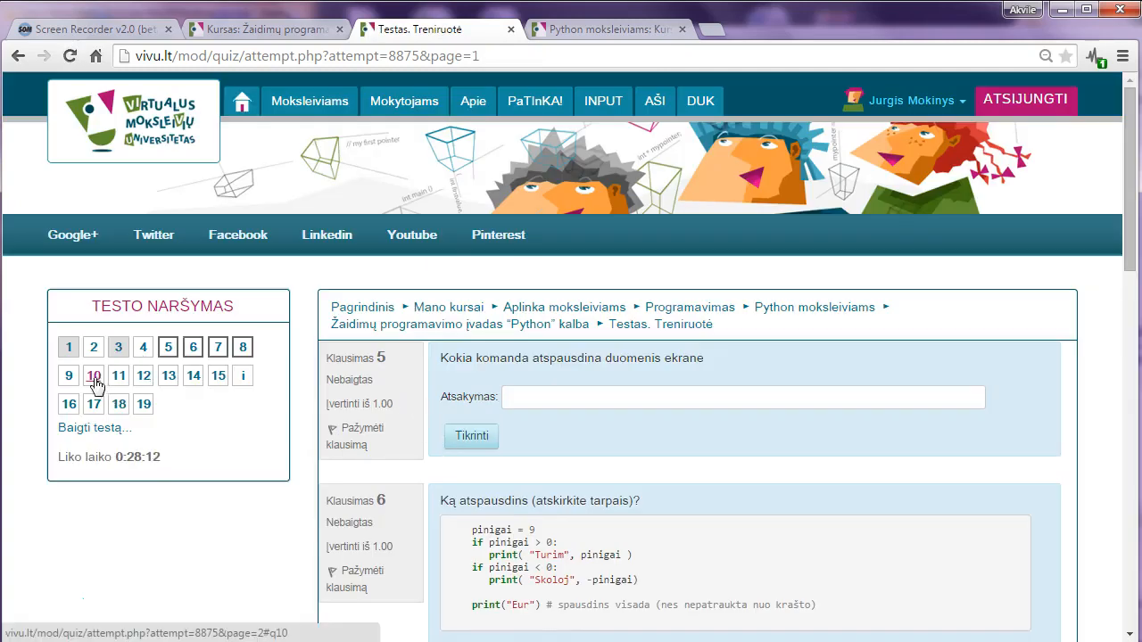
pyautogui.click(335, 437)
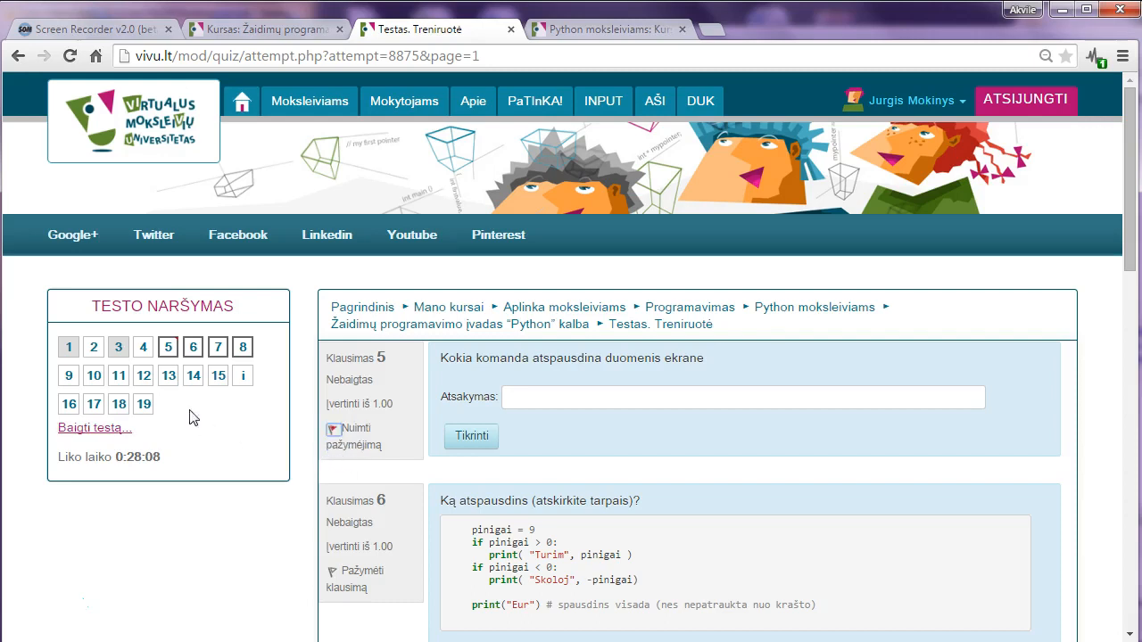
# - Look through questions 6 to 8 without answering them and advance to the test's next page
pyautogui.click(186, 360)
pyautogui.scroll(4, 196, 356)
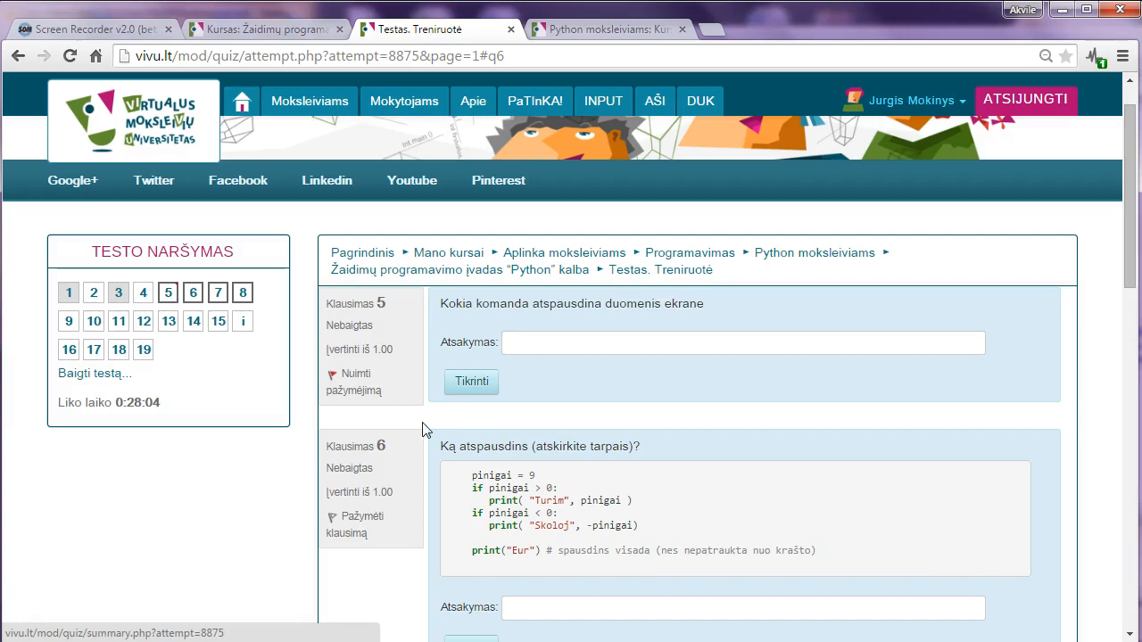
pyautogui.scroll(-2, 502, 468)
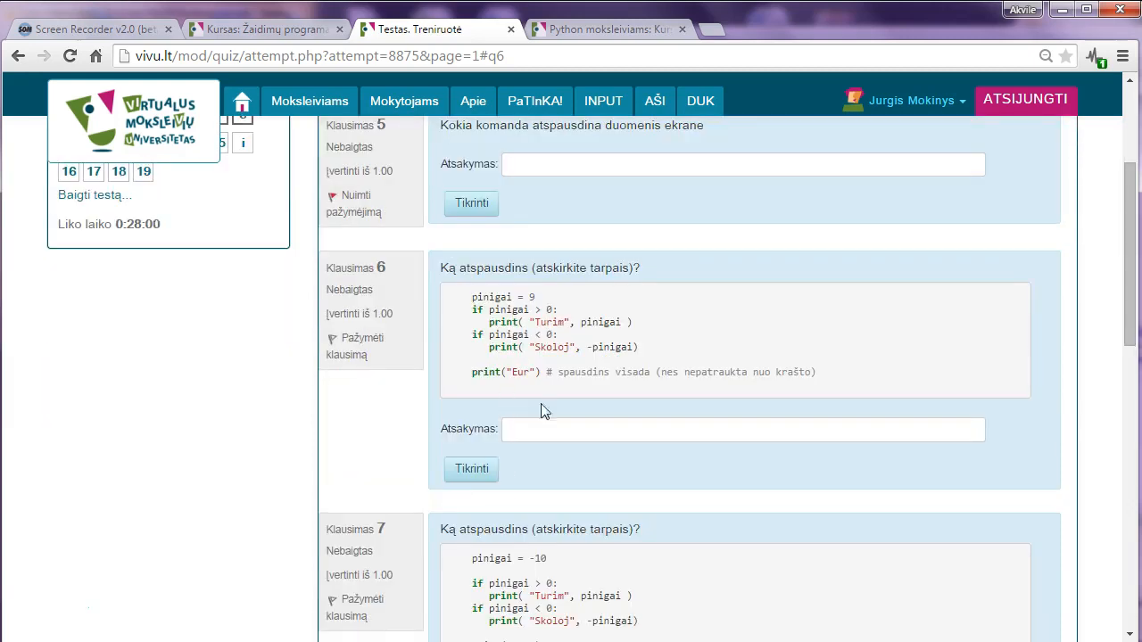
pyautogui.click(540, 428)
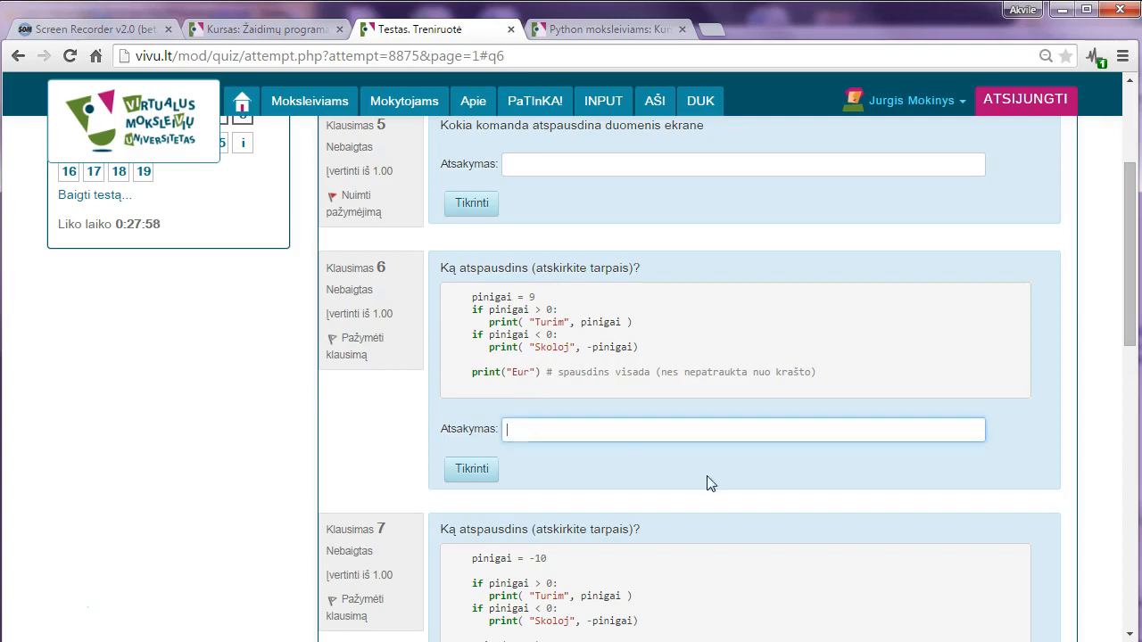
pyautogui.scroll(-1, 678, 468)
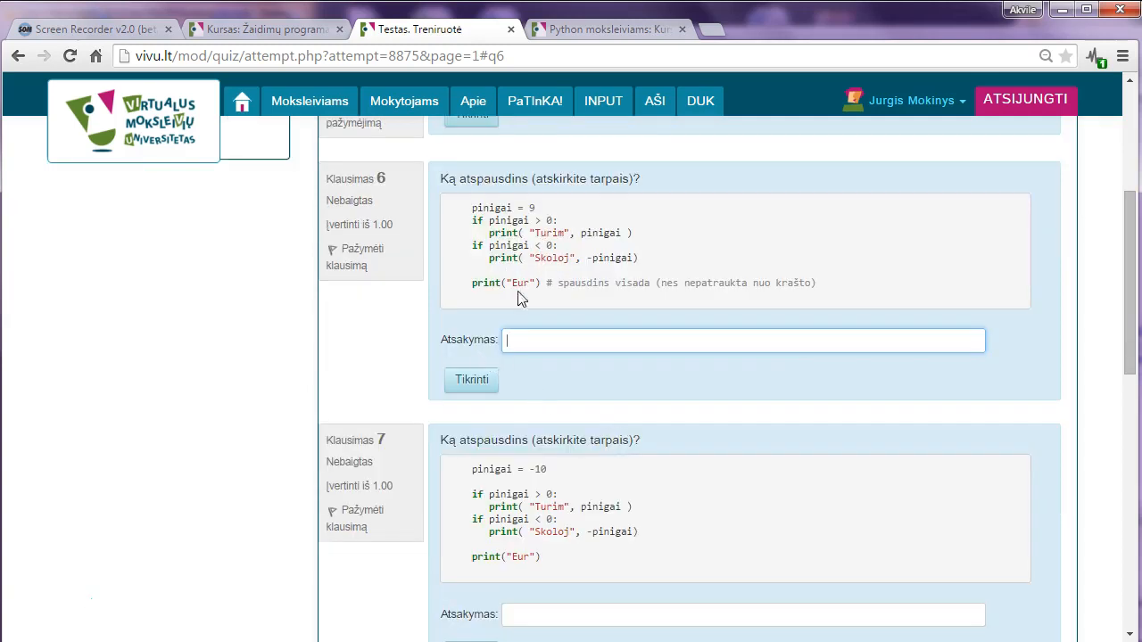
pyautogui.scroll(-8, 506, 307)
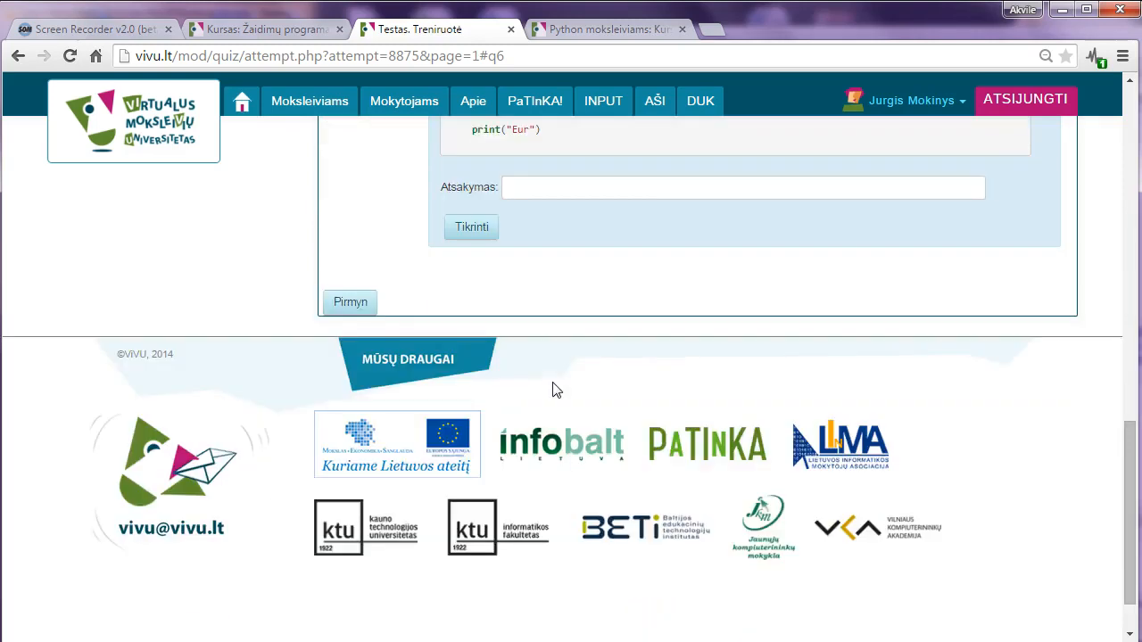
pyautogui.scroll(1, 495, 396)
pyautogui.click(349, 390)
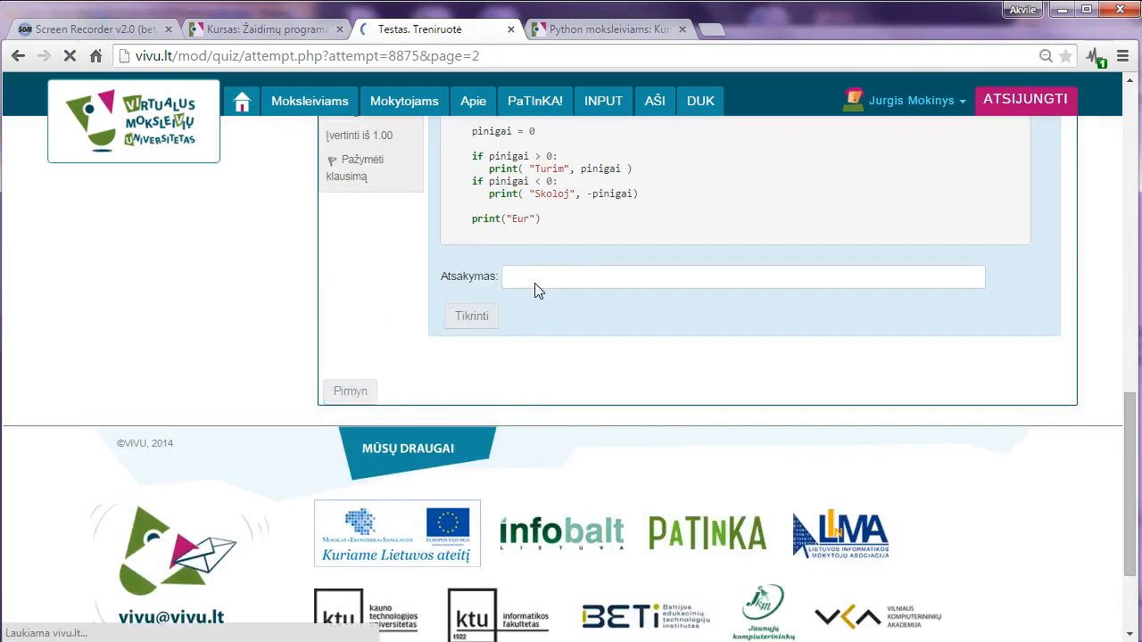
# - Look through questions 9 to 12 without answering them and advance to the test's next page
pyautogui.scroll(-5, 491, 339)
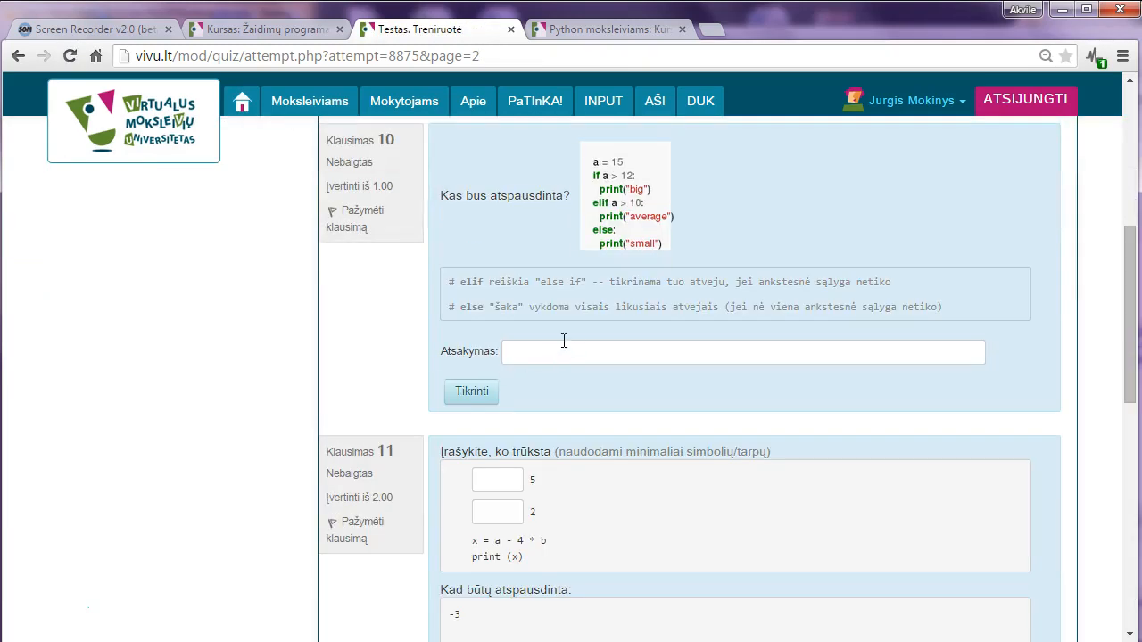
pyautogui.scroll(-3, 535, 384)
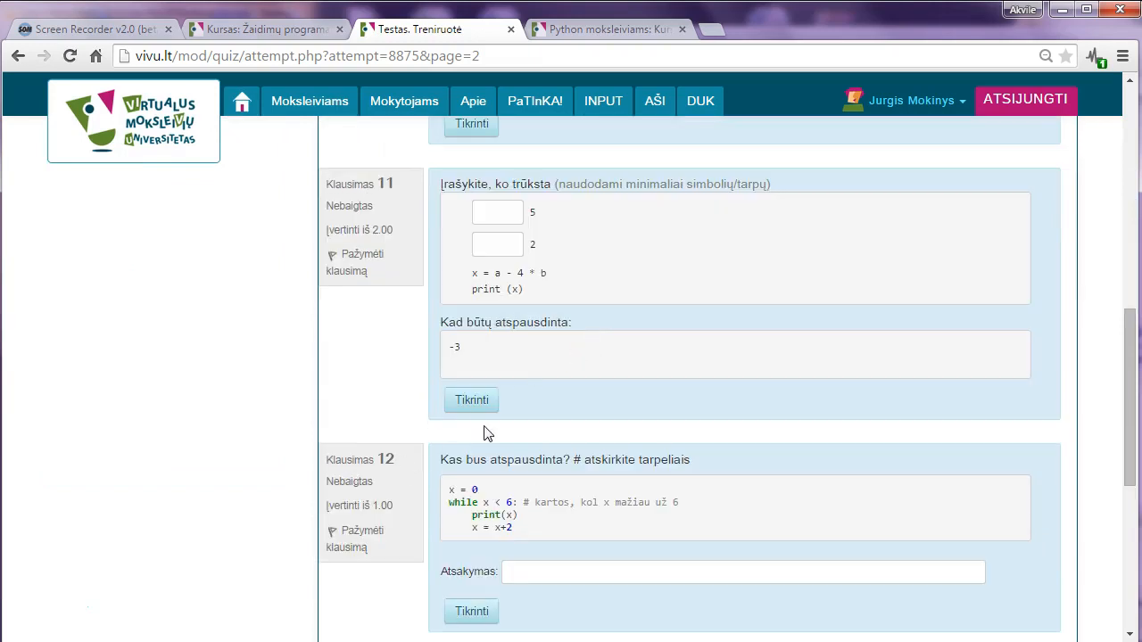
pyautogui.scroll(-2, 535, 432)
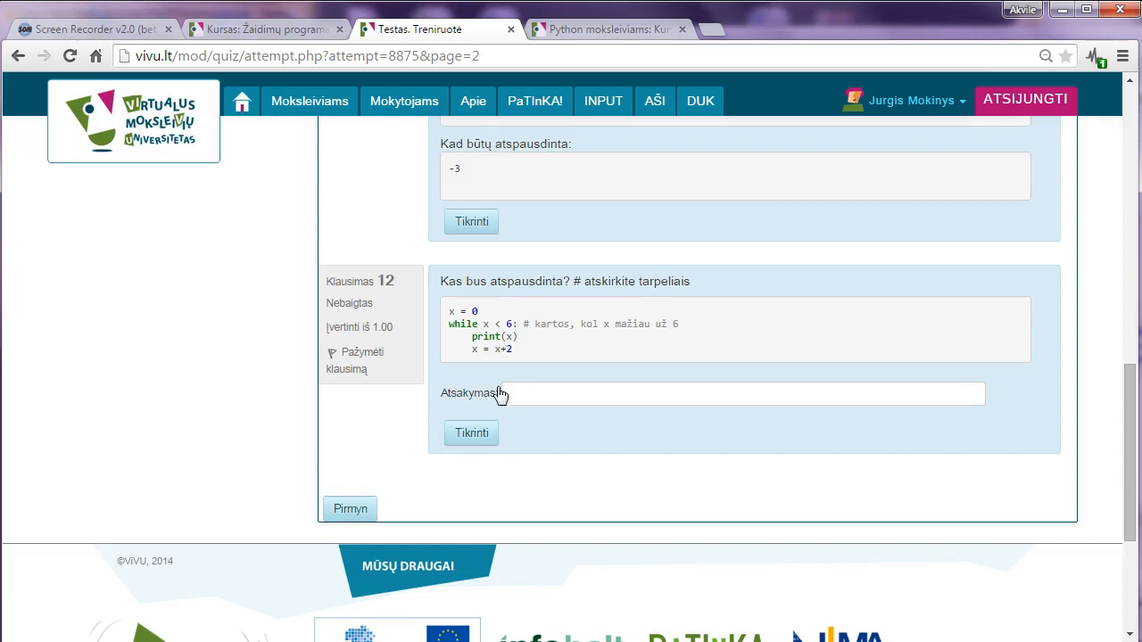
pyautogui.click(349, 517)
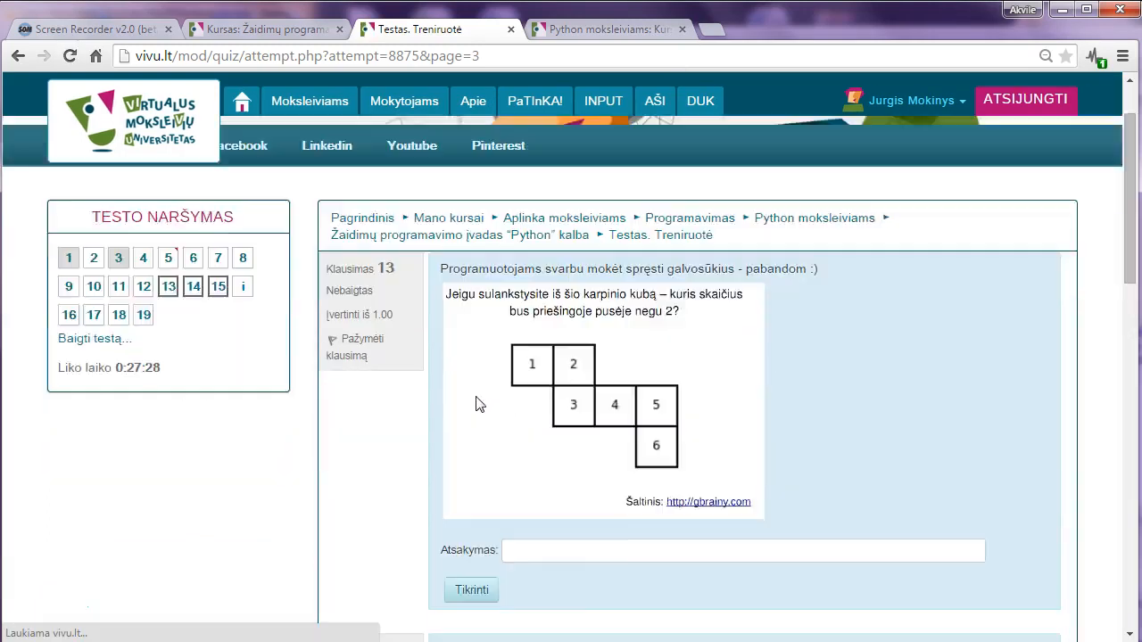
# - Look through questions 13 to 15, including the cube puzzle, and advance to the test's next page
pyautogui.scroll(-2, 491, 401)
pyautogui.scroll(-9, 403, 474)
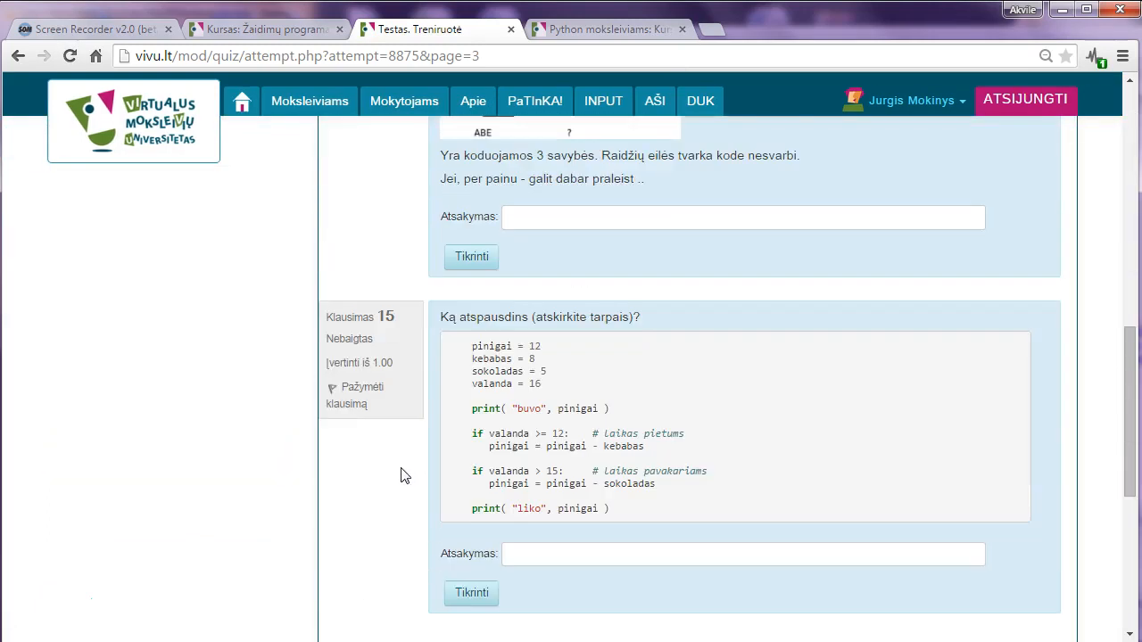
pyautogui.click(348, 401)
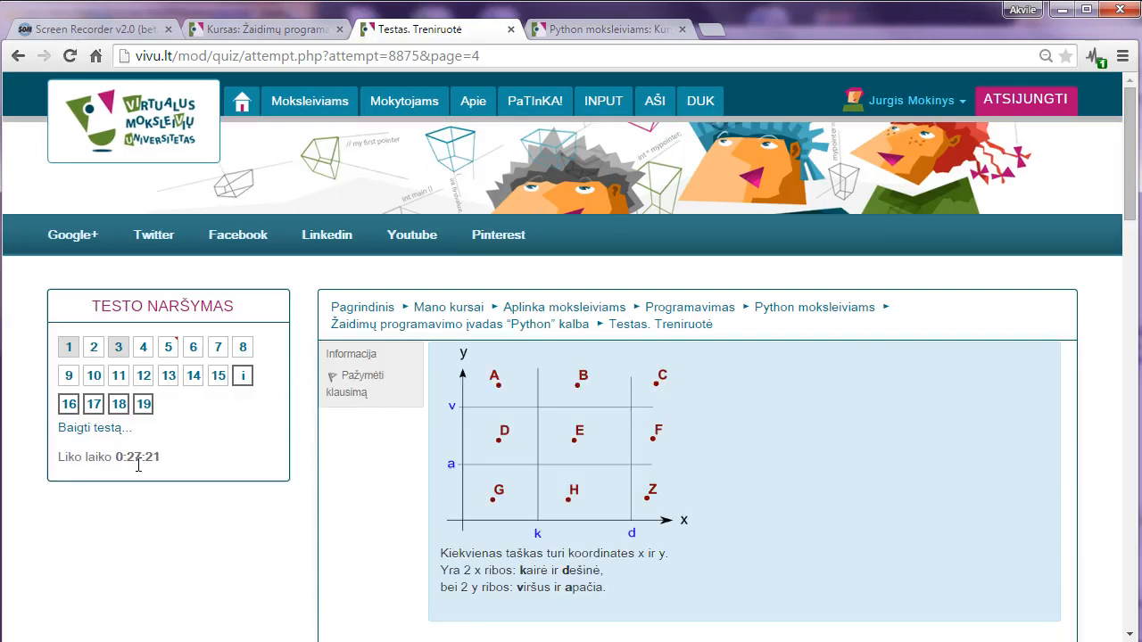
# - Compare the coordinate diagram with questions 16 to 19, leave them unanswered and proceed to the attempt summary
pyautogui.scroll(-5, 373, 447)
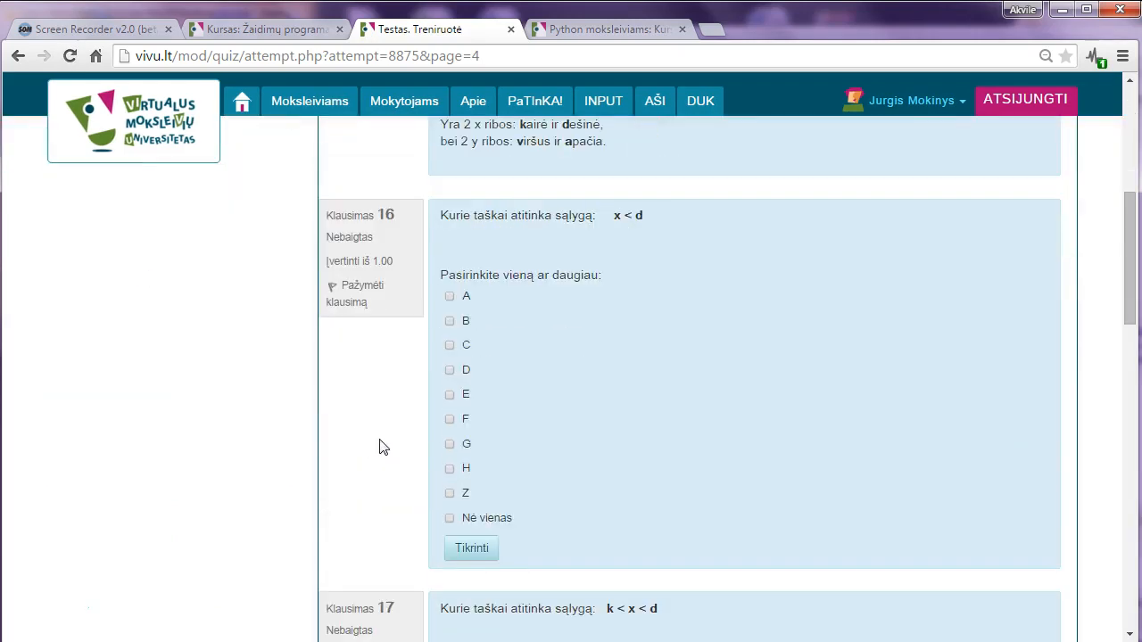
pyautogui.scroll(-12, 379, 446)
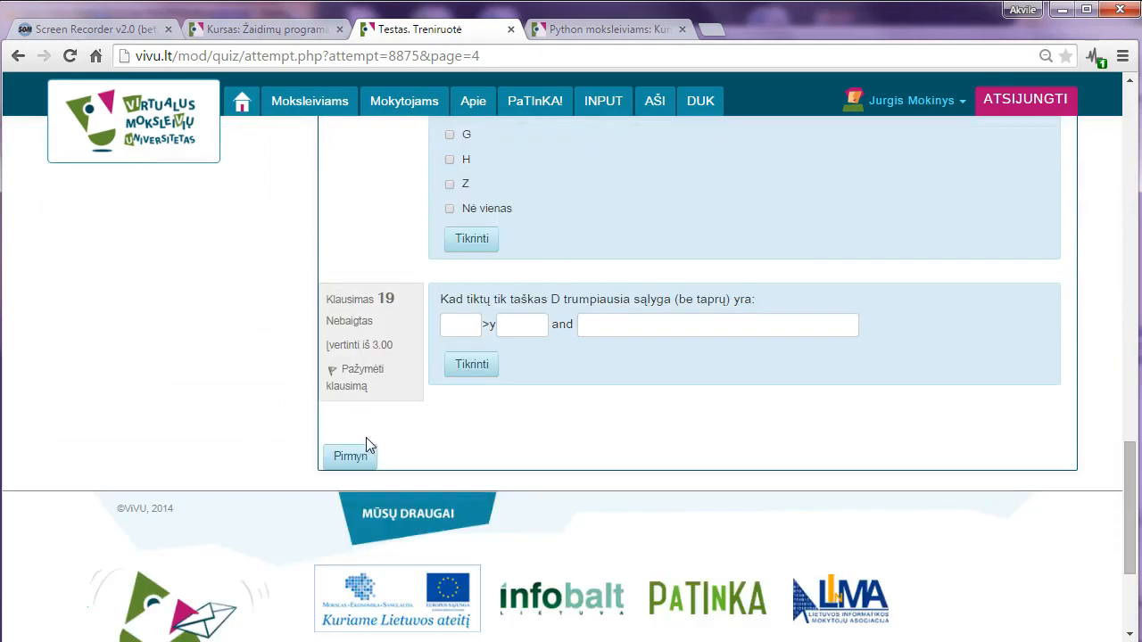
pyautogui.scroll(11, 349, 460)
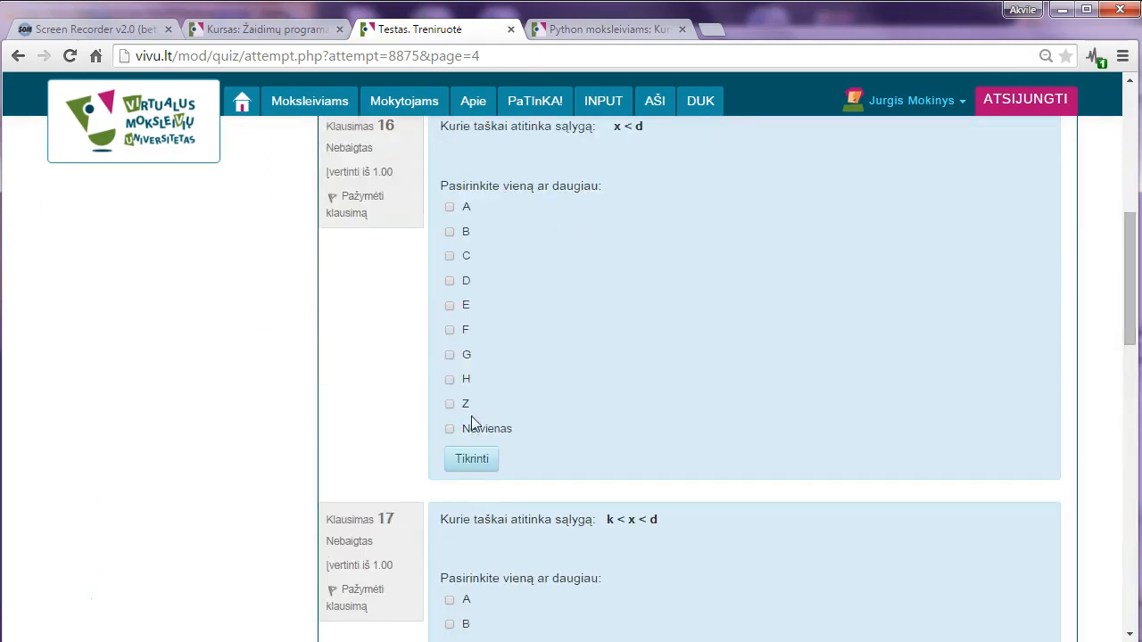
pyautogui.scroll(5, 471, 417)
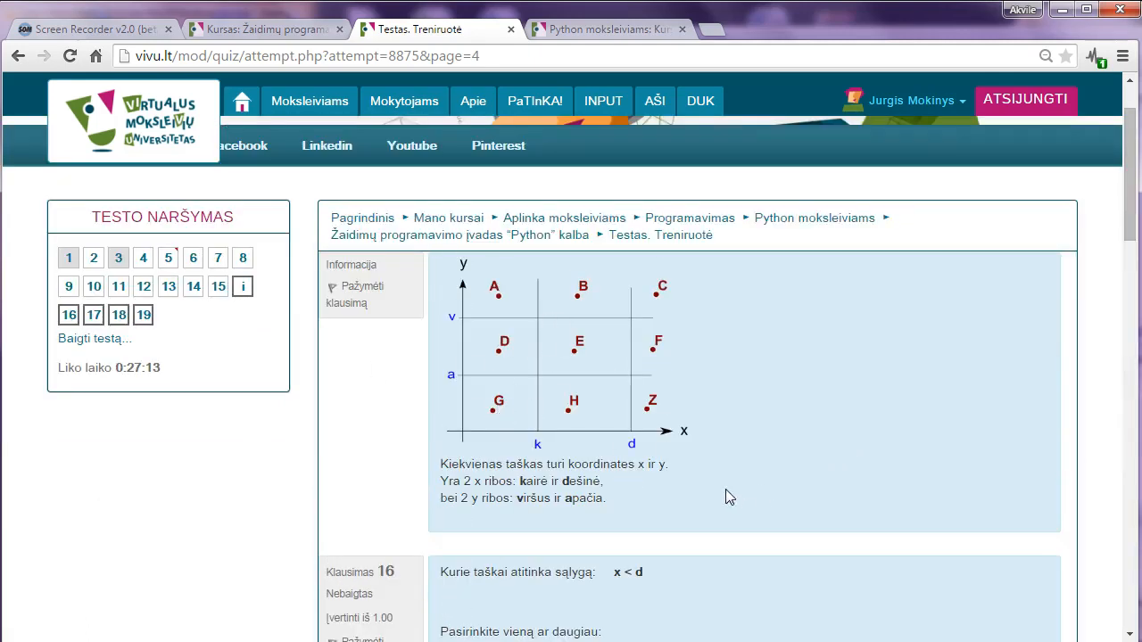
pyautogui.scroll(-3, 682, 475)
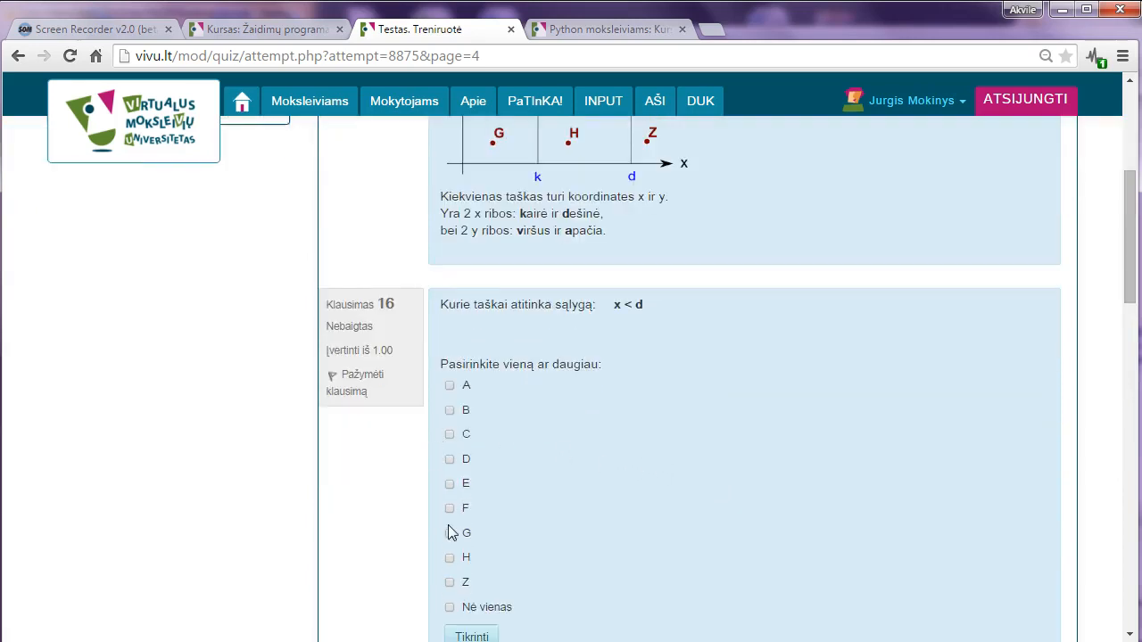
pyautogui.scroll(-11, 448, 526)
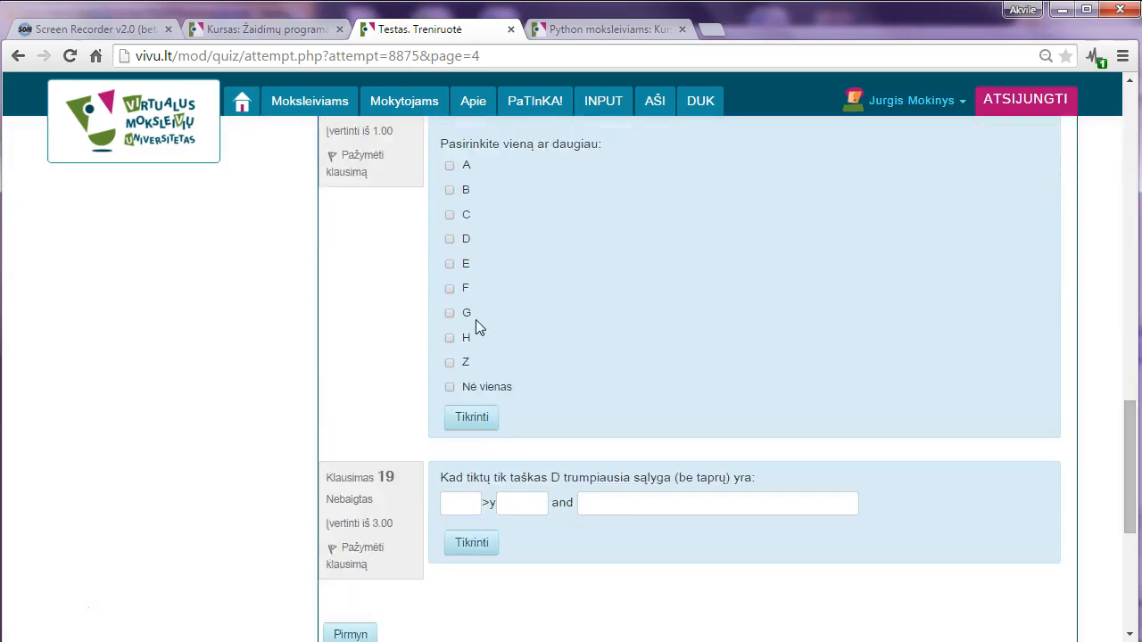
pyautogui.scroll(-5, 475, 320)
pyautogui.click(360, 238)
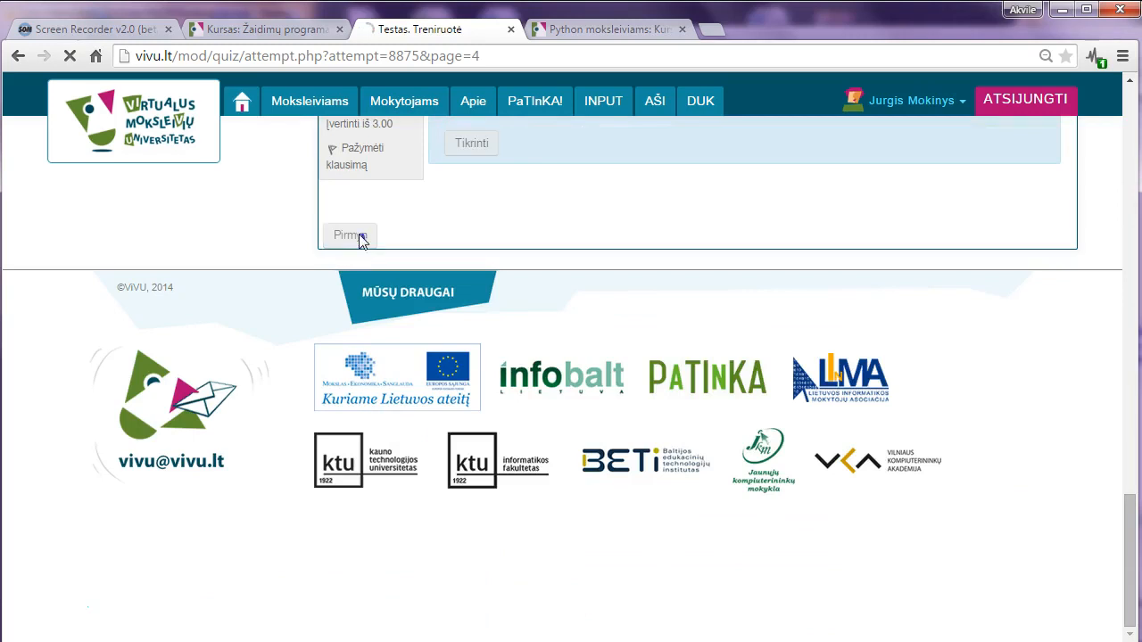
# - Look over the attempt summary, then submit all answers and finish the training test
pyautogui.scroll(-9, 491, 339)
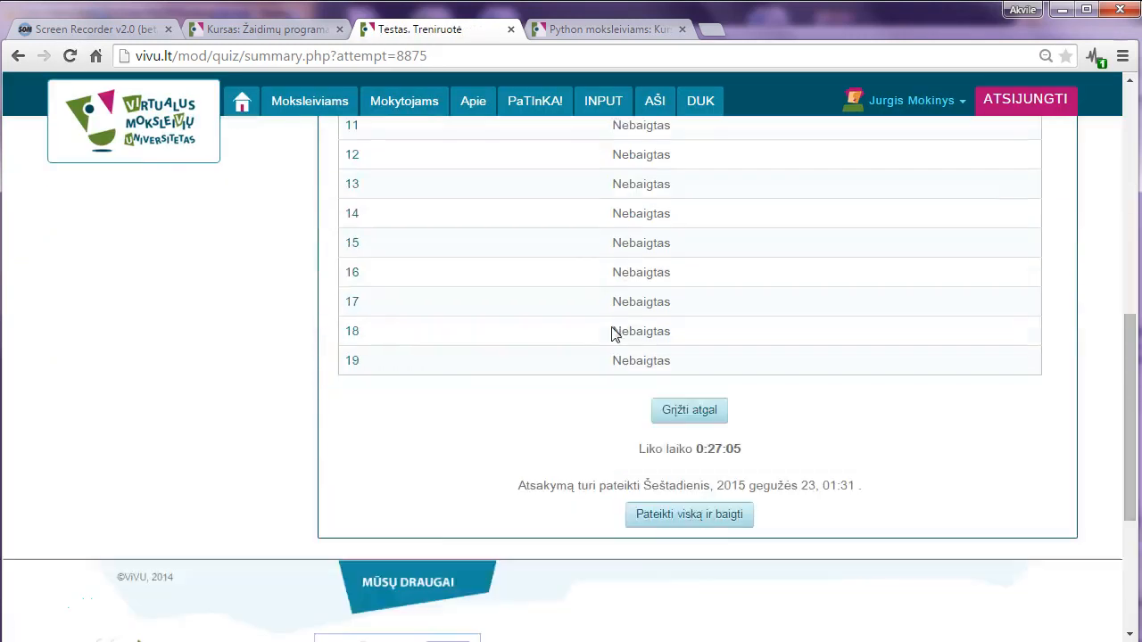
pyautogui.scroll(-2, 612, 333)
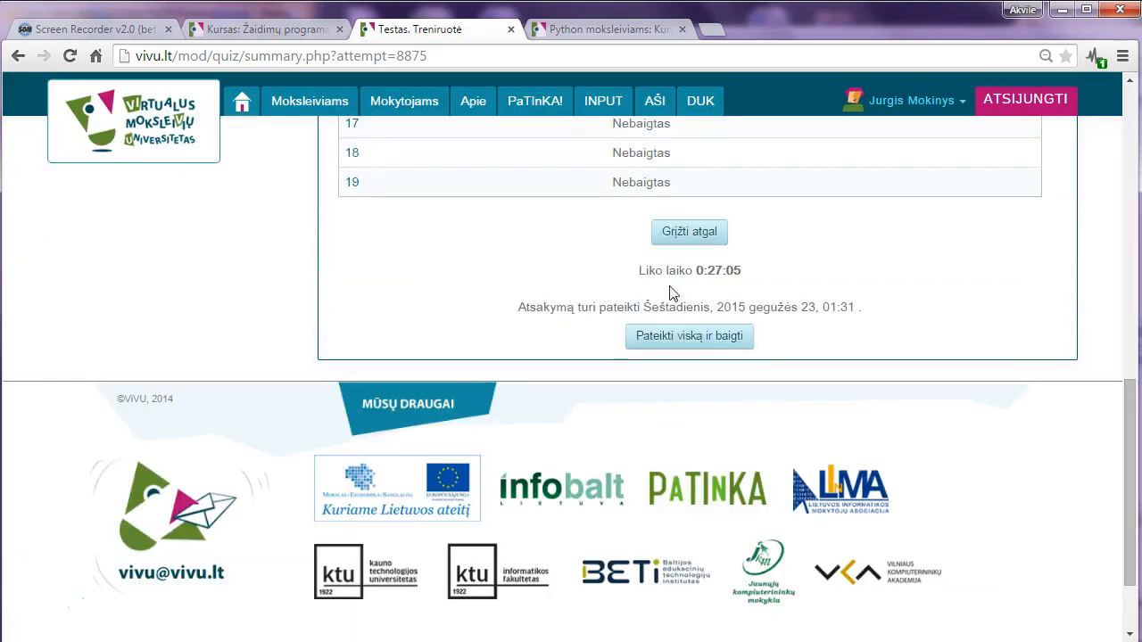
pyautogui.click(663, 342)
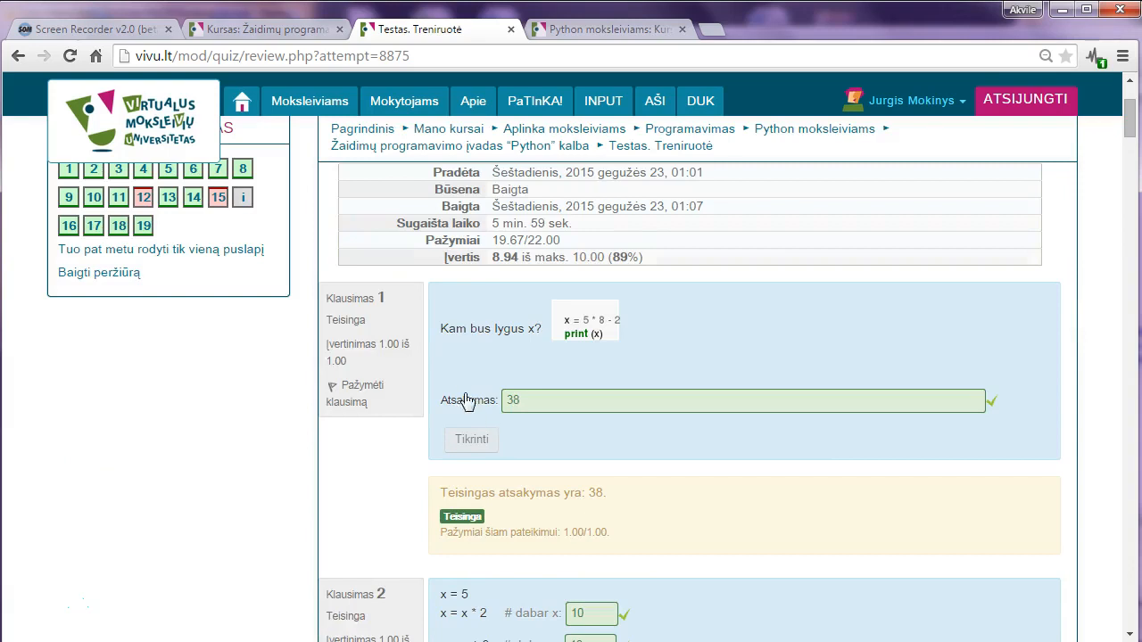
# - Look over the graded answers and the score on the review page, then finish the review
pyautogui.scroll(-3, 463, 342)
pyautogui.scroll(5, 464, 312)
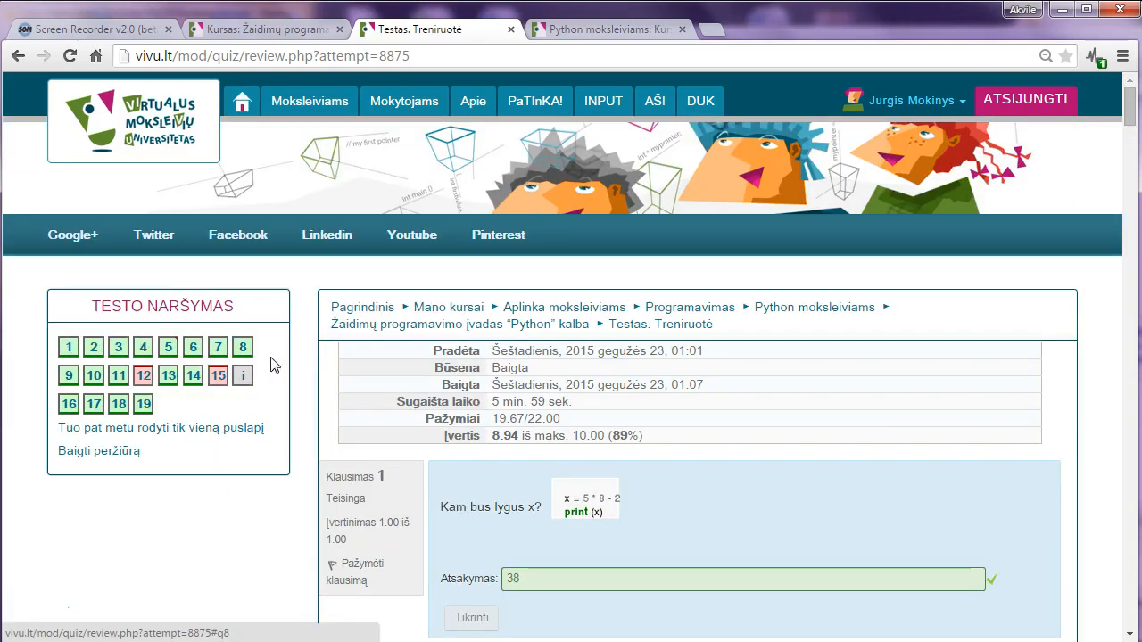
pyautogui.click(96, 455)
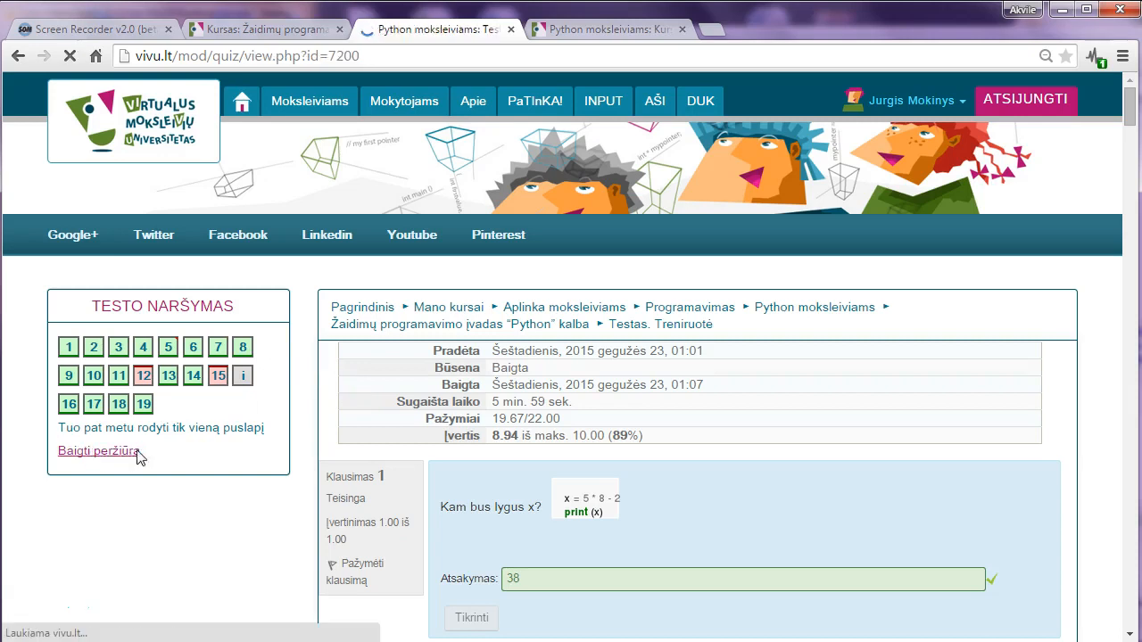
# - Examine the summary of previous training test attempts, then return to the Python course's main page
pyautogui.scroll(-2, 406, 432)
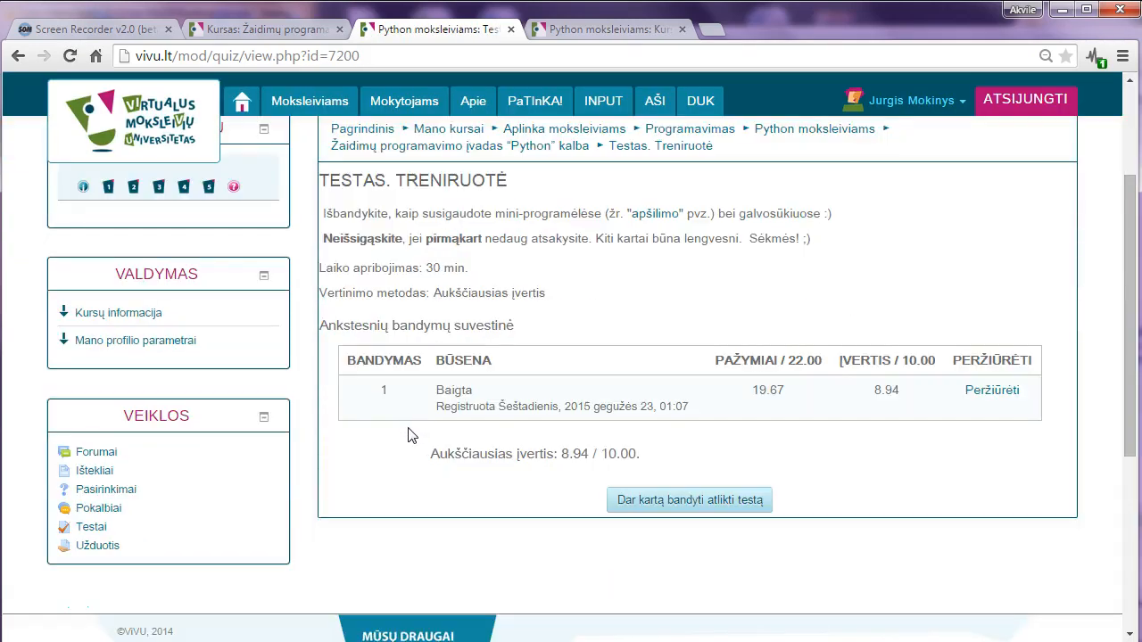
pyautogui.scroll(2, 615, 432)
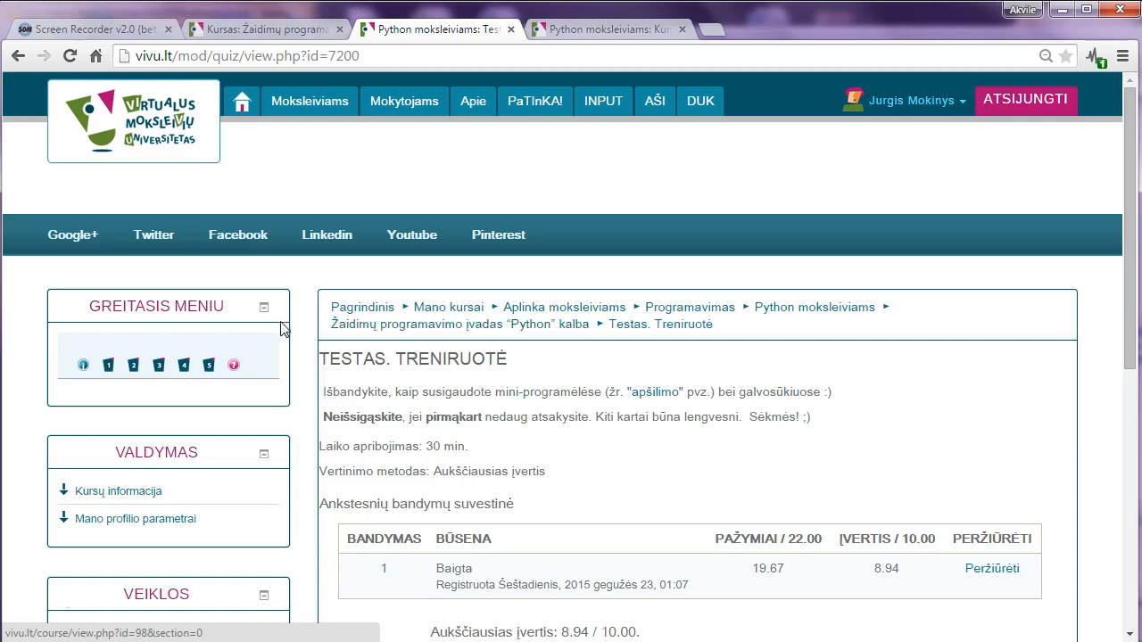
pyautogui.click(444, 327)
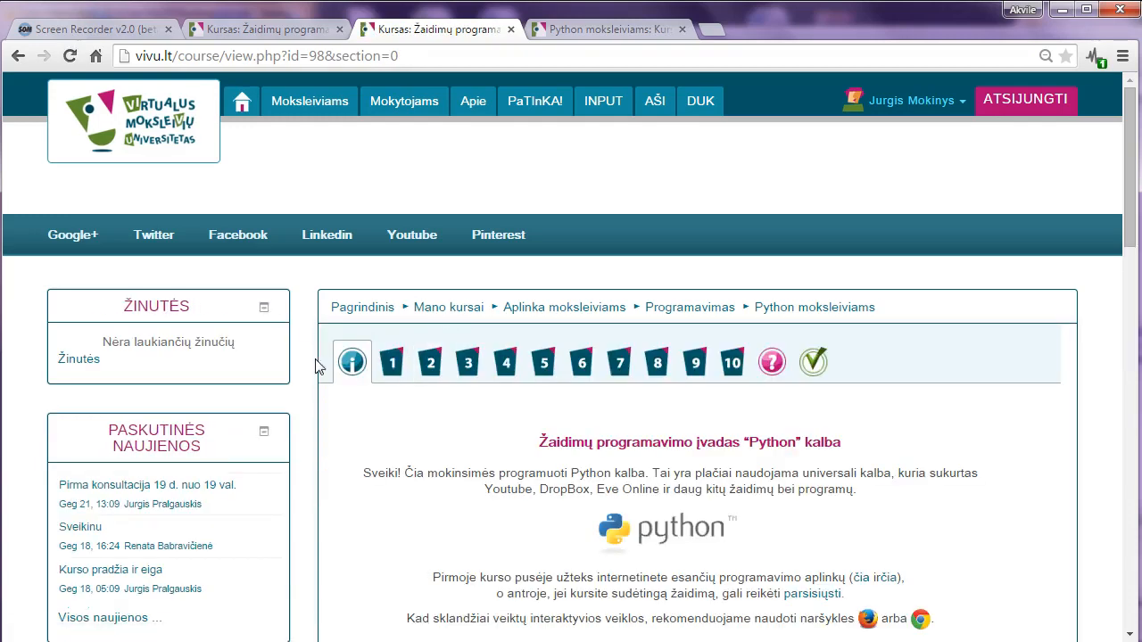
# - Review the introductory tests section on the course page and point out the level test "Testas. Lygio nustatymas"
pyautogui.scroll(-6, 518, 448)
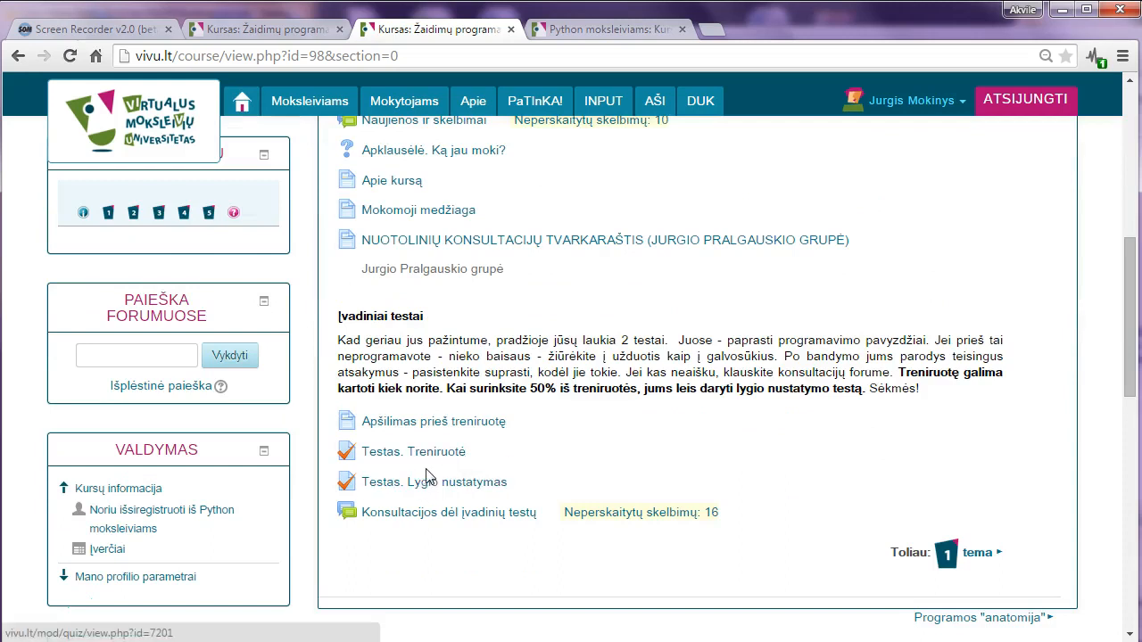
pyautogui.moveTo(525, 490); pyautogui.dragTo(353, 487)
pyautogui.click(564, 481)
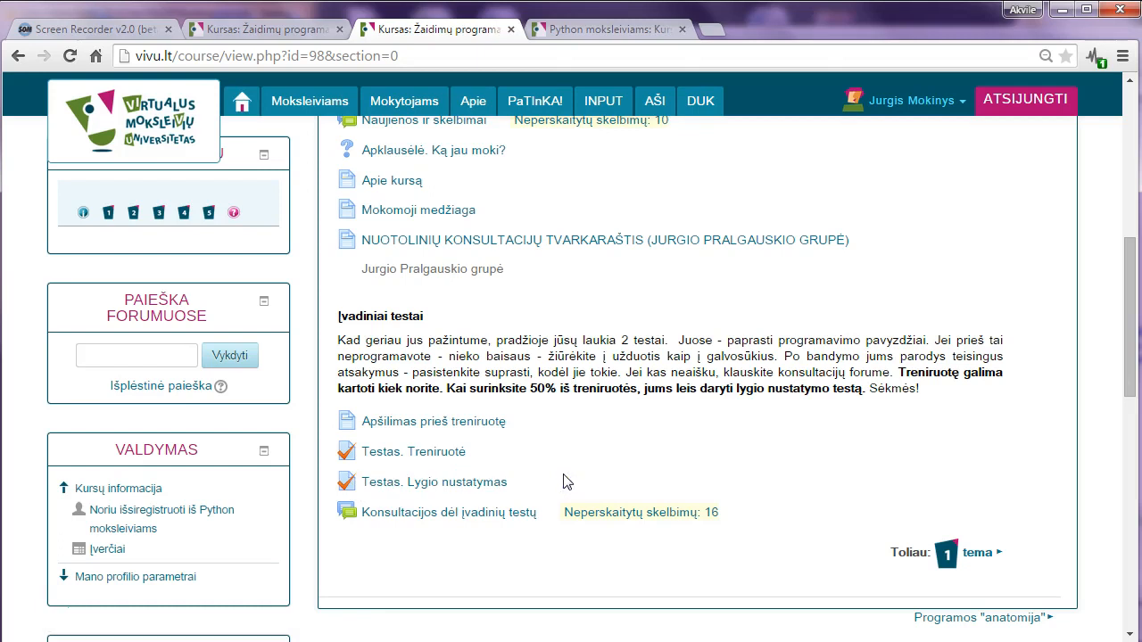
pyautogui.moveTo(541, 483)
pyautogui.mouseDown()
pyautogui.moveTo(355, 486)
pyautogui.moveTo(523, 486)
pyautogui.mouseUp()
pyautogui.scroll(4, 548, 486)
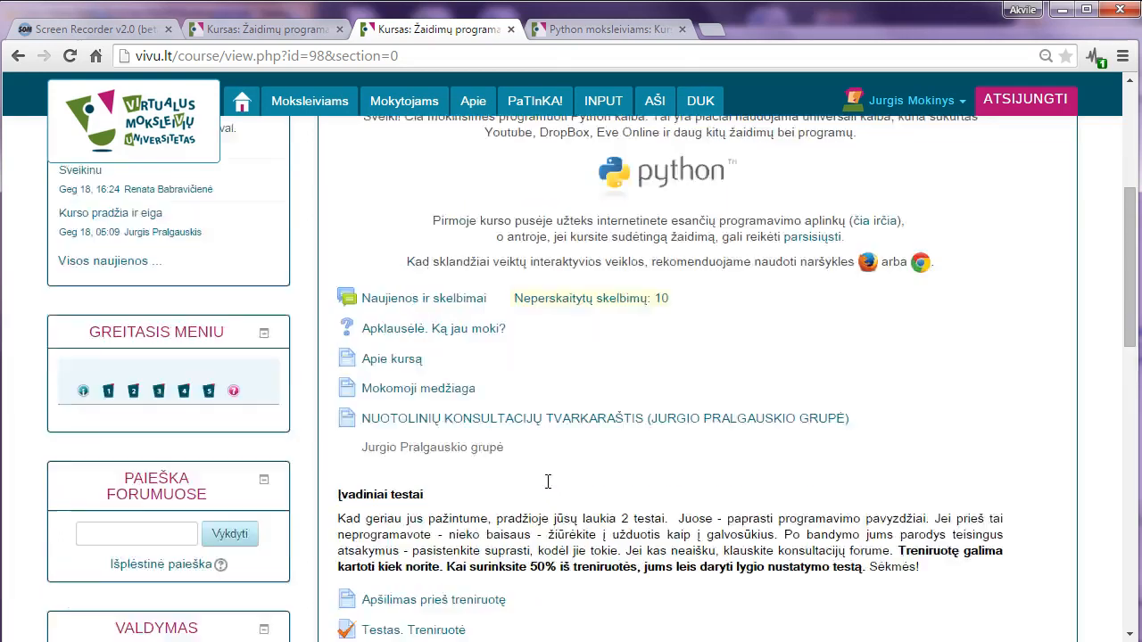
# - Open the course's topic 1, Programos "anatomija", and highlight its introductory text on the elements of an algorithm
pyautogui.scroll(-5, 548, 485)
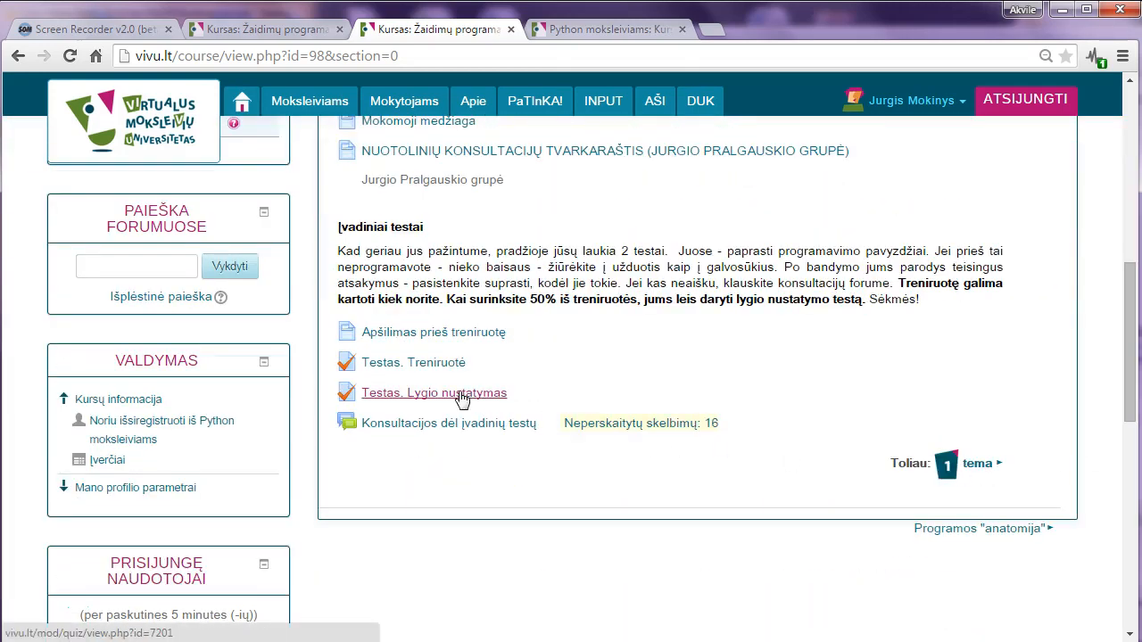
pyautogui.scroll(-5, 562, 444)
pyautogui.scroll(5, 574, 451)
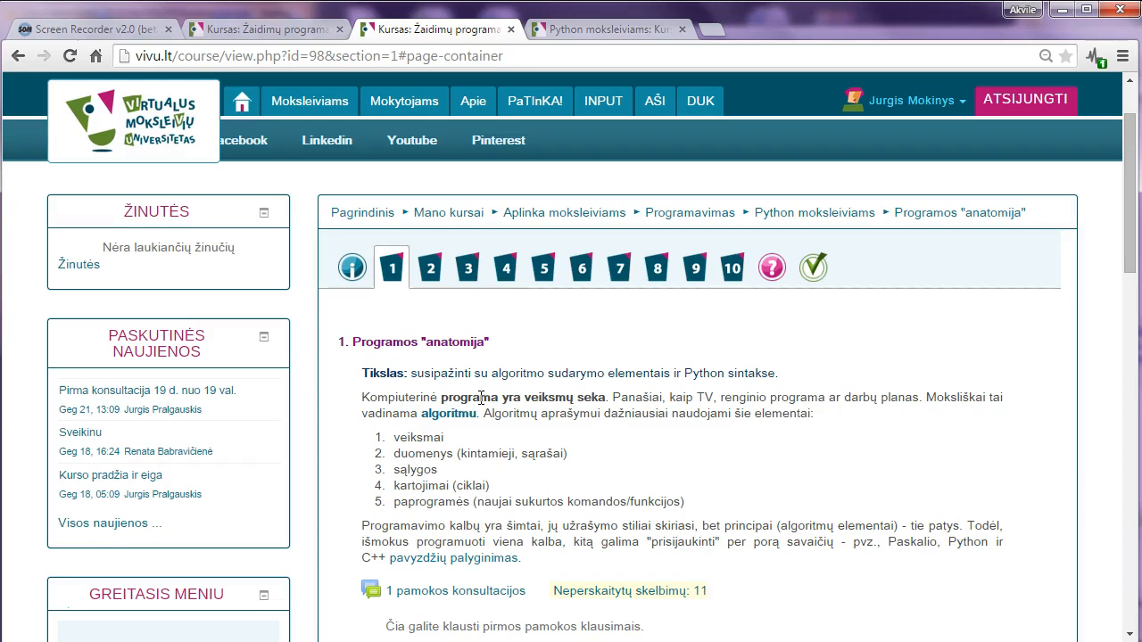
pyautogui.moveTo(360, 382); pyautogui.dragTo(613, 524)
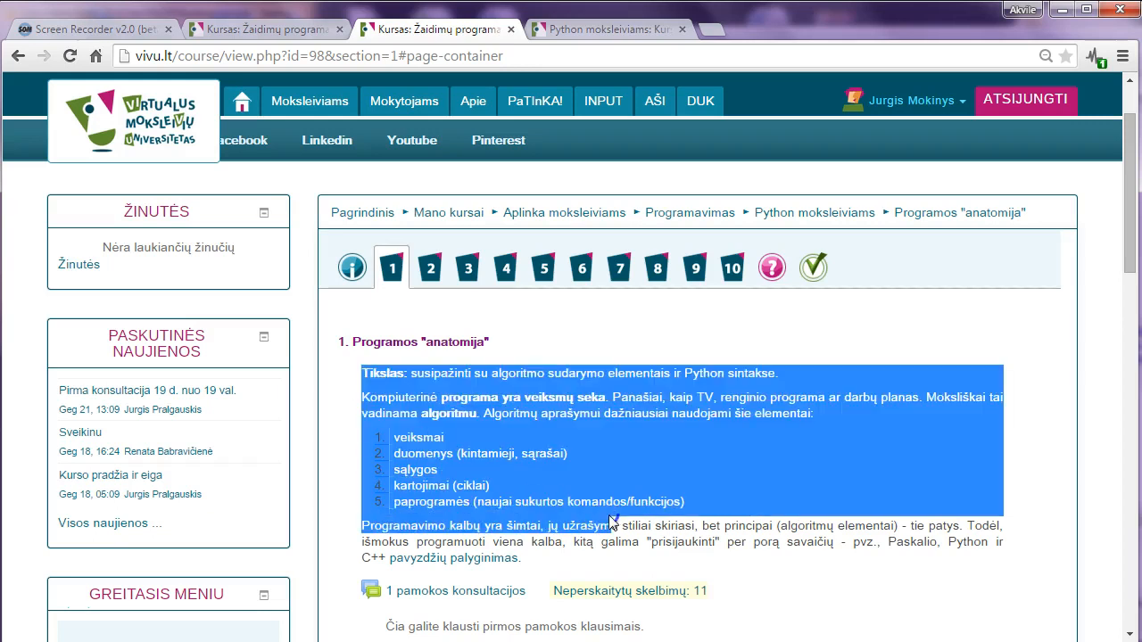
pyautogui.click(616, 523)
pyautogui.scroll(-2, 627, 518)
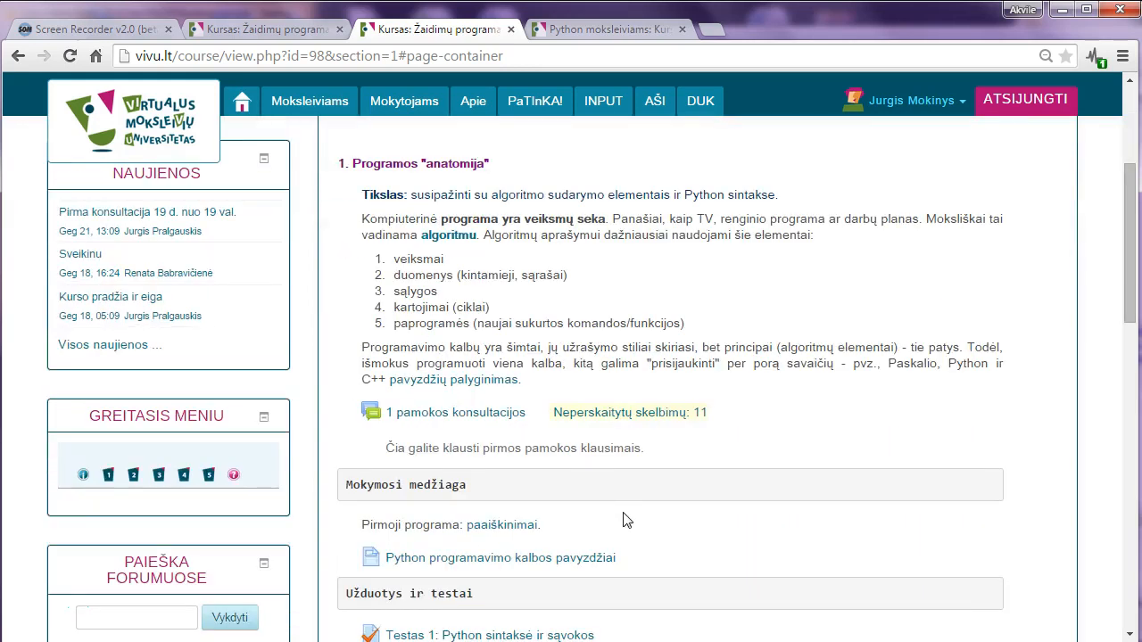
# - Open the first program's explanations ("paaiškinimai") from the learning material in a new tab and switch to that tab
pyautogui.middleClick(500, 526)
pyautogui.scroll(-1, 505, 517)
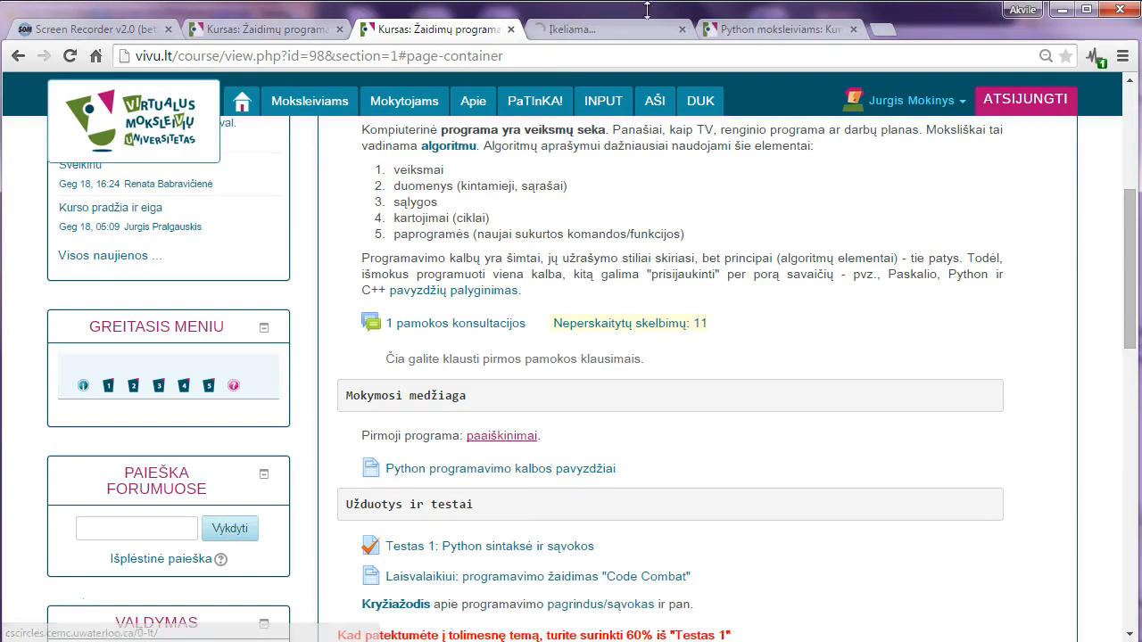
pyautogui.click(630, 31)
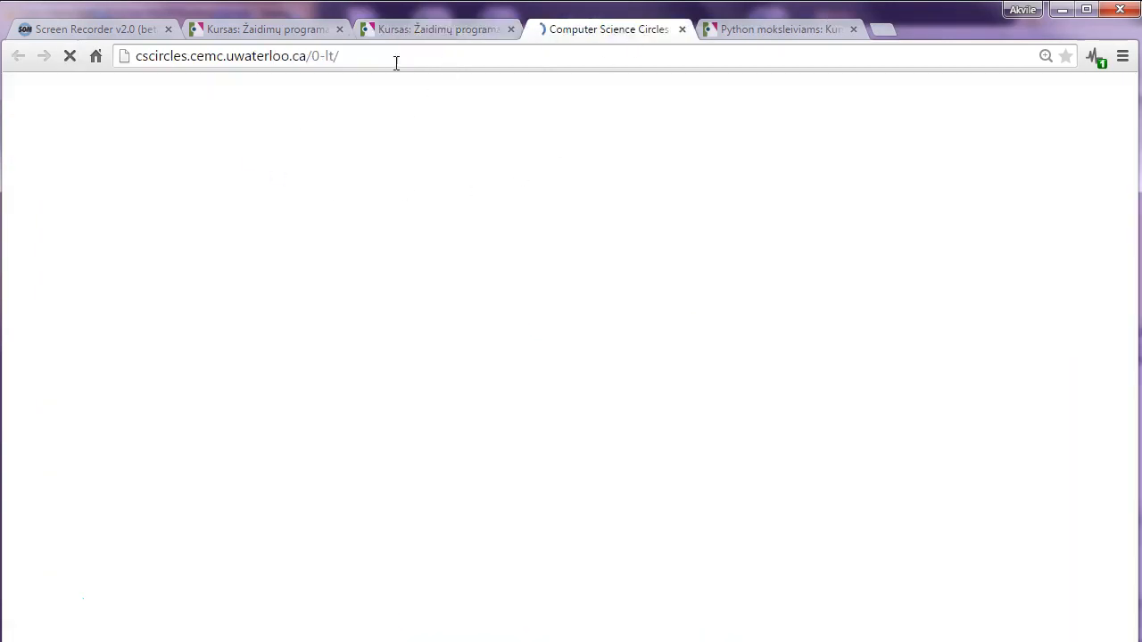
pyautogui.scroll(-4, 413, 270)
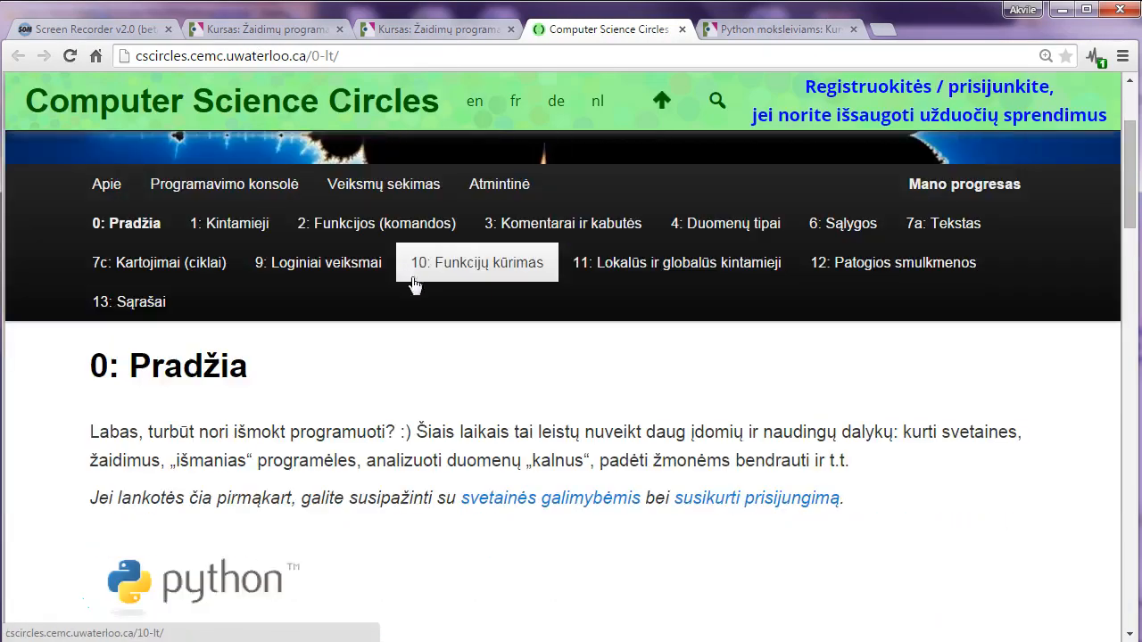
# - Reset the page zoom to its default and run the first Python example, print("Hello, World!")
pyautogui.hotkey('ctrl', '0')
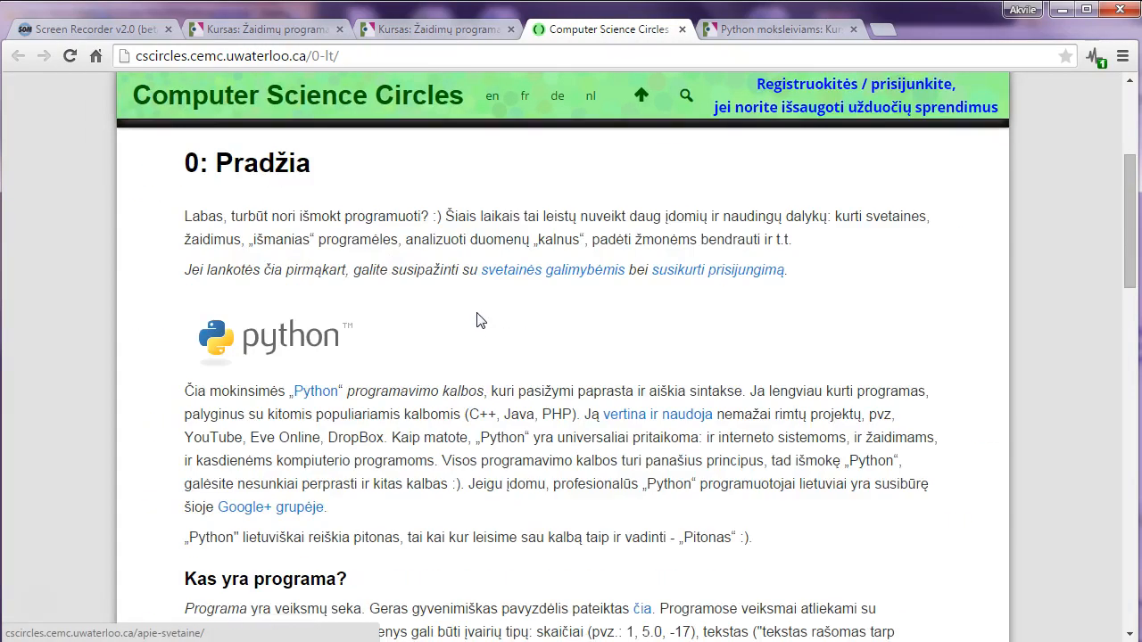
pyautogui.scroll(-4, 479, 324)
pyautogui.scroll(-2, 482, 324)
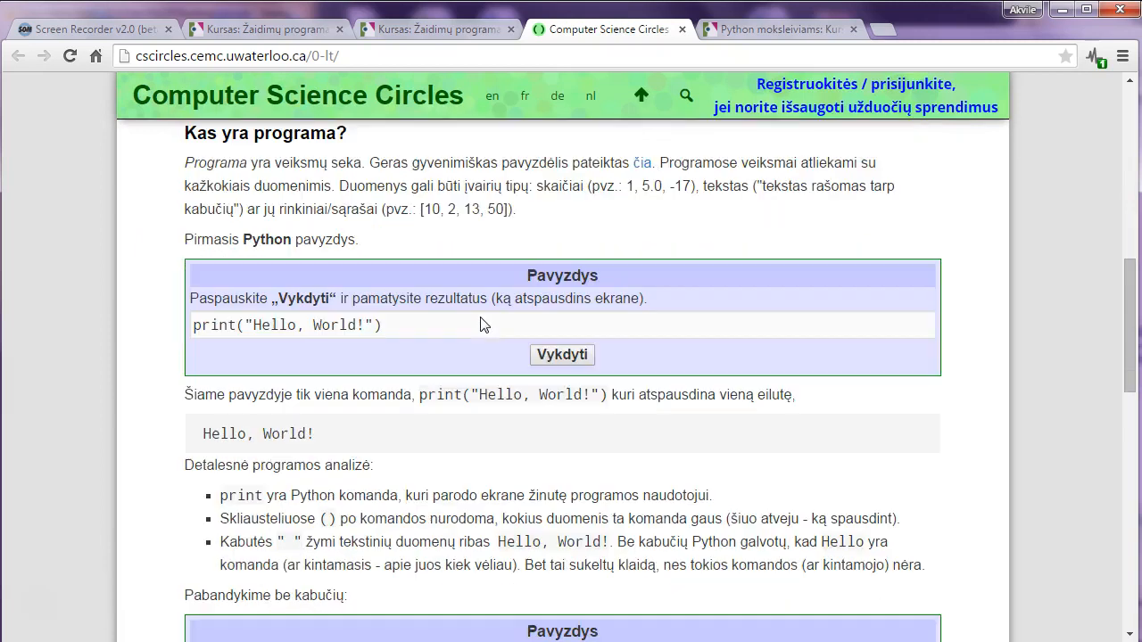
pyautogui.click(587, 359)
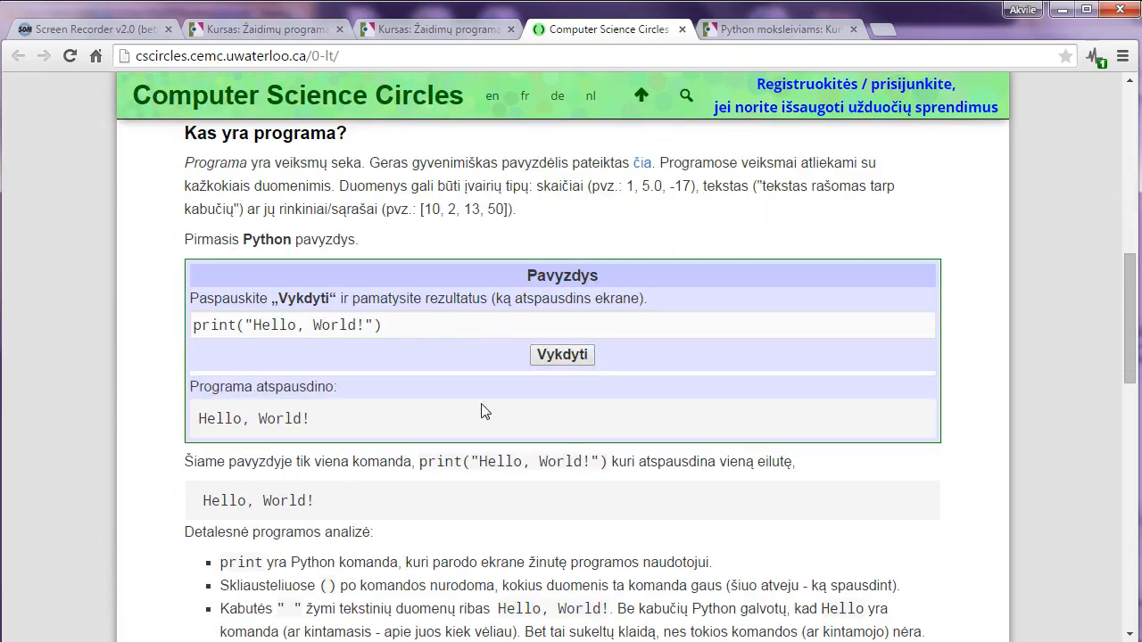
pyautogui.scroll(-1, 481, 389)
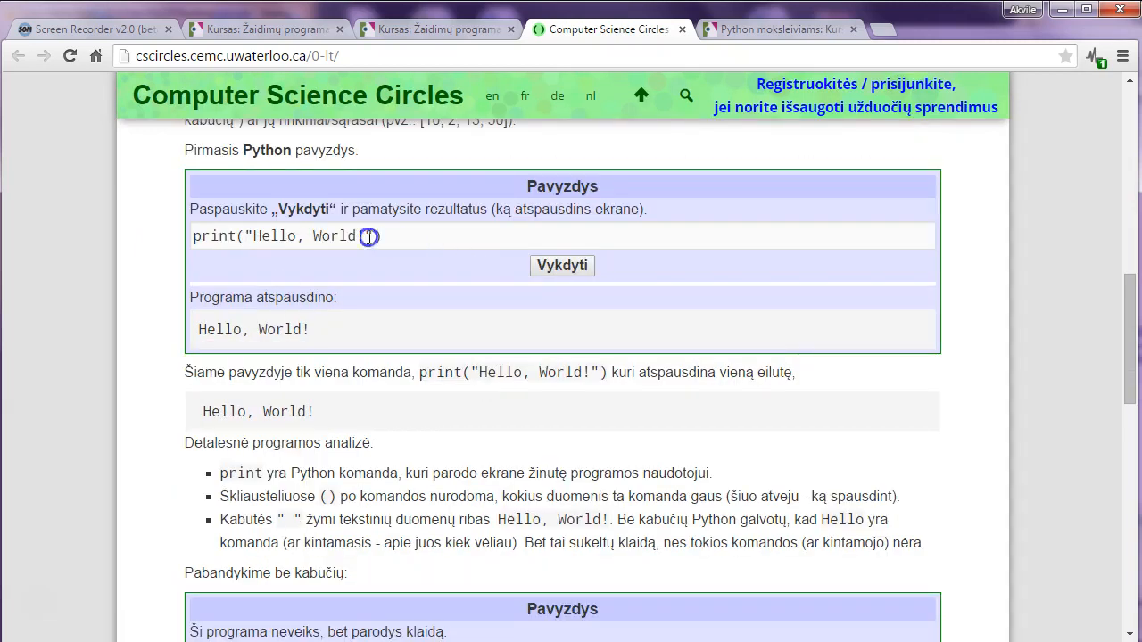
# - Highlight the print command in the first Python example and the output text it printed
pyautogui.moveTo(369, 237); pyautogui.dragTo(196, 237)
pyautogui.moveTo(310, 330); pyautogui.dragTo(188, 329)
pyautogui.scroll(-1, 492, 393)
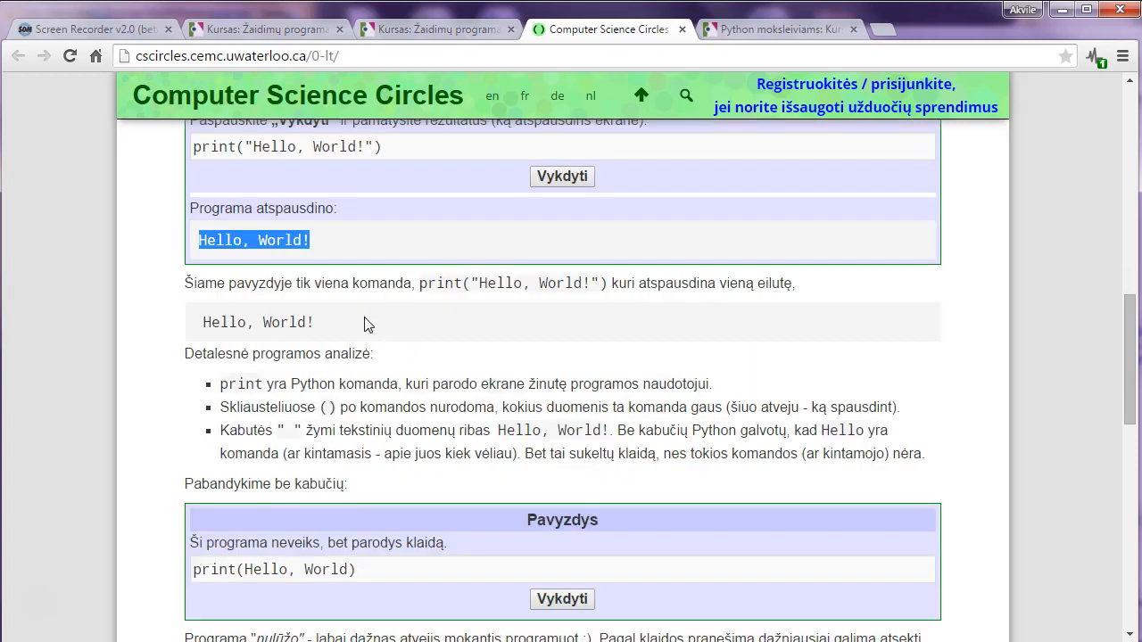
# - Look through the faulty example without quotes and the "Labas" exercise, highlighting the required output "Labas pasauli!"
pyautogui.scroll(-3, 632, 407)
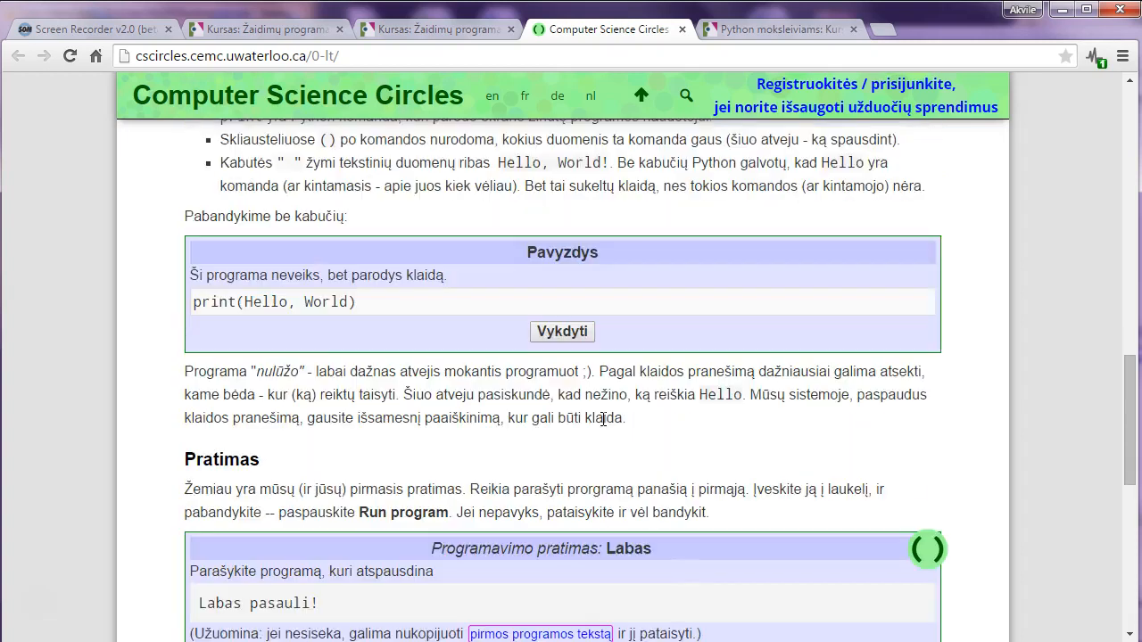
pyautogui.scroll(-4, 588, 415)
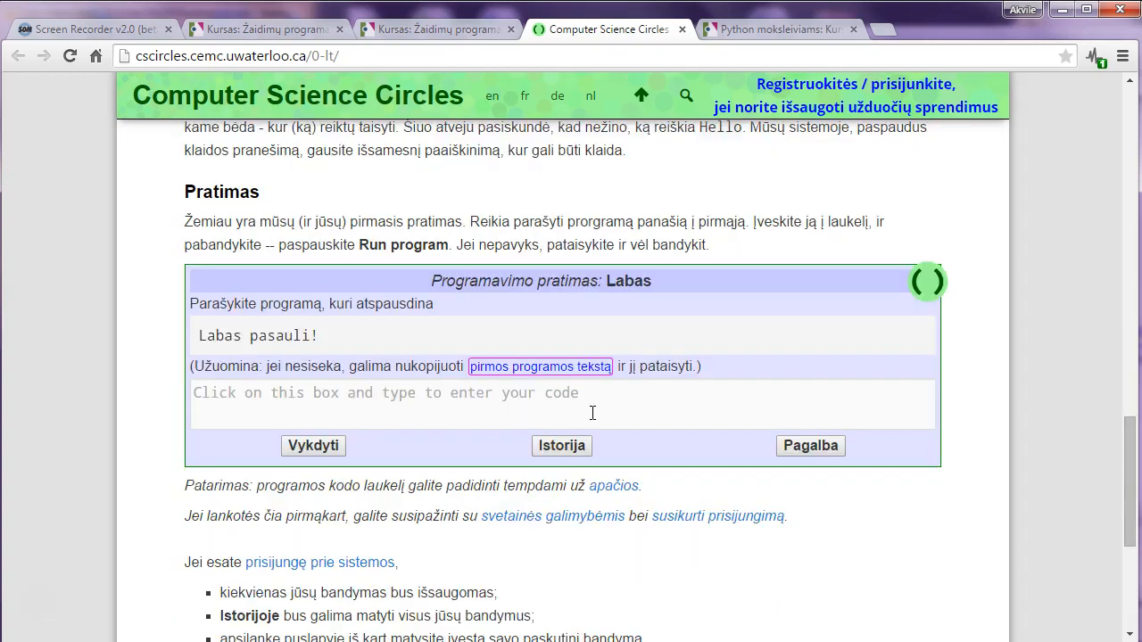
pyautogui.scroll(3, 591, 417)
pyautogui.moveTo(337, 515); pyautogui.dragTo(196, 511)
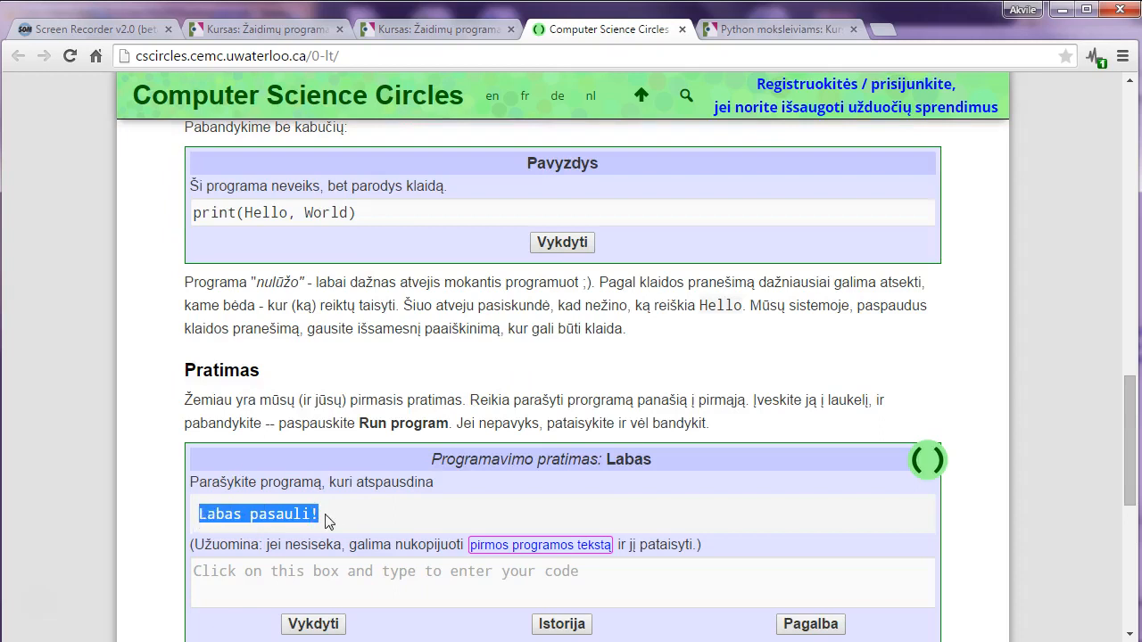
pyautogui.moveTo(314, 516); pyautogui.dragTo(286, 517)
pyautogui.scroll(-6, 477, 368)
pyautogui.scroll(5, 478, 366)
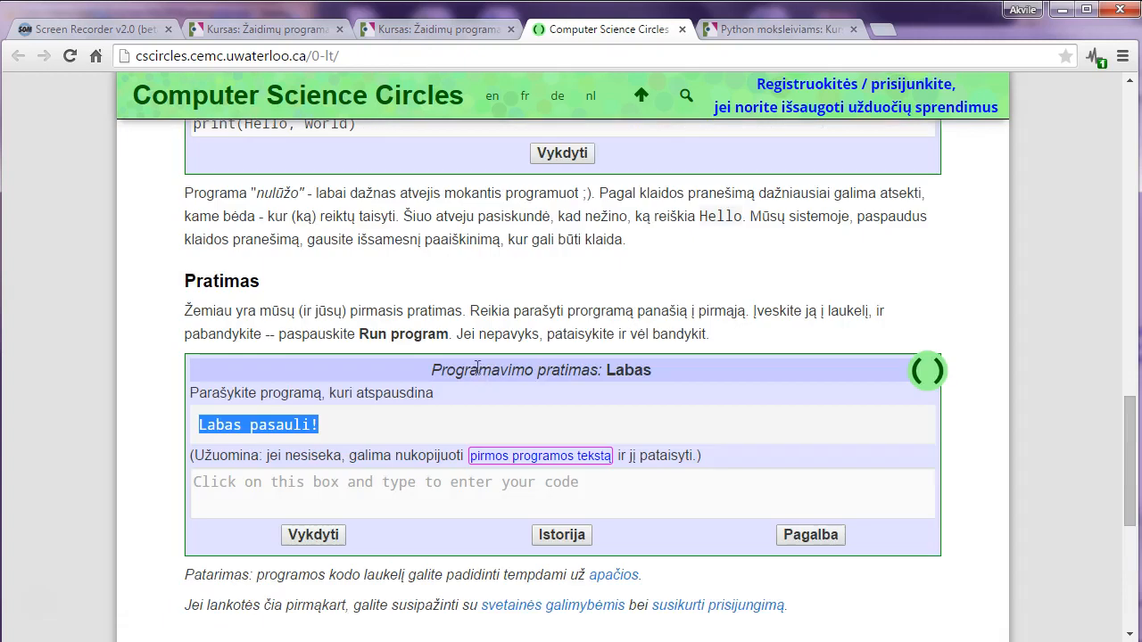
# - Return to topic 1 of the course, highlight the vivu.lt site address, and open "Python programavimo kalbos pavyzdžiai"
pyautogui.click(459, 28)
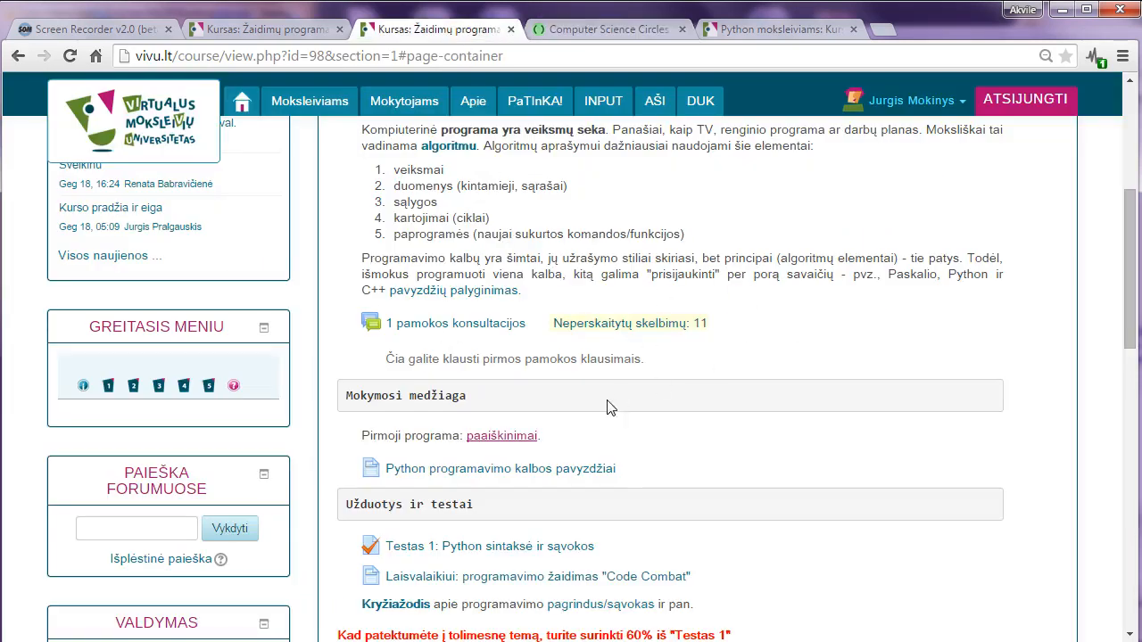
pyautogui.scroll(-2, 630, 456)
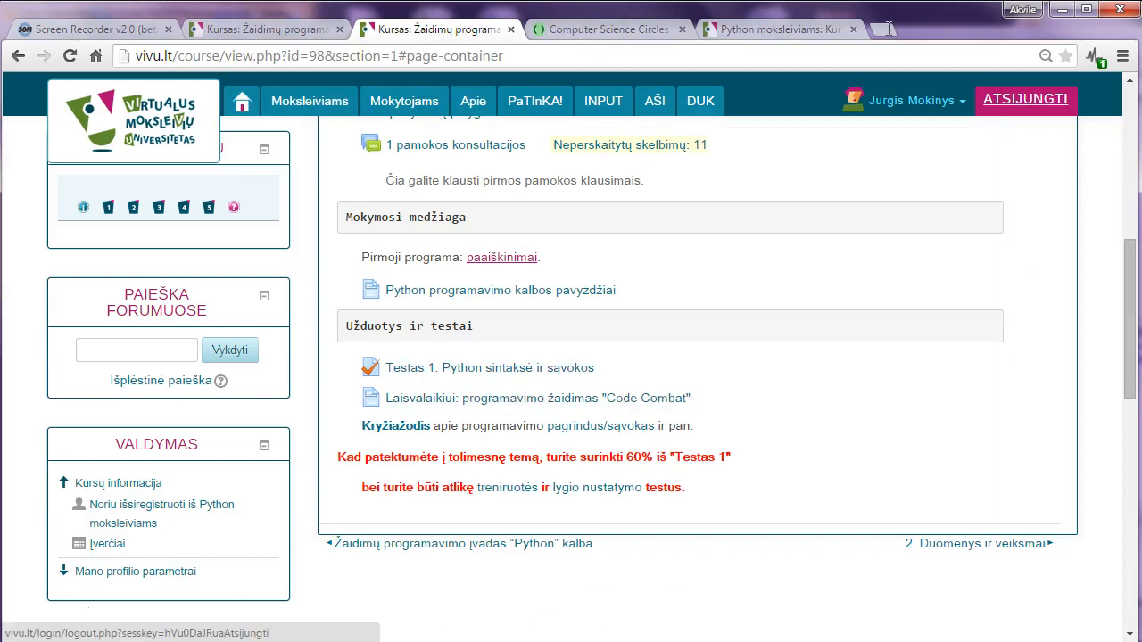
pyautogui.moveTo(178, 57); pyautogui.dragTo(120, 58)
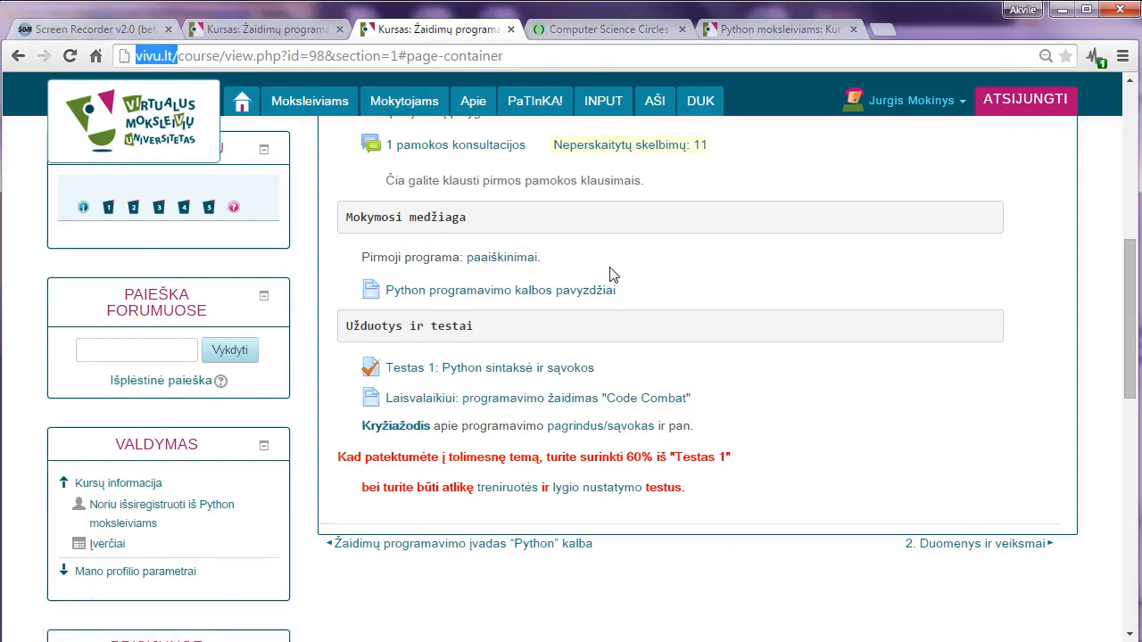
pyautogui.click(519, 298)
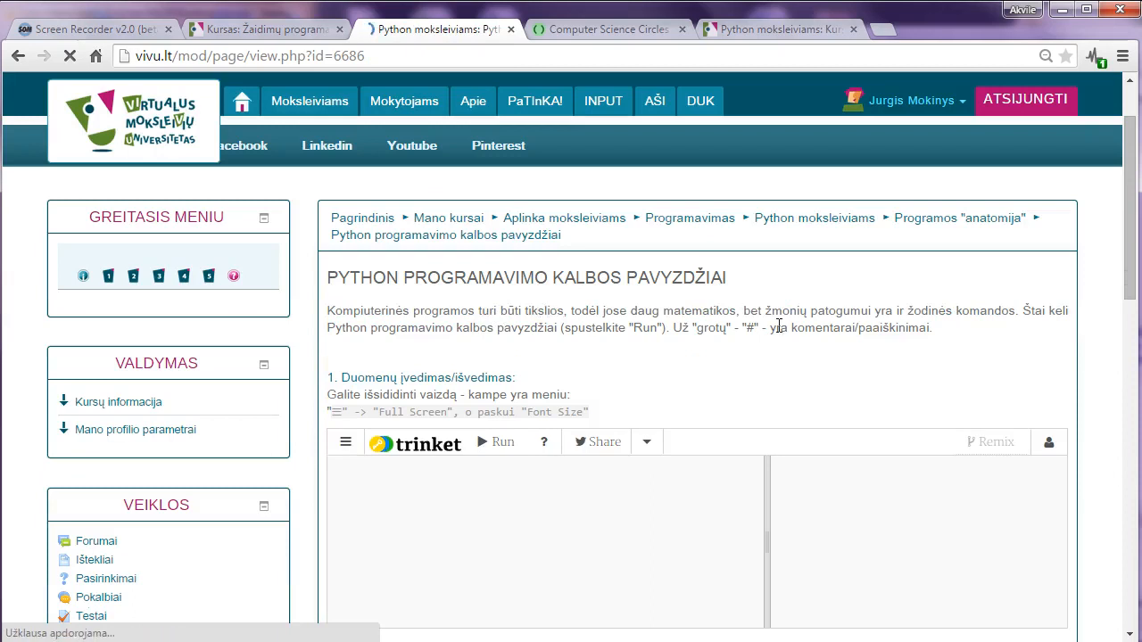
# - Examine the Python examples page, from data input/output through conditions and loops to creating functions, and return to the first code example
pyautogui.scroll(-3, 826, 328)
pyautogui.scroll(1, 820, 328)
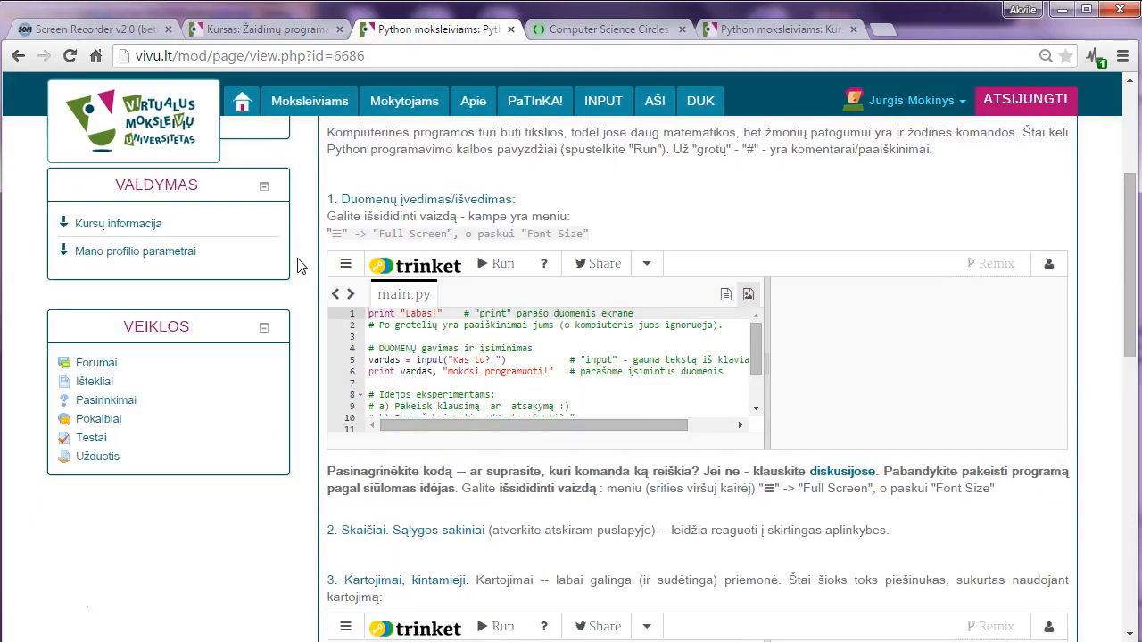
pyautogui.scroll(-4, 496, 322)
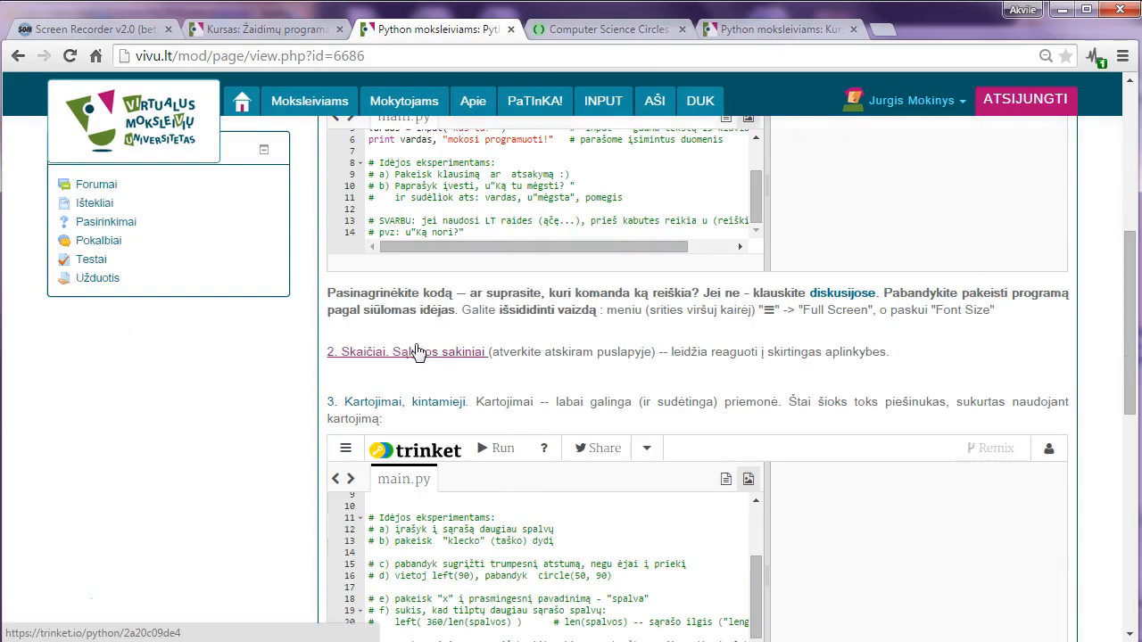
pyautogui.scroll(-2, 417, 366)
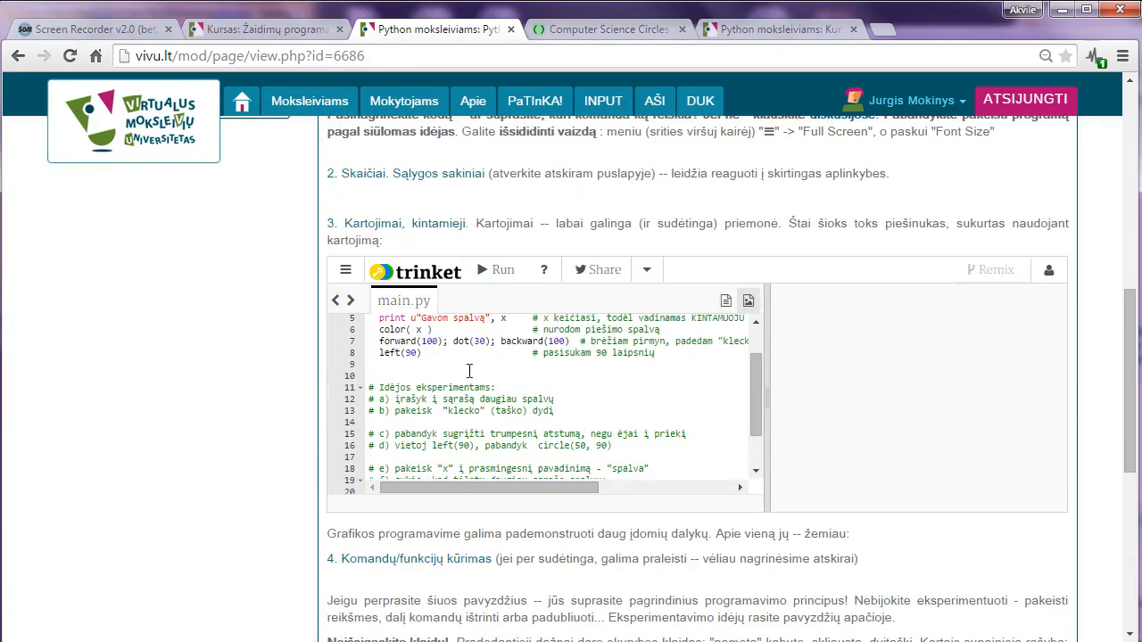
pyautogui.scroll(-1, 466, 533)
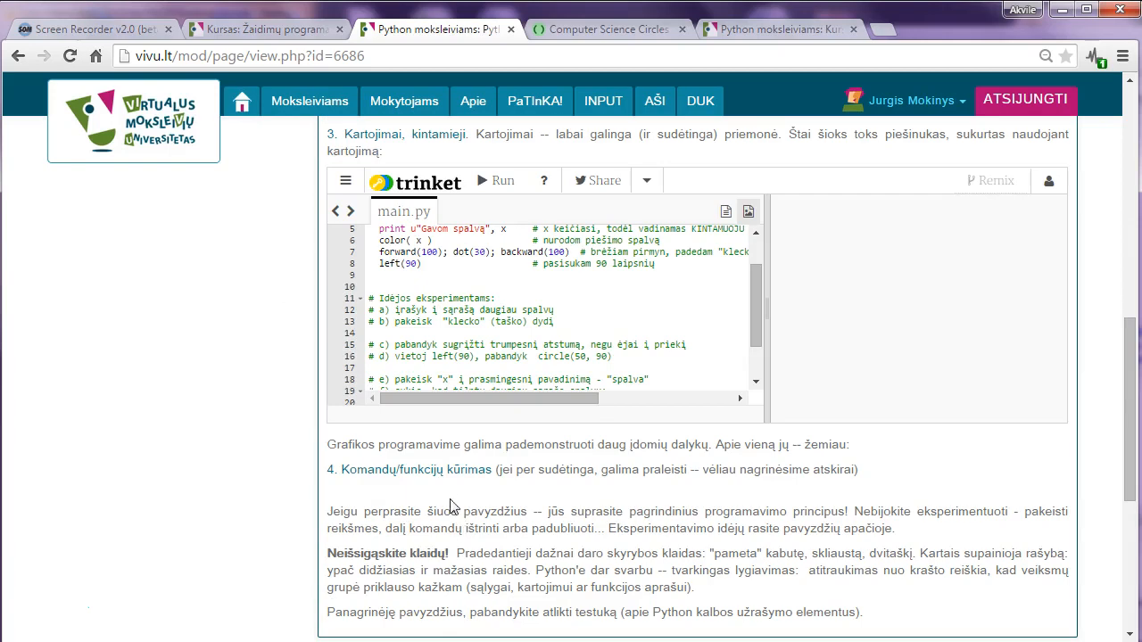
pyautogui.scroll(2, 733, 383)
pyautogui.scroll(2, 832, 413)
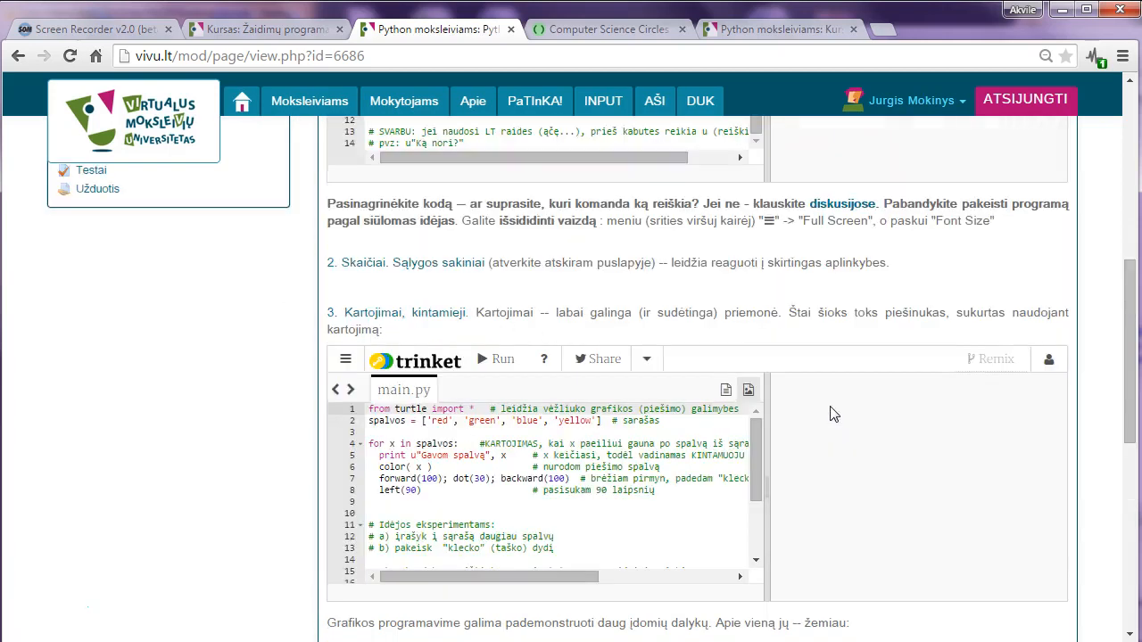
pyautogui.scroll(4, 796, 409)
pyautogui.click(526, 428)
pyautogui.scroll(2, 526, 433)
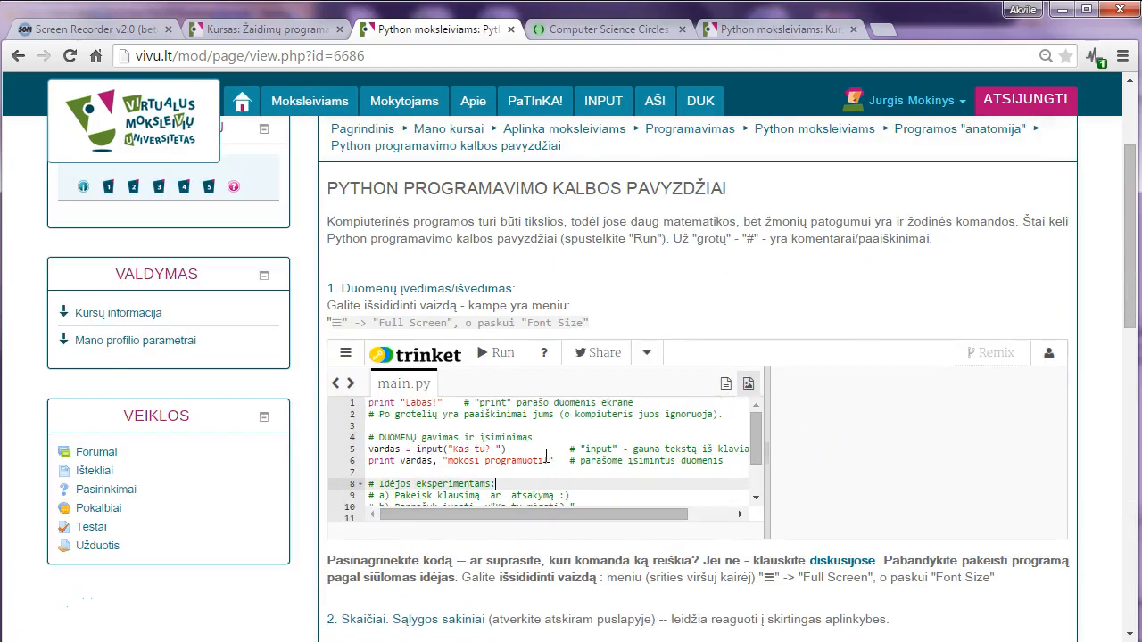
pyautogui.scroll(1, 860, 417)
pyautogui.scroll(-2, 861, 418)
pyautogui.scroll(-2, 798, 449)
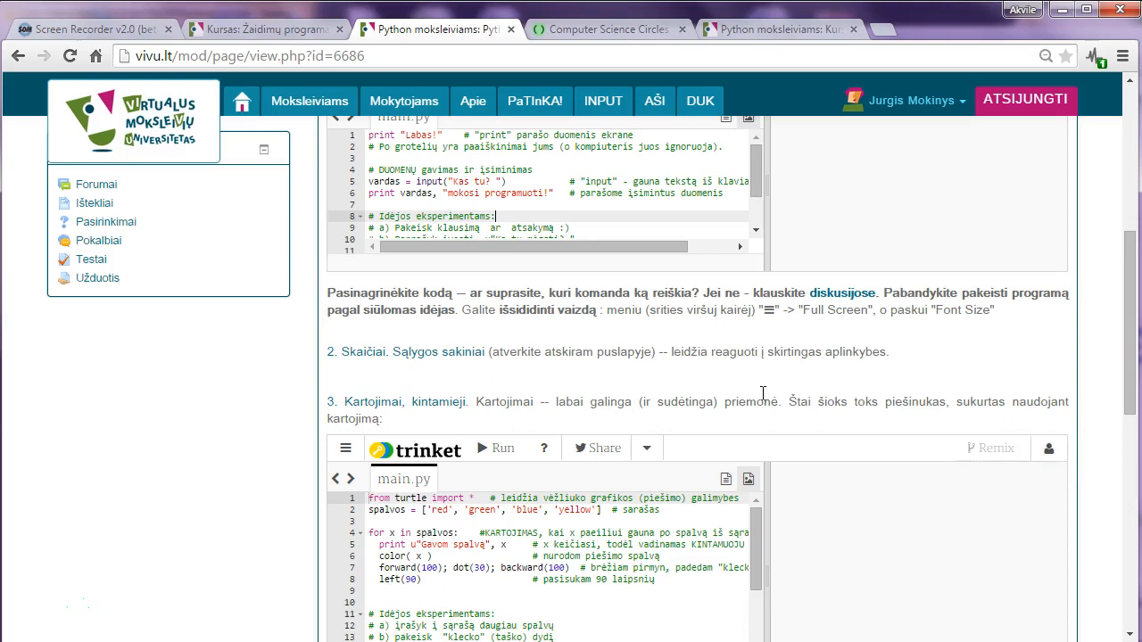
pyautogui.scroll(2, 765, 380)
pyautogui.moveTo(756, 360); pyautogui.dragTo(754, 331)
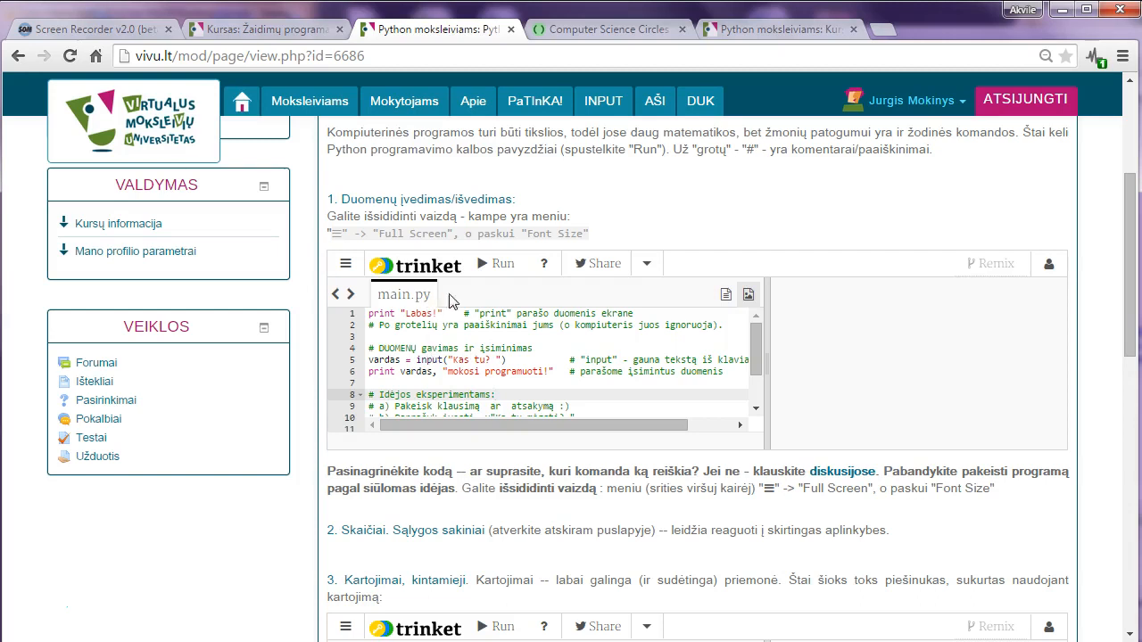
# - Run the first data input/output example and answer its "Kas tu?" question with a first name
pyautogui.click(496, 263)
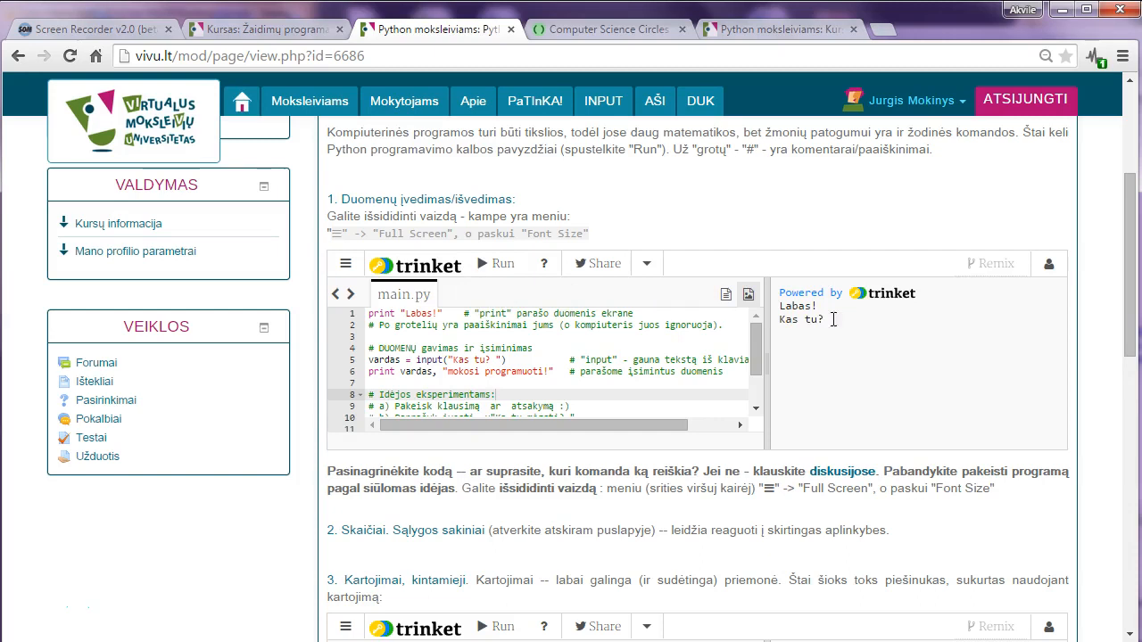
pyautogui.write('Jurgis')
pyautogui.press('Return')
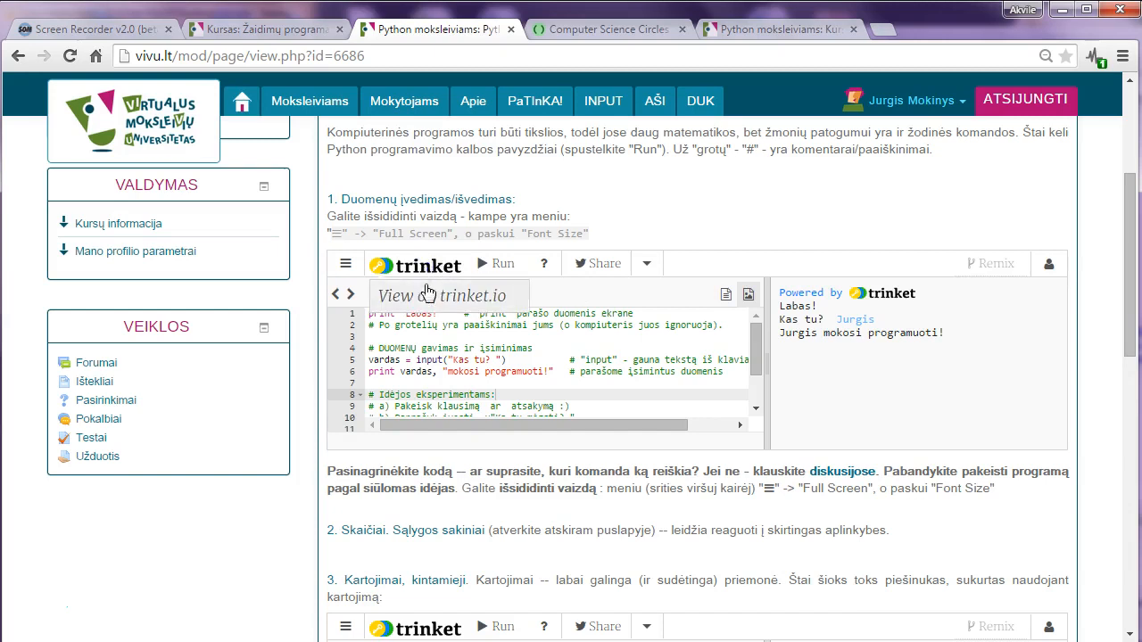
# - Open the first data input/output example on its own trinket.io page
pyautogui.click(428, 300)
pyautogui.click(984, 56)
pyautogui.click(767, 129)
pyautogui.click(919, 189)
pyautogui.click(428, 296)
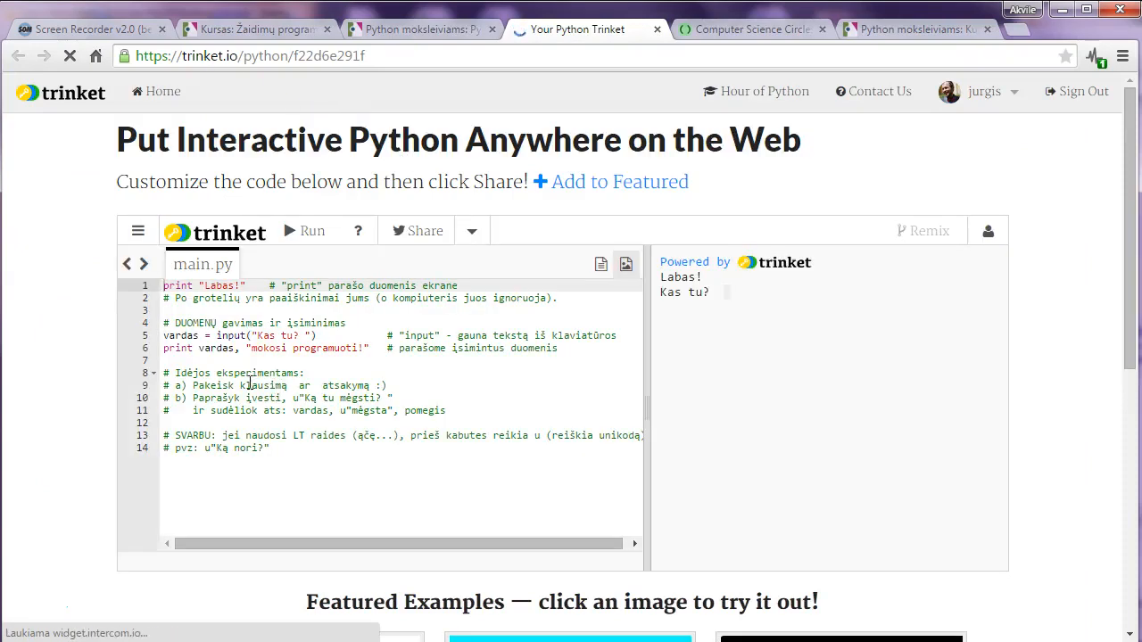
# - Point out the experiment ideas ("Idėjos eksperimentams") in the comments of the trinket.io program
pyautogui.moveTo(224, 376); pyautogui.dragTo(247, 436)
pyautogui.click(355, 462)
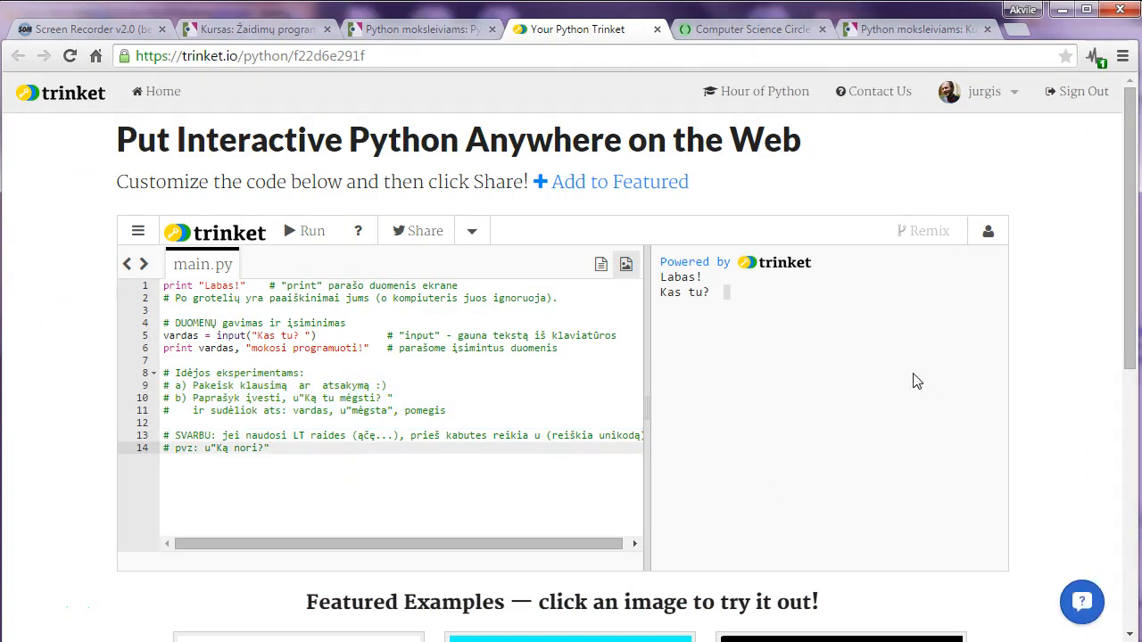
pyautogui.click(247, 422)
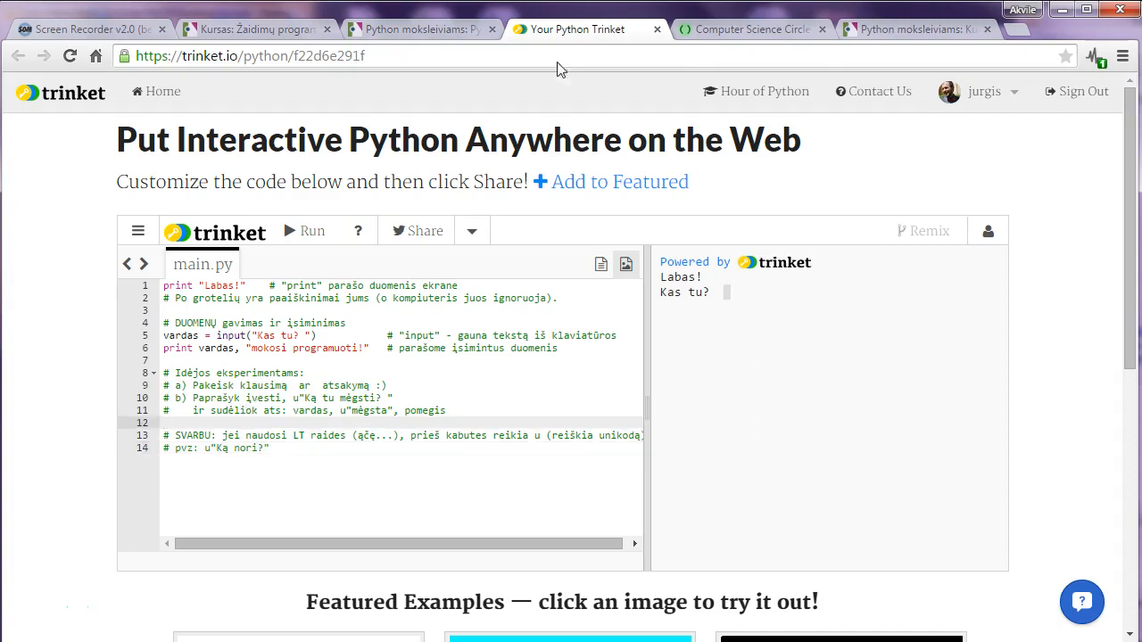
# - Switch back to the course's Python examples page, skim its remaining examples, and return to the topic 1 page
pyautogui.click(437, 31)
pyautogui.scroll(-15, 375, 443)
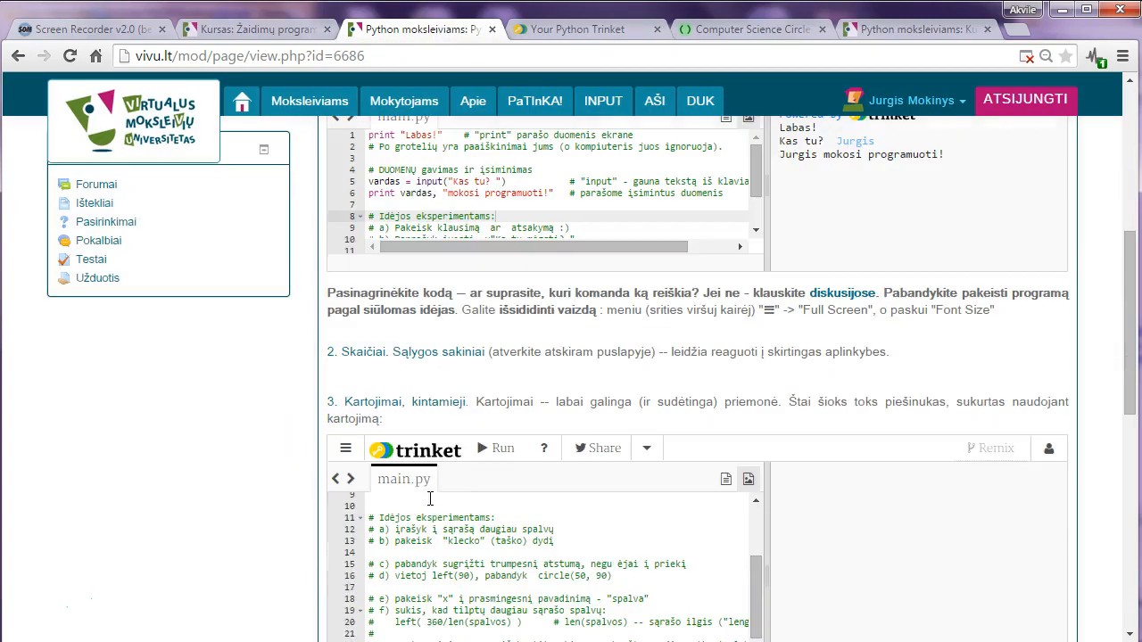
pyautogui.scroll(15, 721, 419)
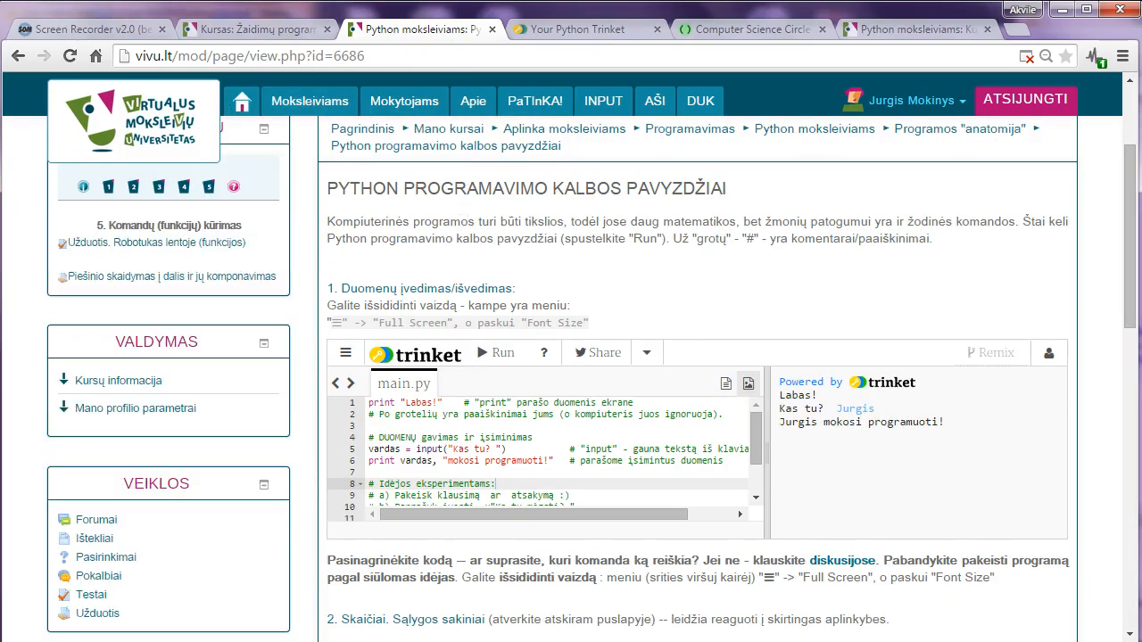
pyautogui.click(17, 57)
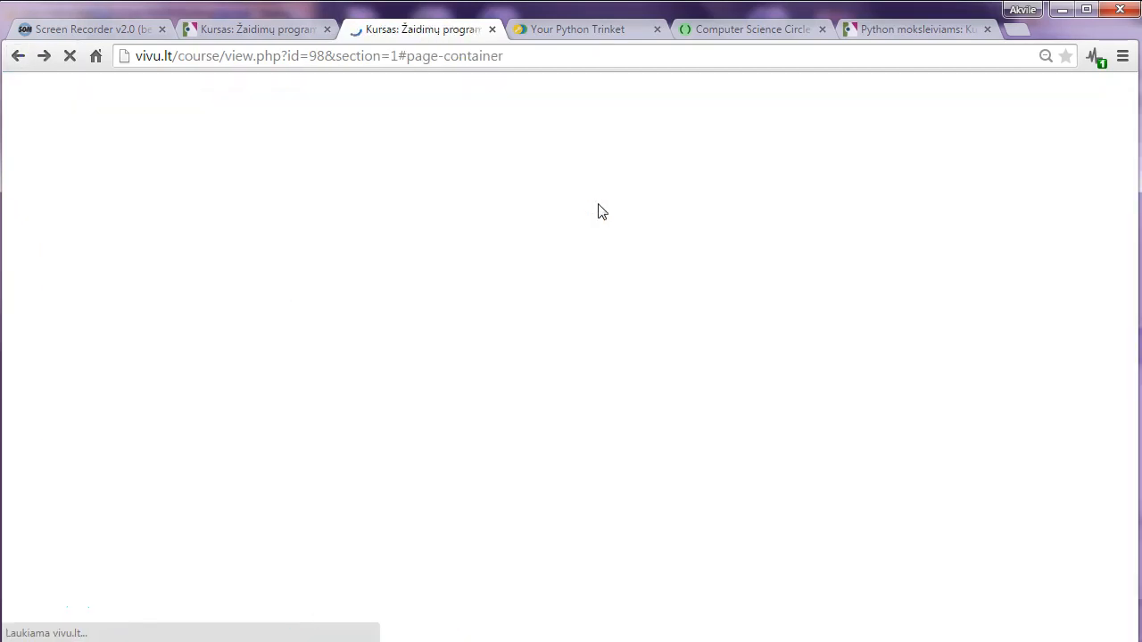
# - Review topic 1's tasks and tests, highlighting "Testas 1: Python sintaksė ir sąvokos" and the requirements for reaching the next topic
pyautogui.scroll(6, 441, 232)
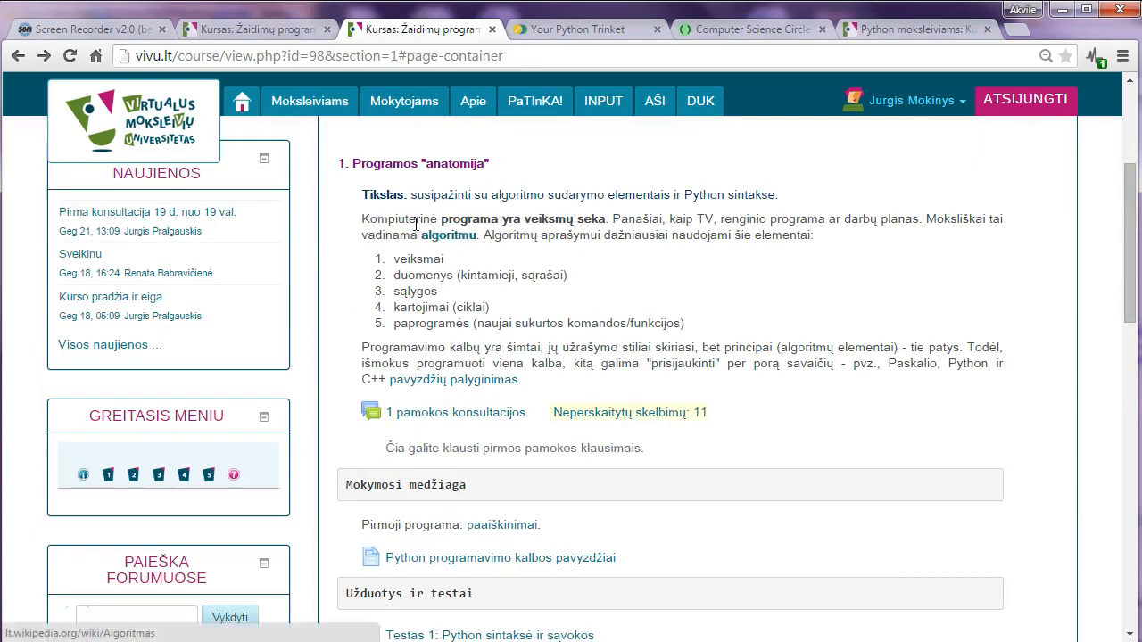
pyautogui.scroll(-6, 397, 392)
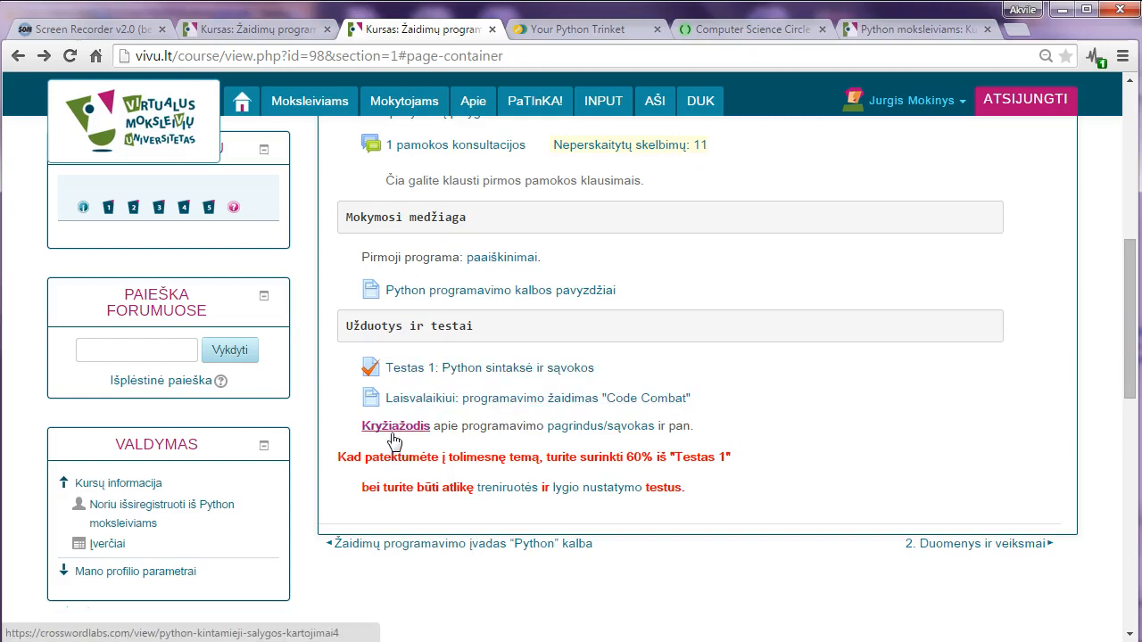
pyautogui.moveTo(419, 459); pyautogui.dragTo(661, 459)
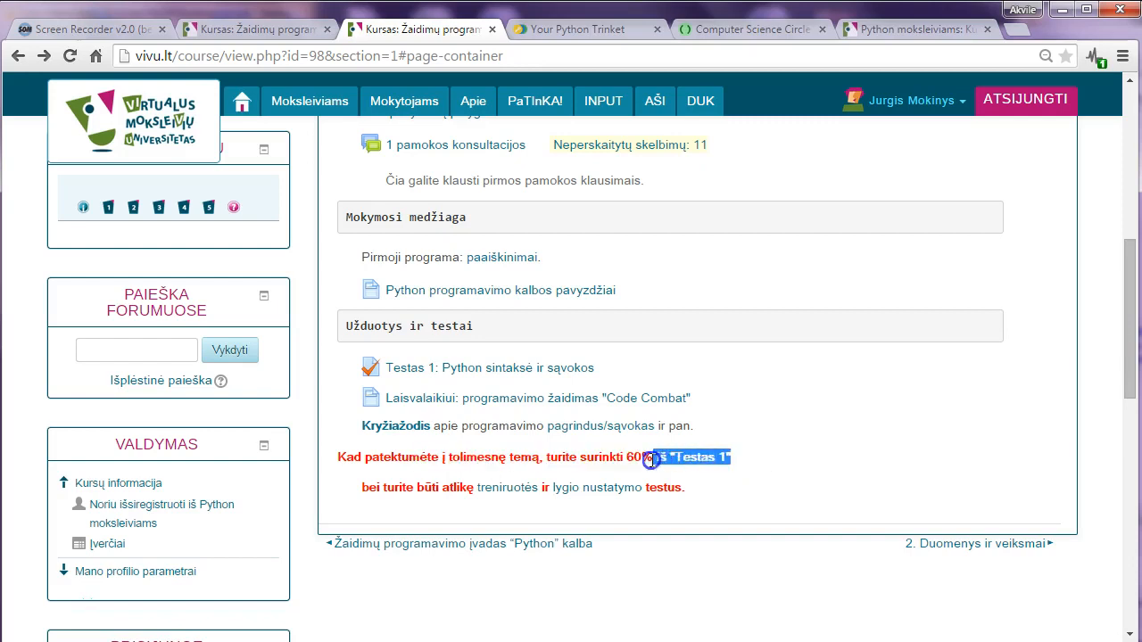
pyautogui.click(618, 376)
pyautogui.moveTo(618, 375); pyautogui.dragTo(646, 379)
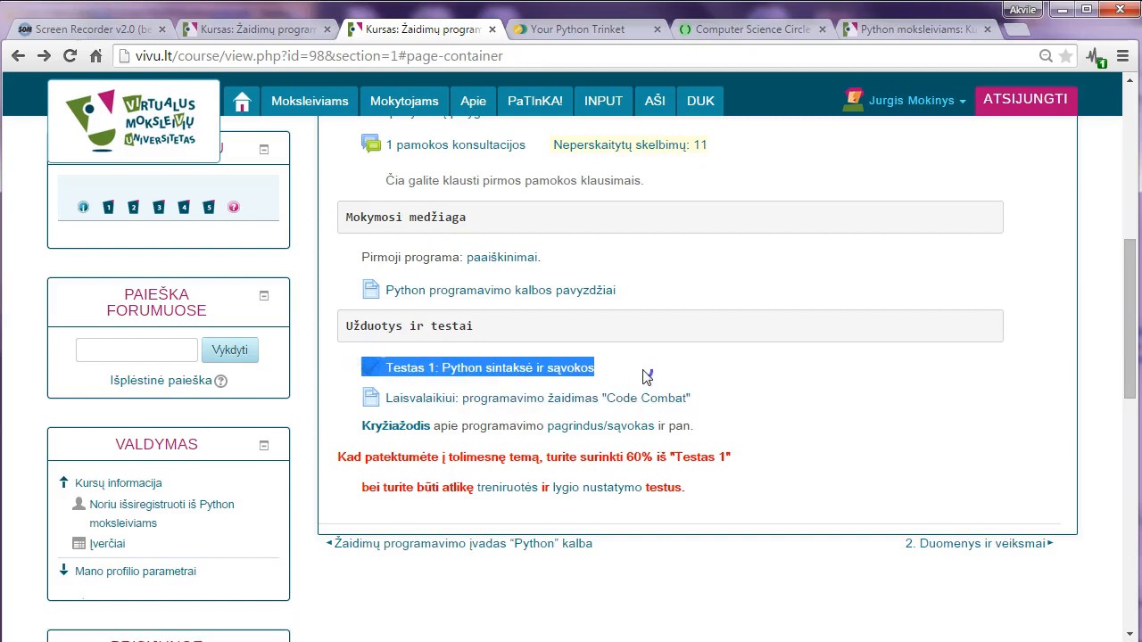
pyautogui.click(646, 375)
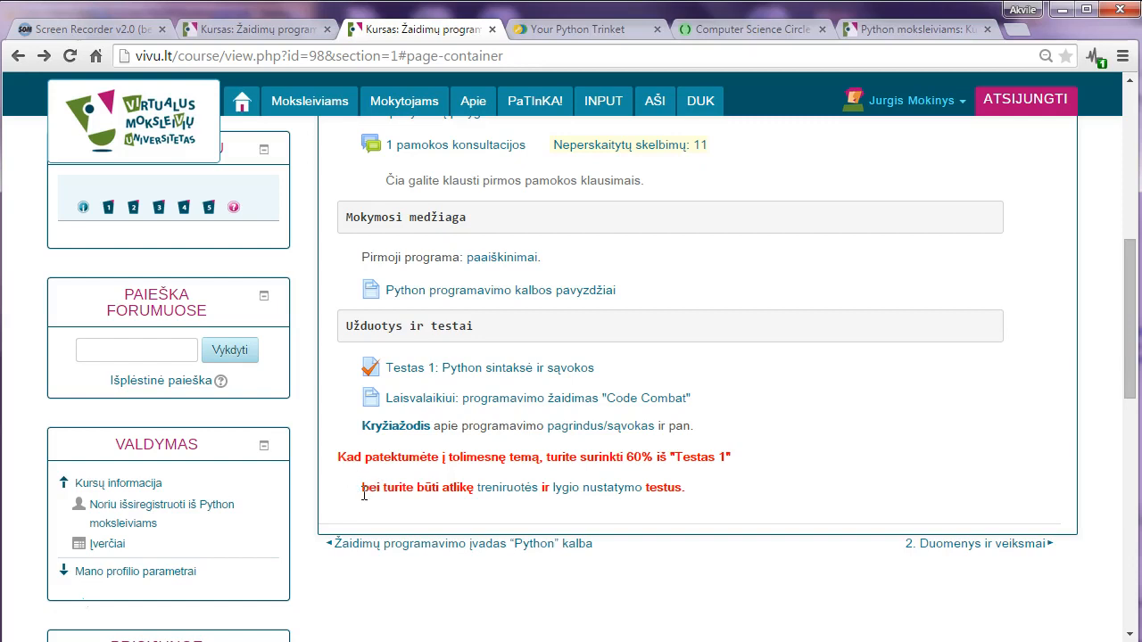
pyautogui.moveTo(363, 487); pyautogui.dragTo(758, 493)
pyautogui.click(758, 493)
# - Open topic 2, "Duomenys ir veiksmai", and highlight its headings "Mokymosi medžiaga" and "Užduotys ir testai"
pyautogui.scroll(10, 856, 522)
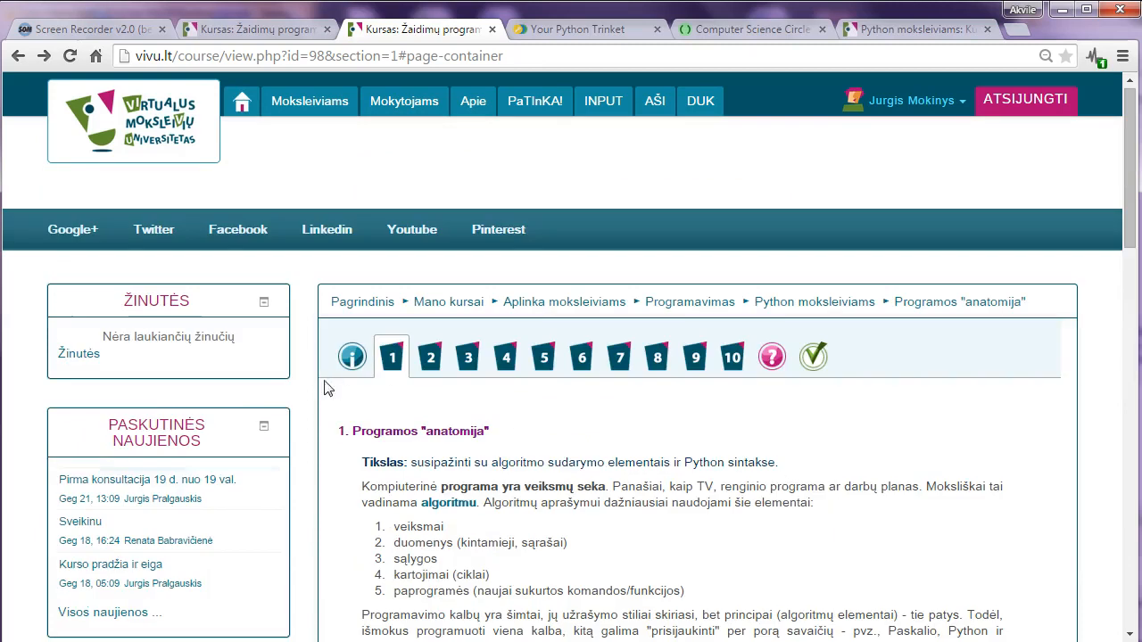
pyautogui.click(427, 360)
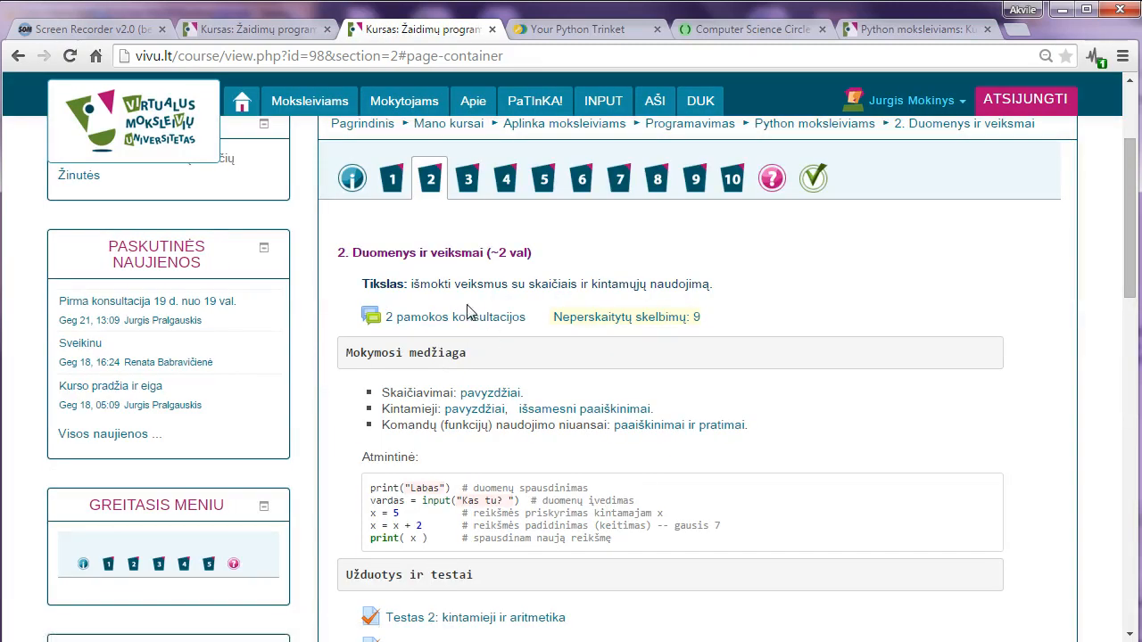
pyautogui.scroll(-1, 480, 280)
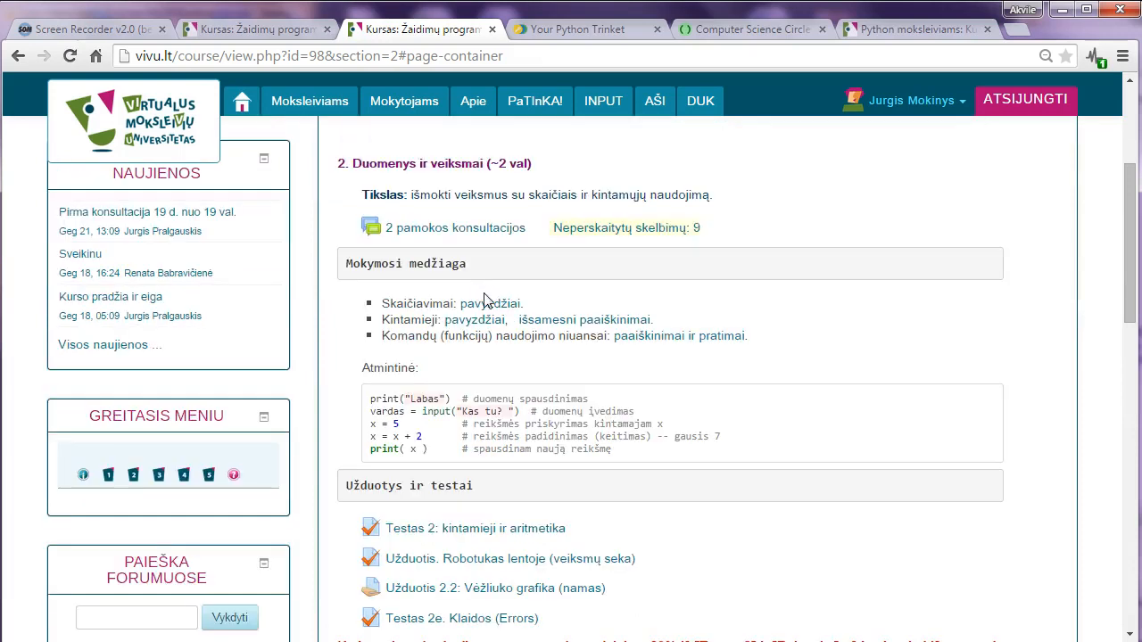
pyautogui.moveTo(348, 263); pyautogui.dragTo(511, 272)
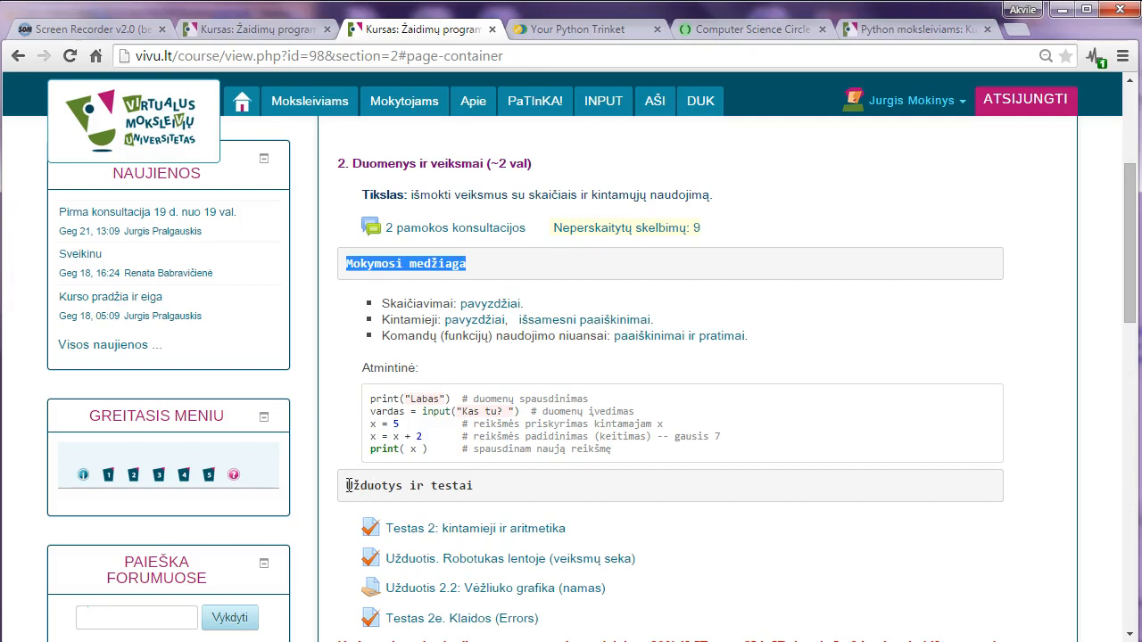
pyautogui.moveTo(348, 486); pyautogui.dragTo(506, 492)
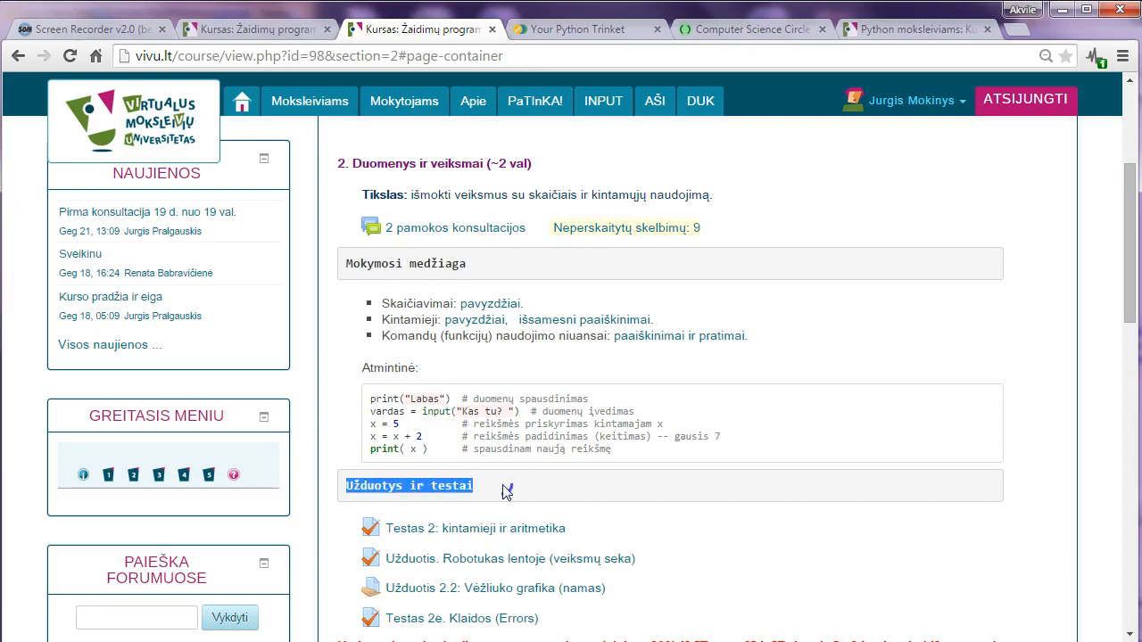
# - Open topic 2's "2 pamokos konsultacijos" forum, look through its discussion list, and return to the topic 2 page
pyautogui.click(453, 230)
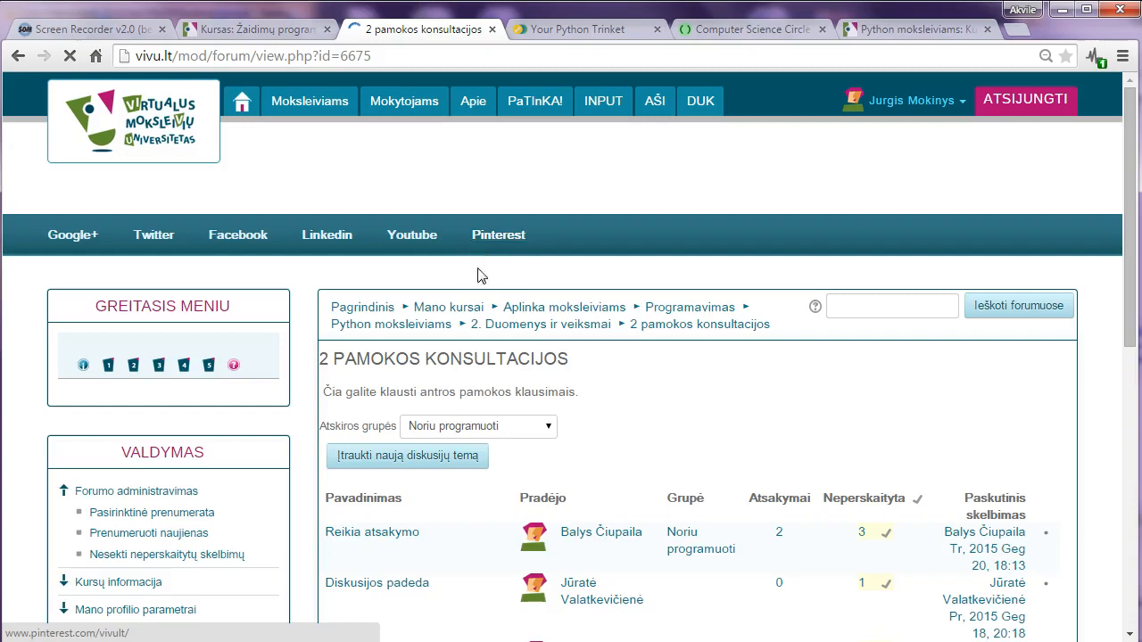
pyautogui.scroll(-3, 490, 339)
pyautogui.scroll(-1, 501, 346)
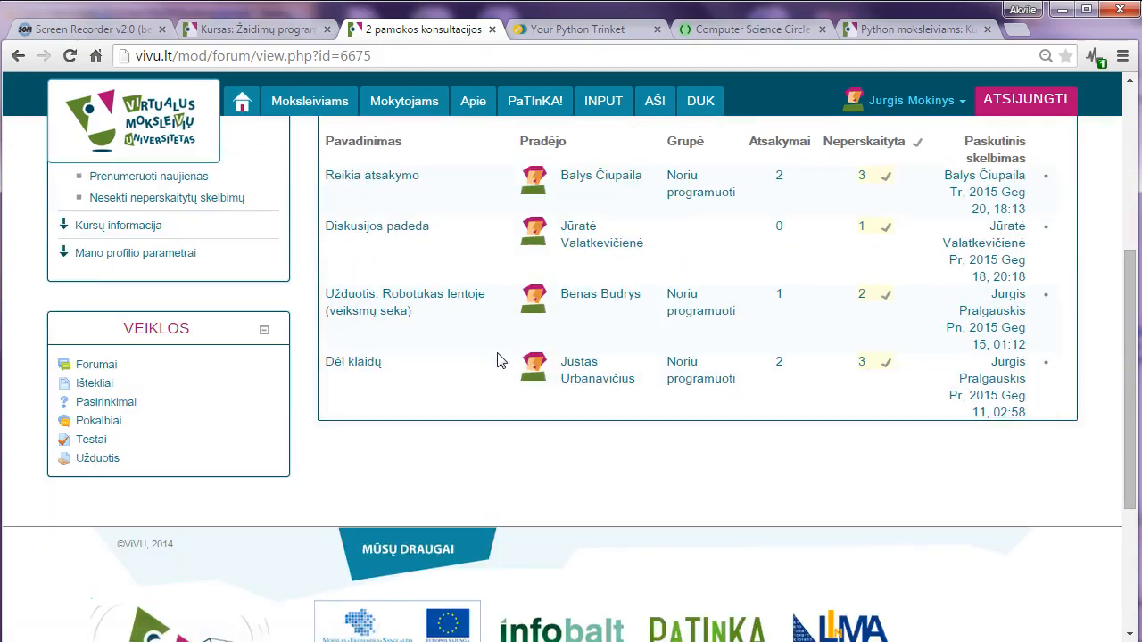
pyautogui.scroll(1, 498, 360)
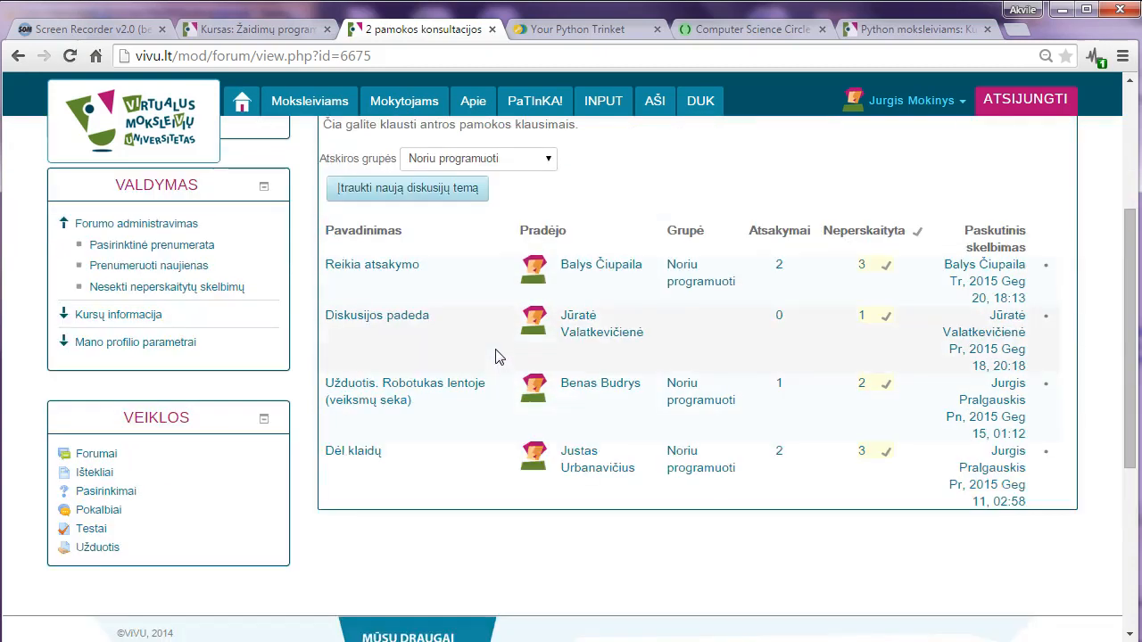
pyautogui.scroll(1, 497, 356)
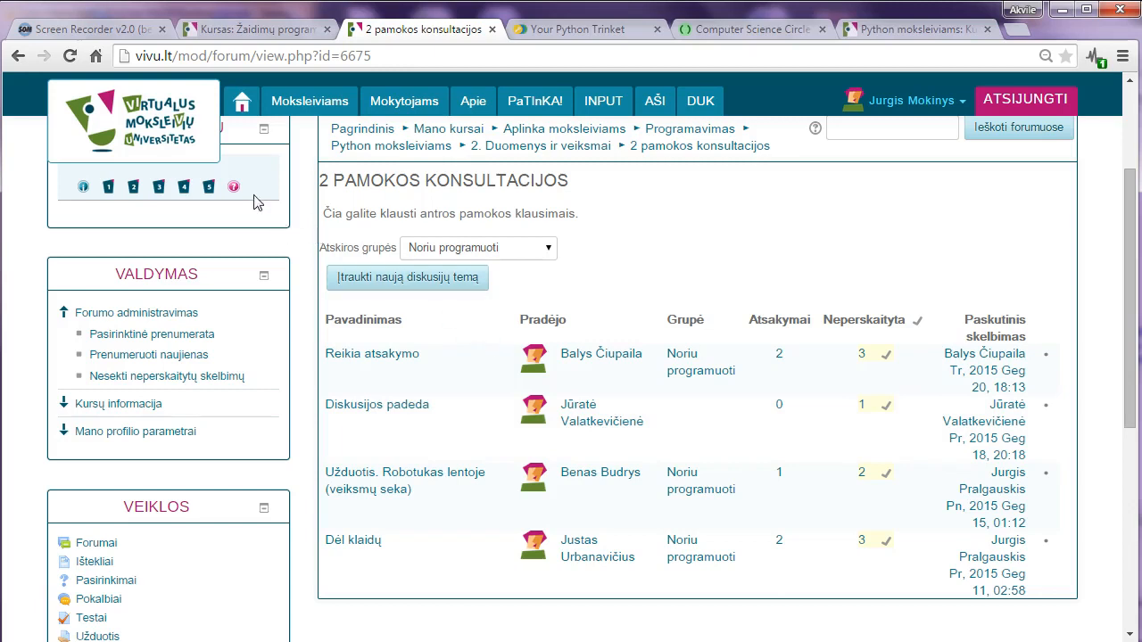
pyautogui.click(17, 56)
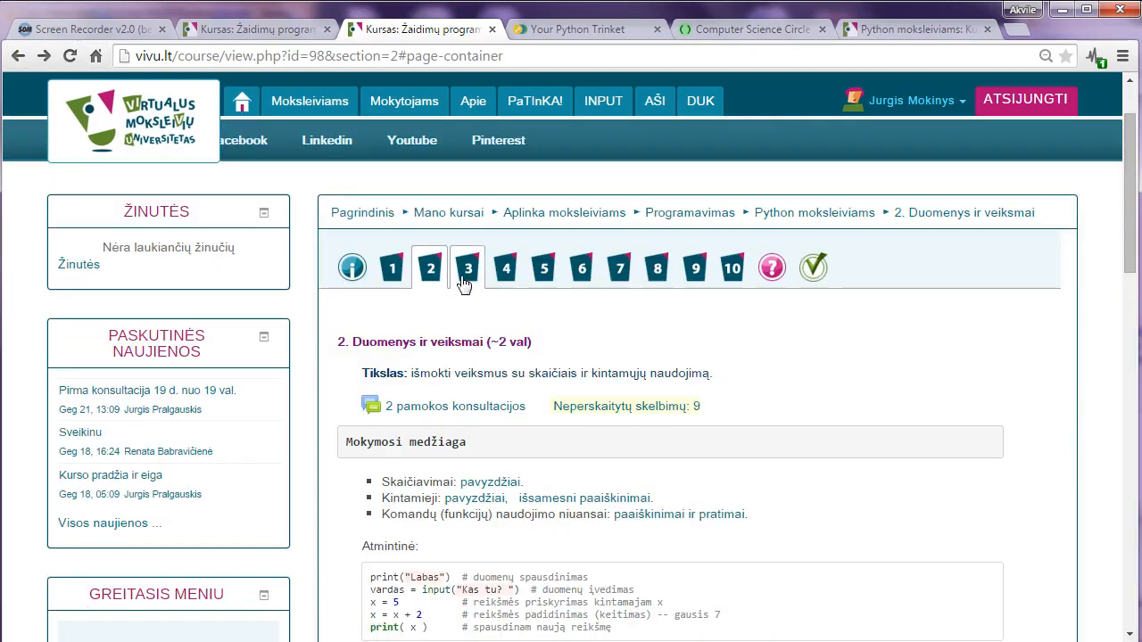
# - Try to open topic 3 of the course and return to the topic 2 page
pyautogui.click(464, 279)
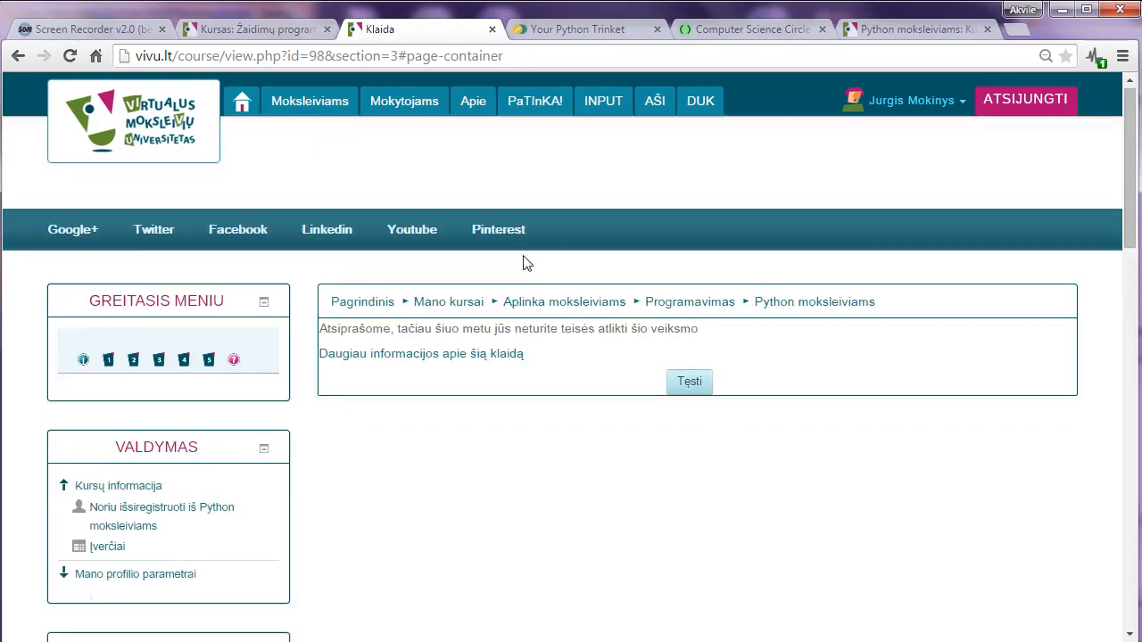
pyautogui.click(18, 57)
# - Highlight topic 2's 60% progression requirement and its required items: "Testas 2", the "Robotukas lentoje" task and "Testas 2e. Klaidos (Errors)"
pyautogui.scroll(-4, 472, 339)
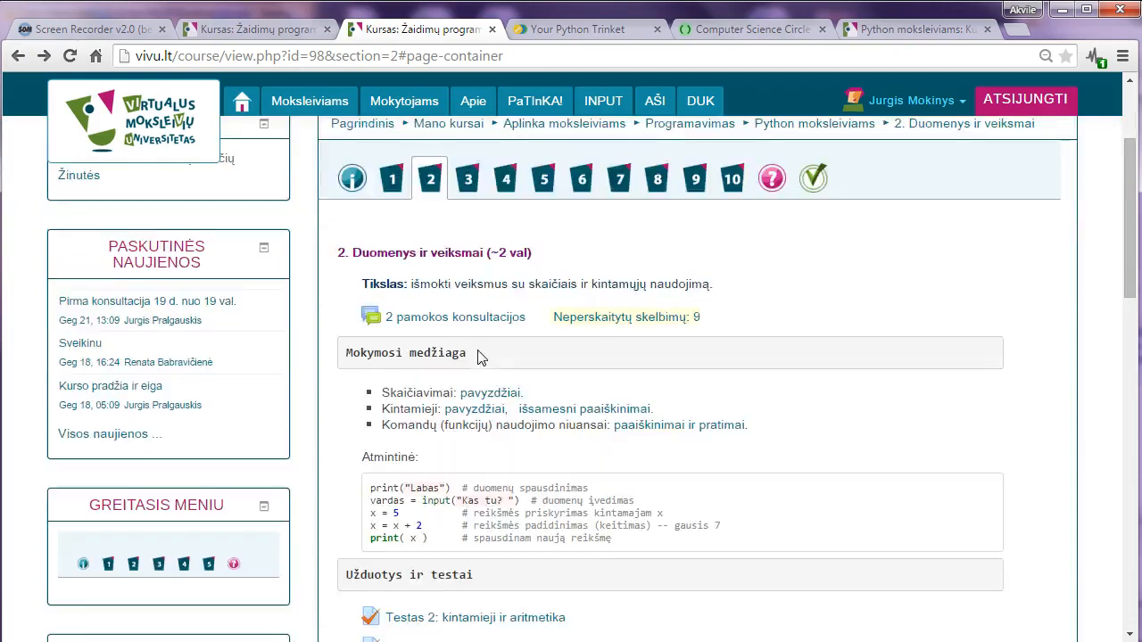
pyautogui.moveTo(407, 472); pyautogui.dragTo(769, 467)
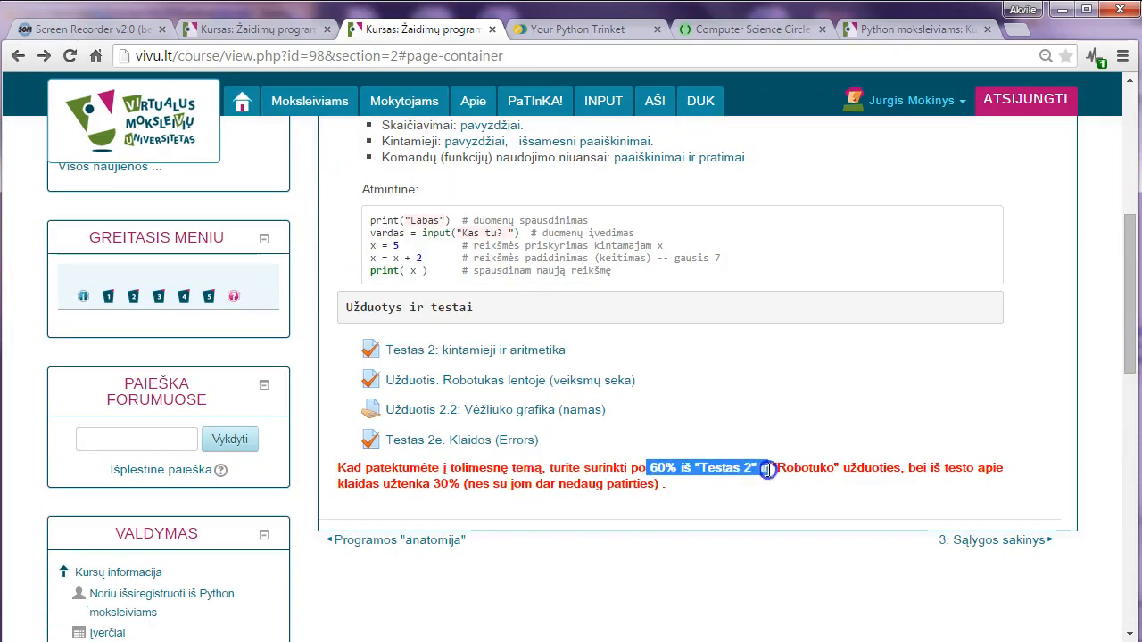
pyautogui.moveTo(567, 350); pyautogui.dragTo(357, 351)
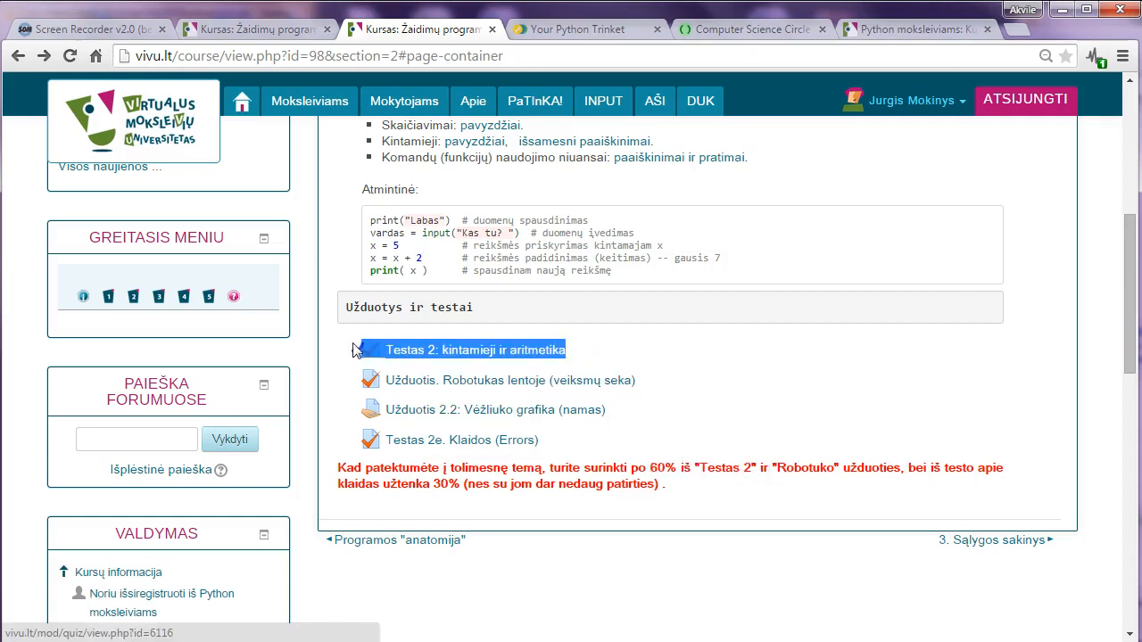
pyautogui.moveTo(660, 384); pyautogui.dragTo(359, 382)
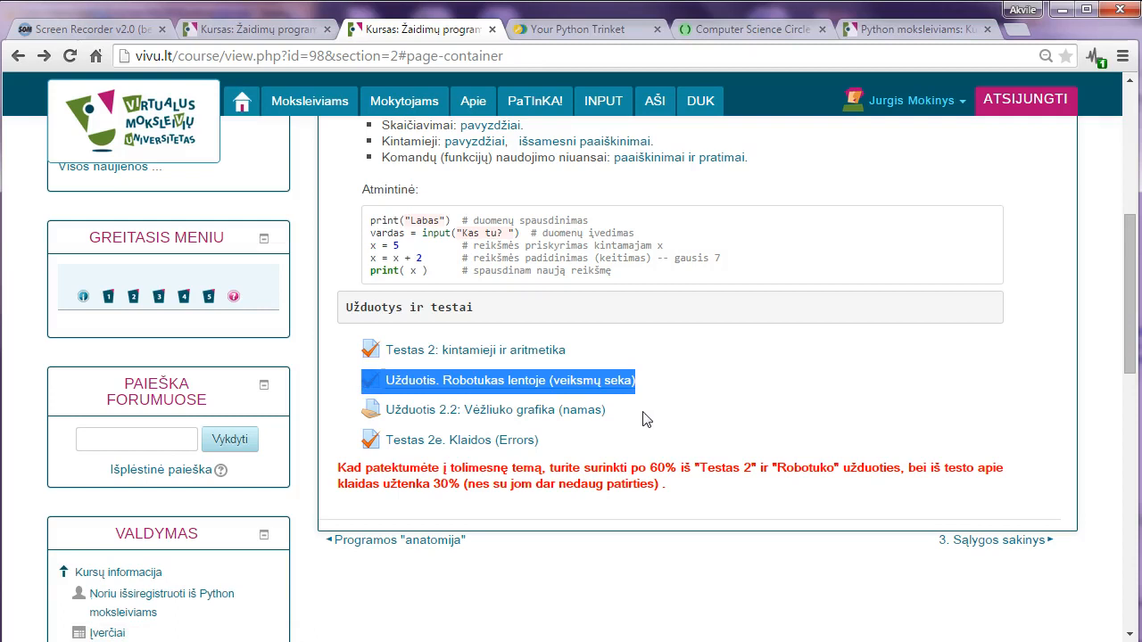
pyautogui.moveTo(540, 440); pyautogui.dragTo(341, 437)
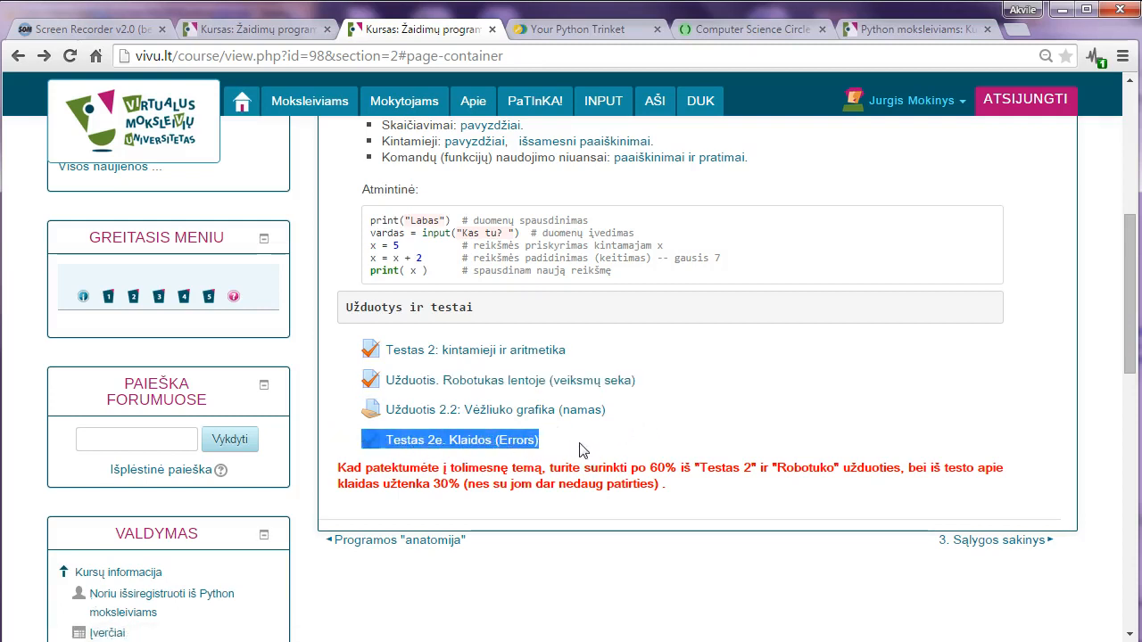
# - Open the "Užduotis. Robotukas lentoje (veiksmų seka)" task, open its linked example, and highlight part of the Reeborg's World address
pyautogui.click(538, 382)
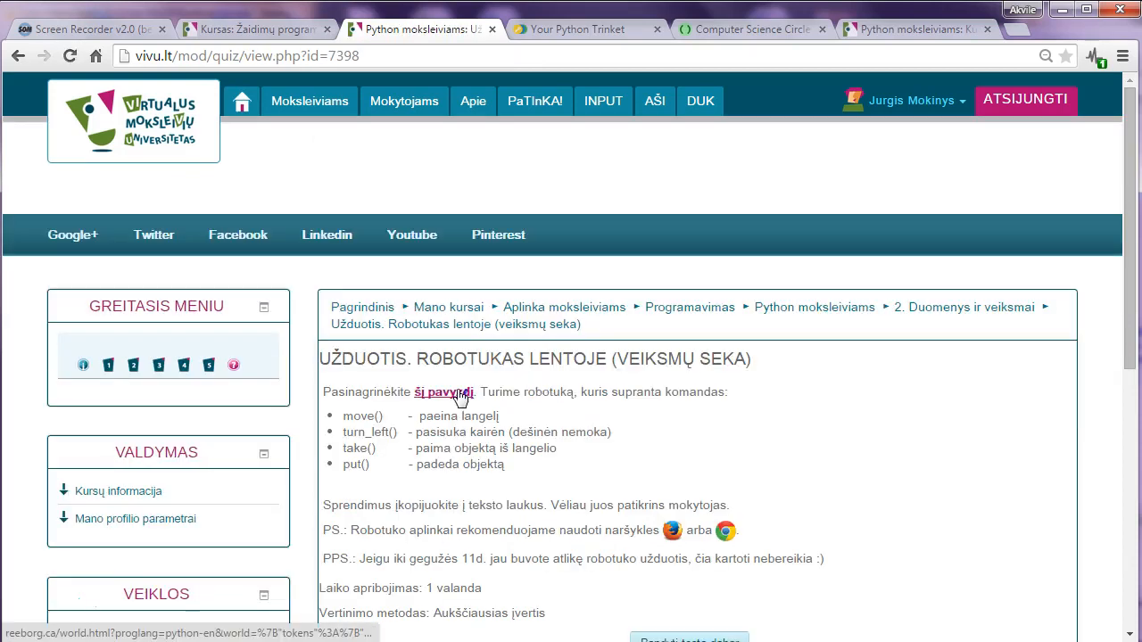
pyautogui.click(462, 395)
pyautogui.moveTo(375, 55); pyautogui.dragTo(711, 55)
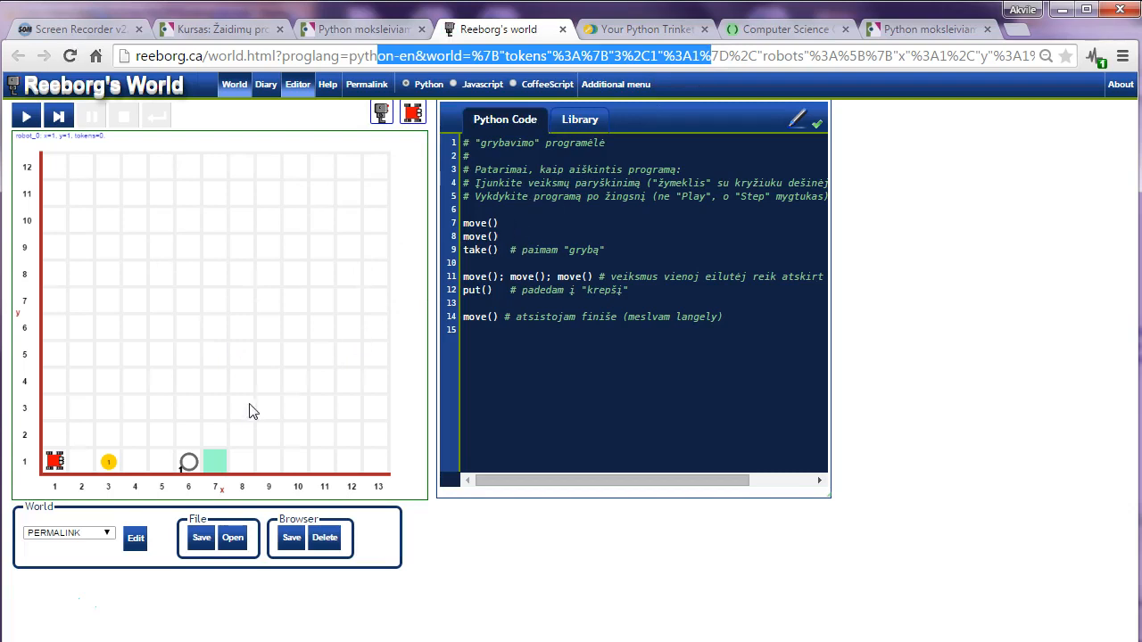
# - Execute the example robot program step by step through the take() command and highlight that command's comment
pyautogui.click(71, 118)
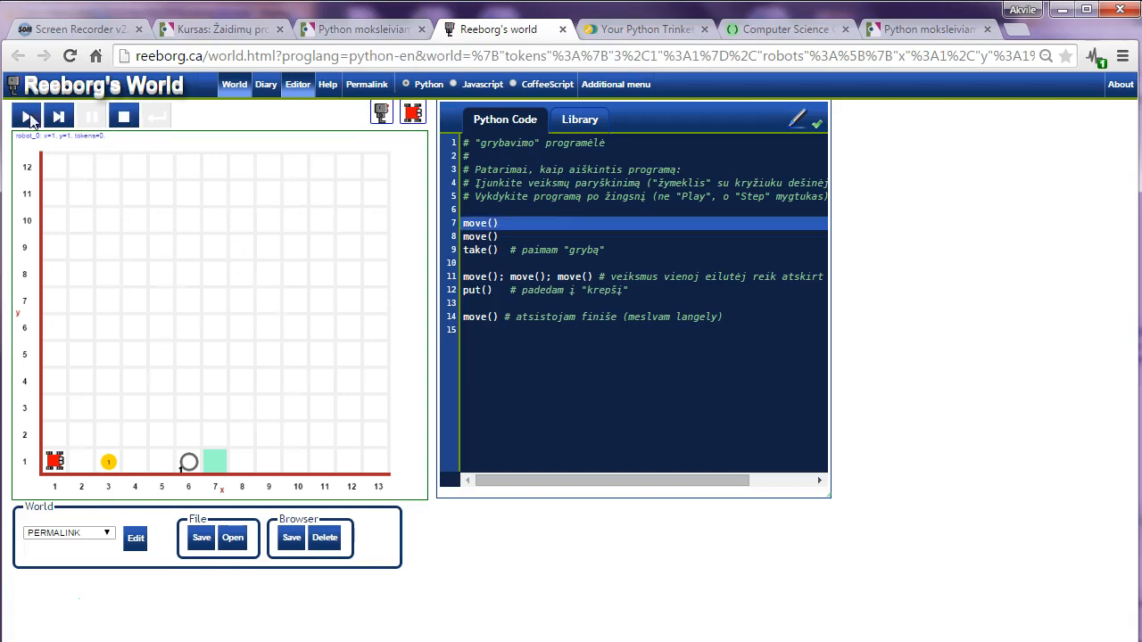
pyautogui.click(60, 119)
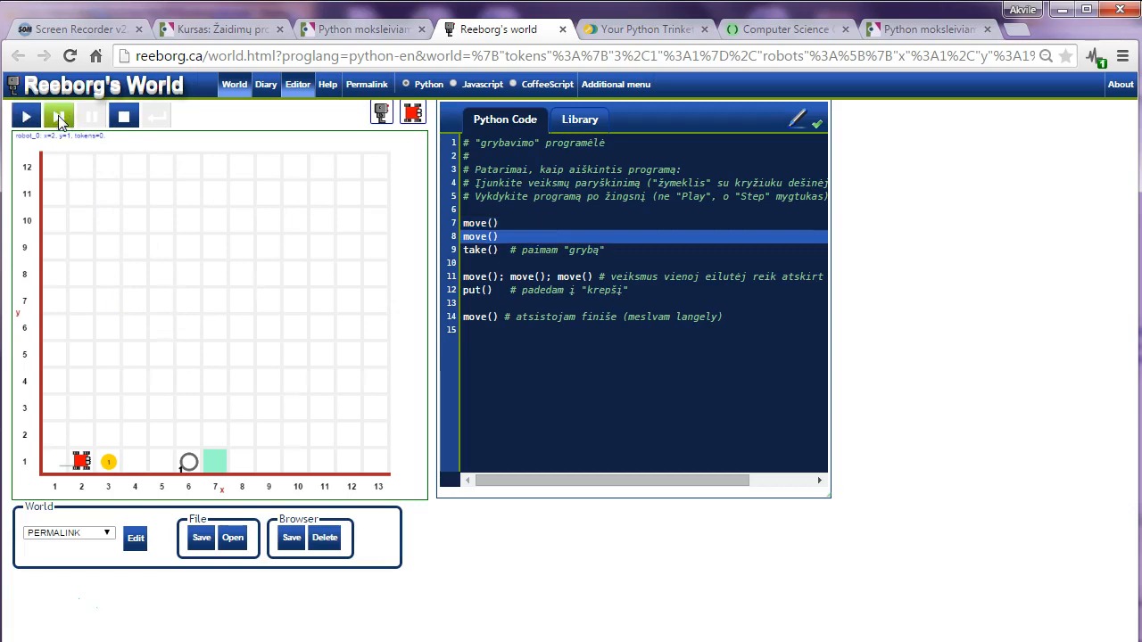
pyautogui.click(60, 120)
pyautogui.click(59, 120)
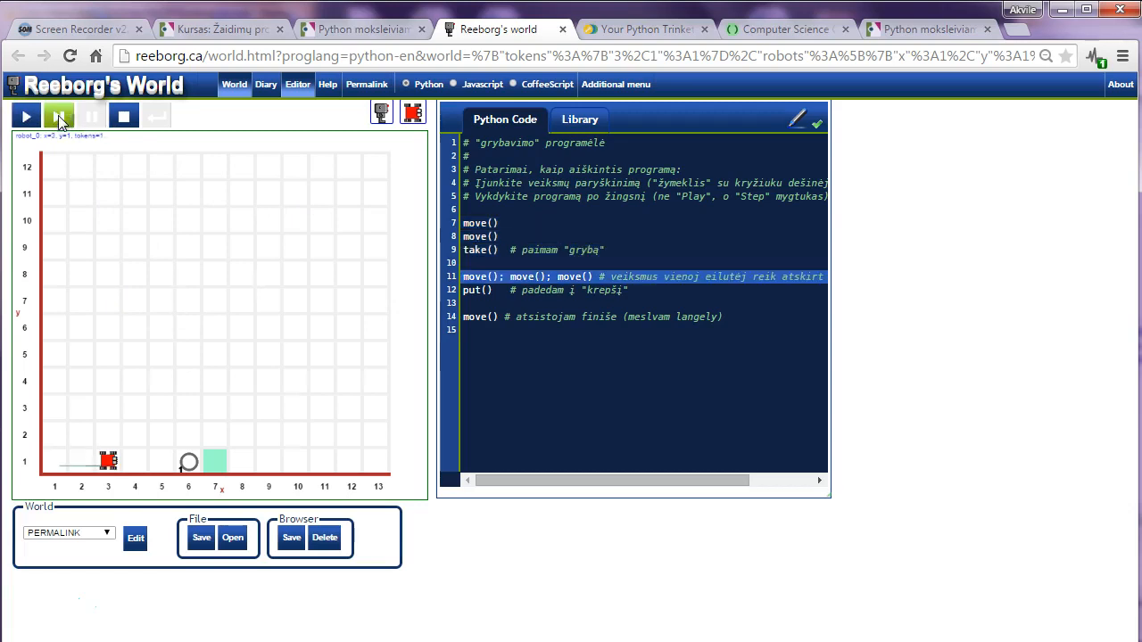
pyautogui.moveTo(615, 257); pyautogui.dragTo(526, 251)
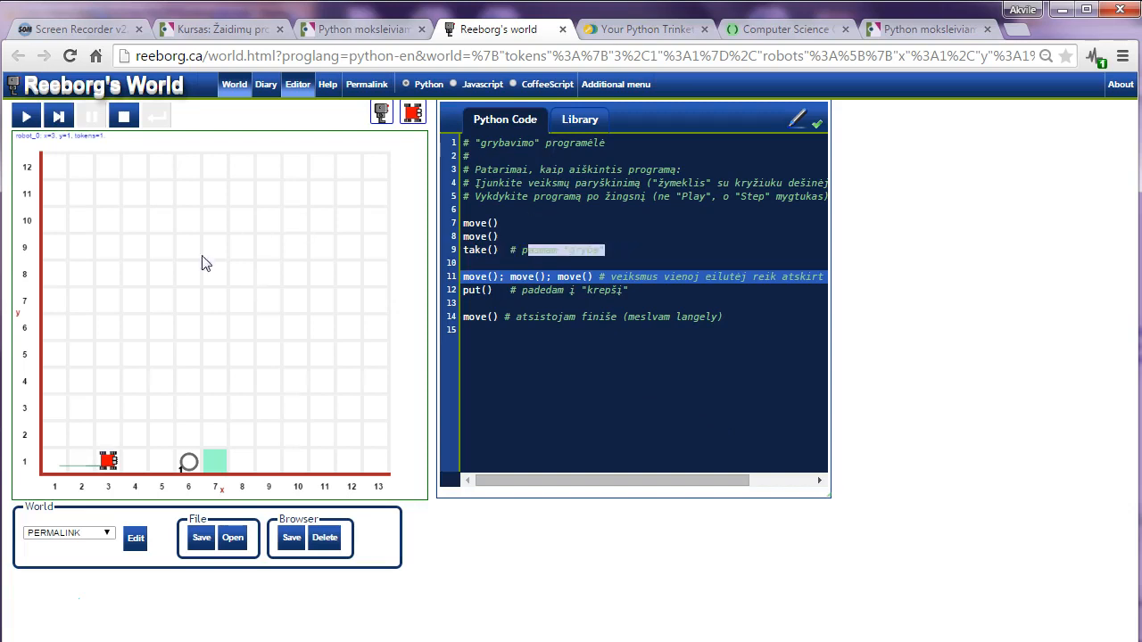
# - Step through the rest of the example program to its end, move the result message off the code, and dismiss it
pyautogui.click(61, 117)
pyautogui.click(61, 118)
pyautogui.click(61, 117)
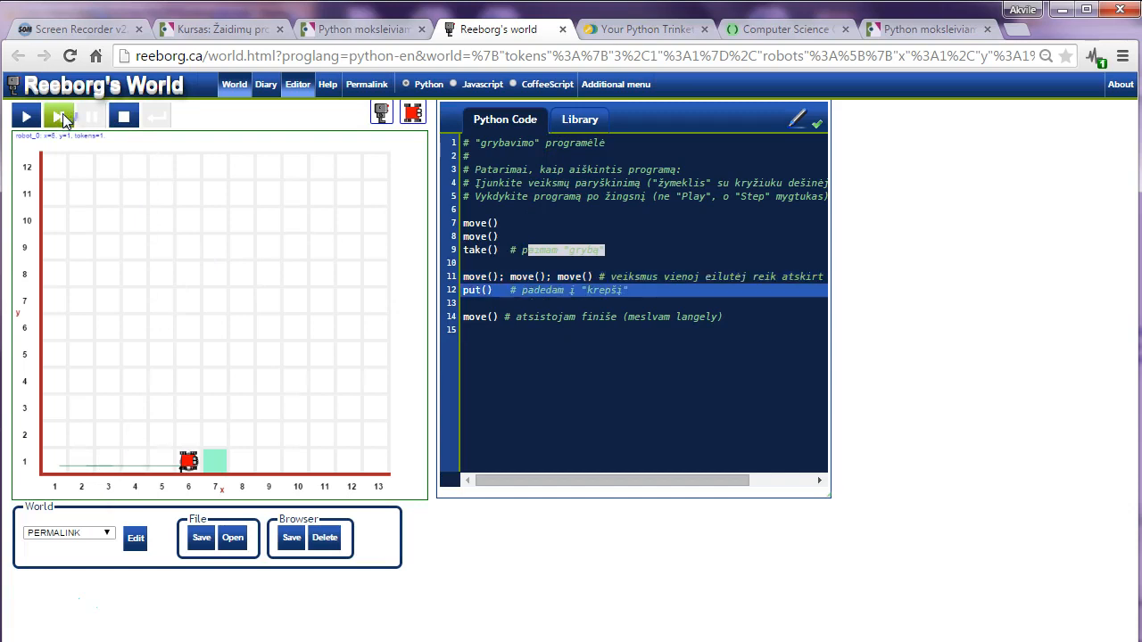
pyautogui.click(61, 118)
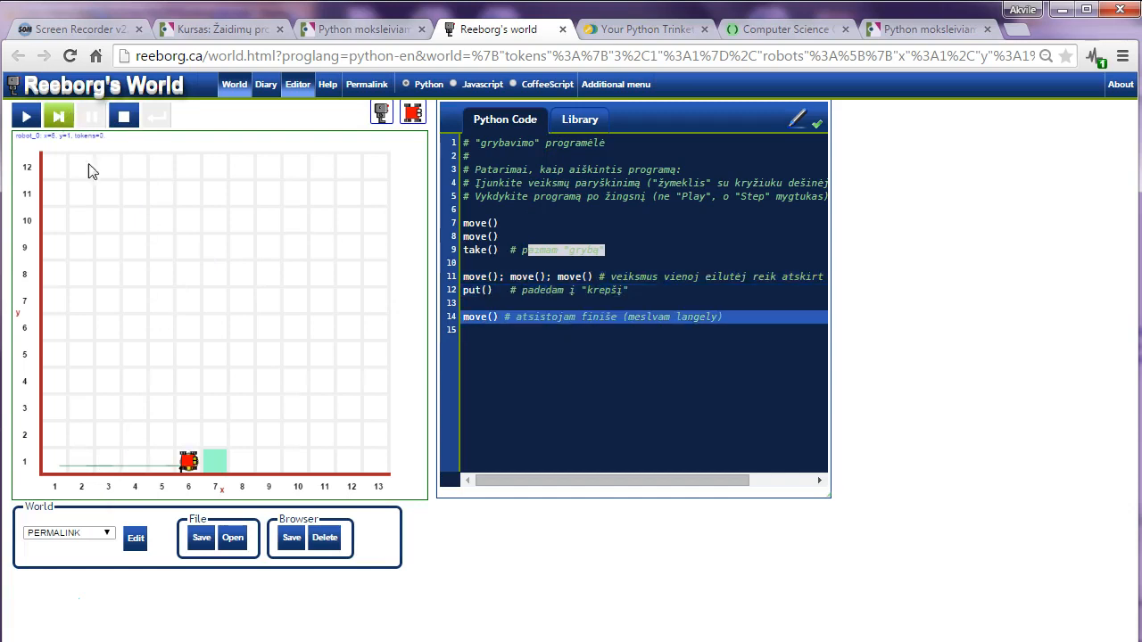
pyautogui.click(61, 118)
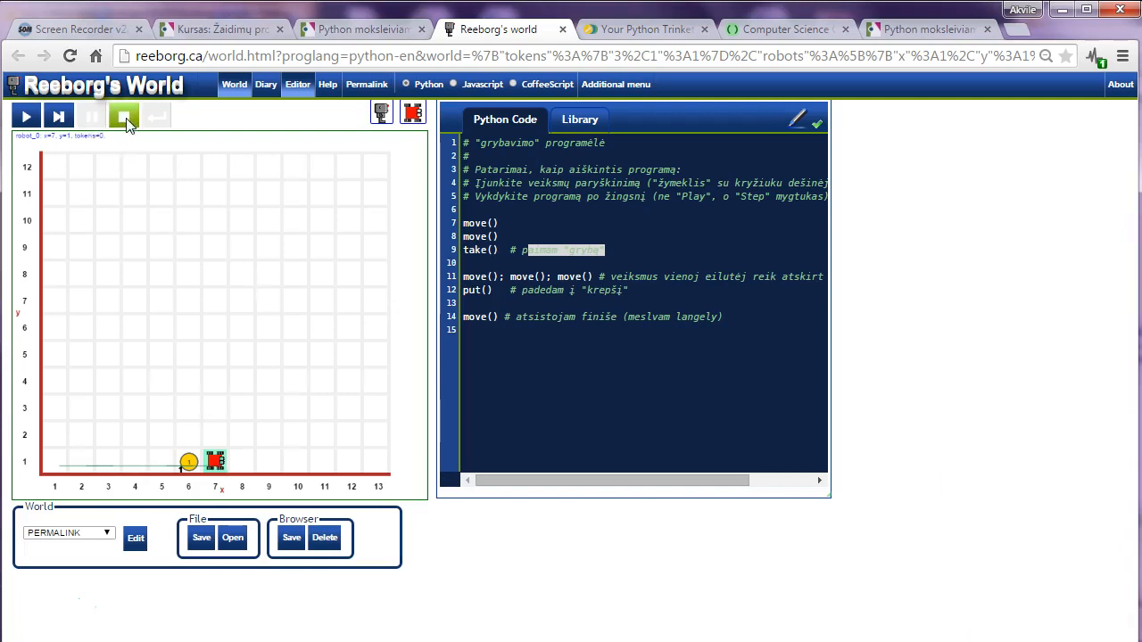
pyautogui.click(61, 122)
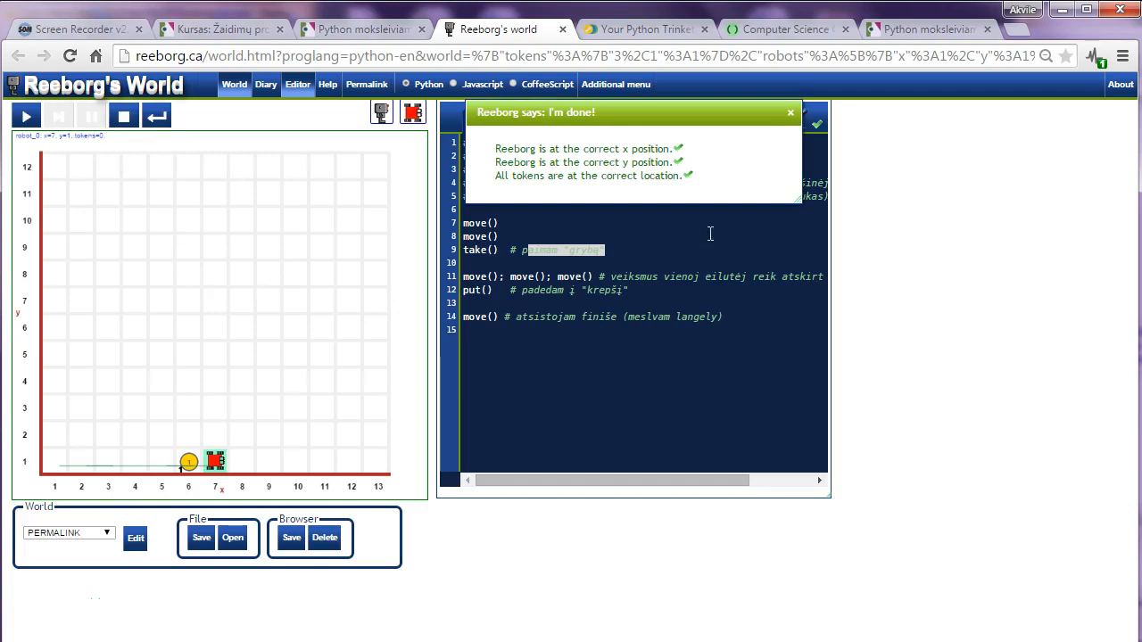
pyautogui.moveTo(557, 112); pyautogui.dragTo(193, 172)
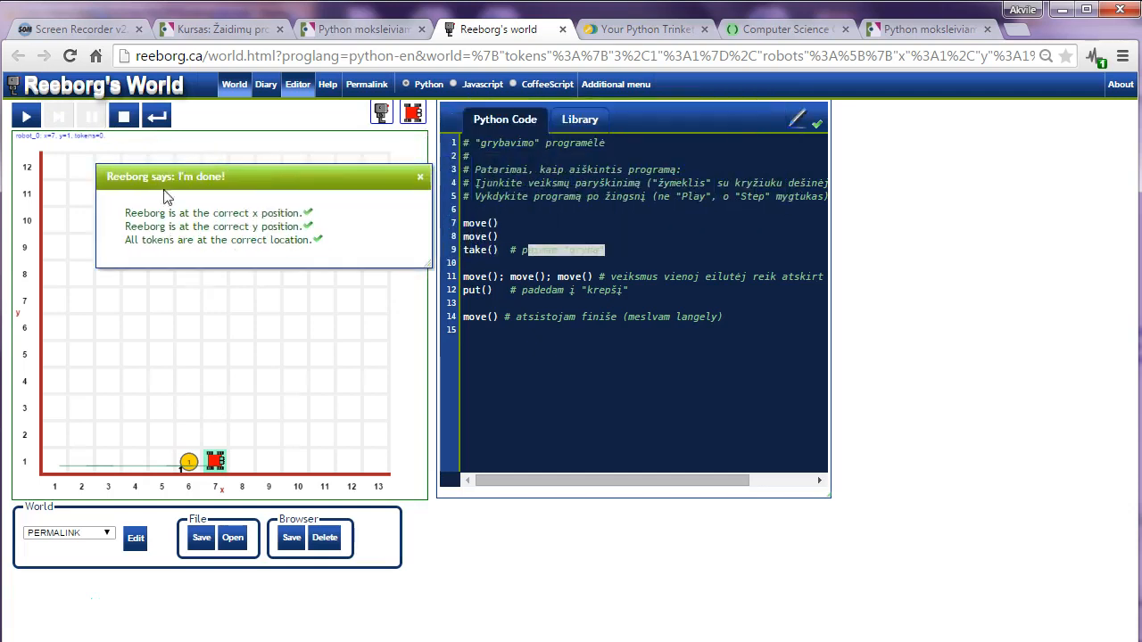
pyautogui.click(420, 177)
# - Return to the Robotukas lentoje task page, start a test attempt, and open question 1's linked "Užduotis" exercise
pyautogui.click(373, 30)
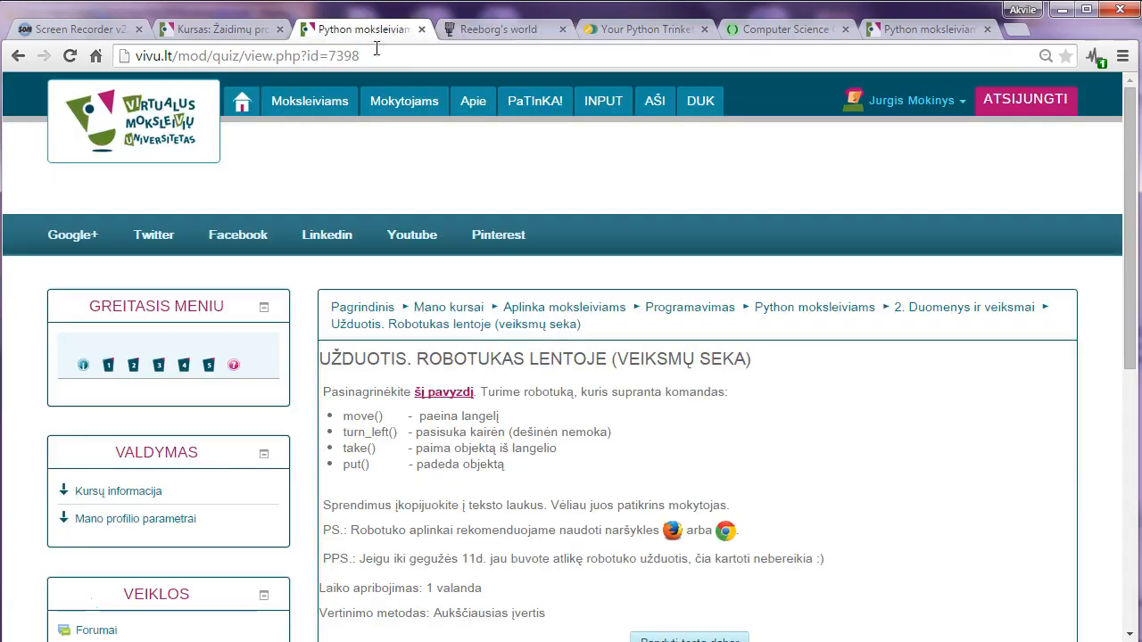
pyautogui.scroll(-2, 526, 500)
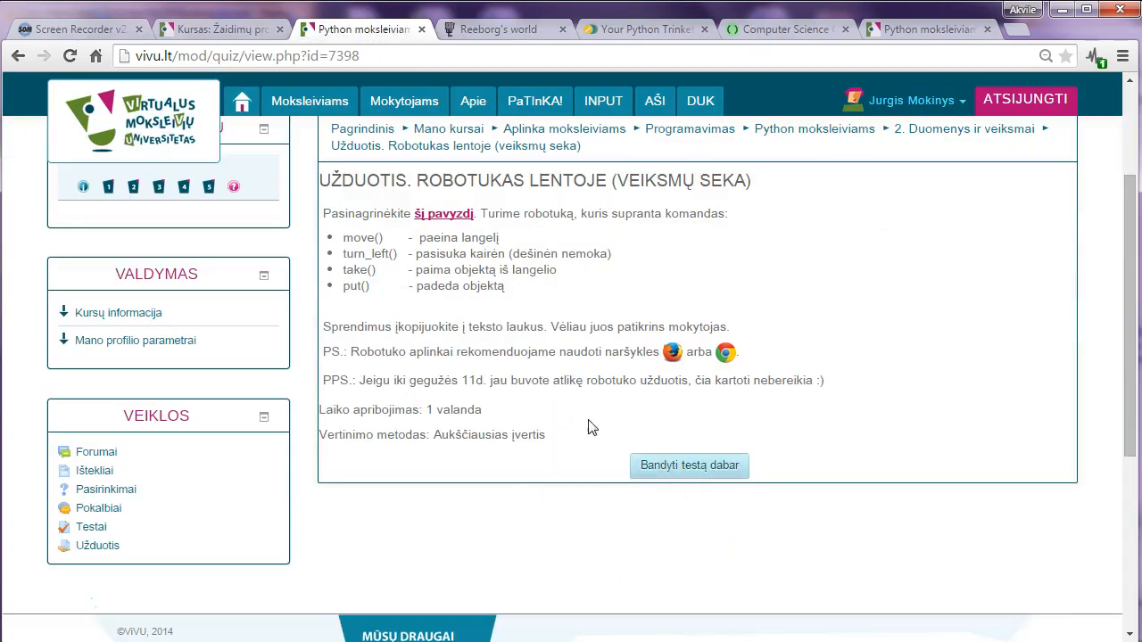
pyautogui.click(701, 471)
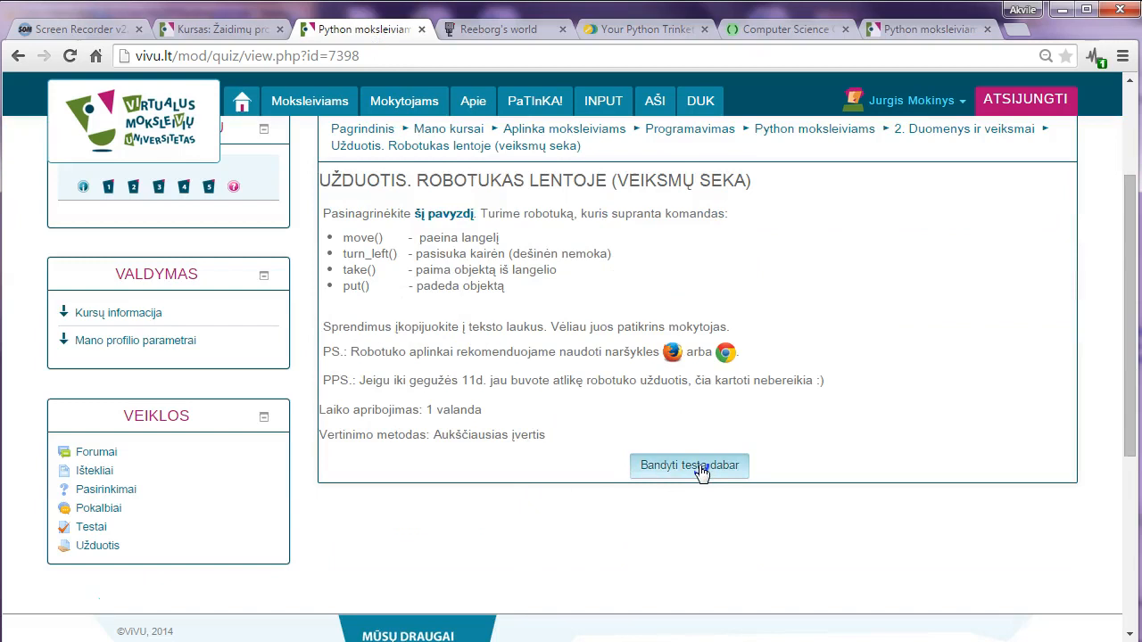
pyautogui.click(565, 403)
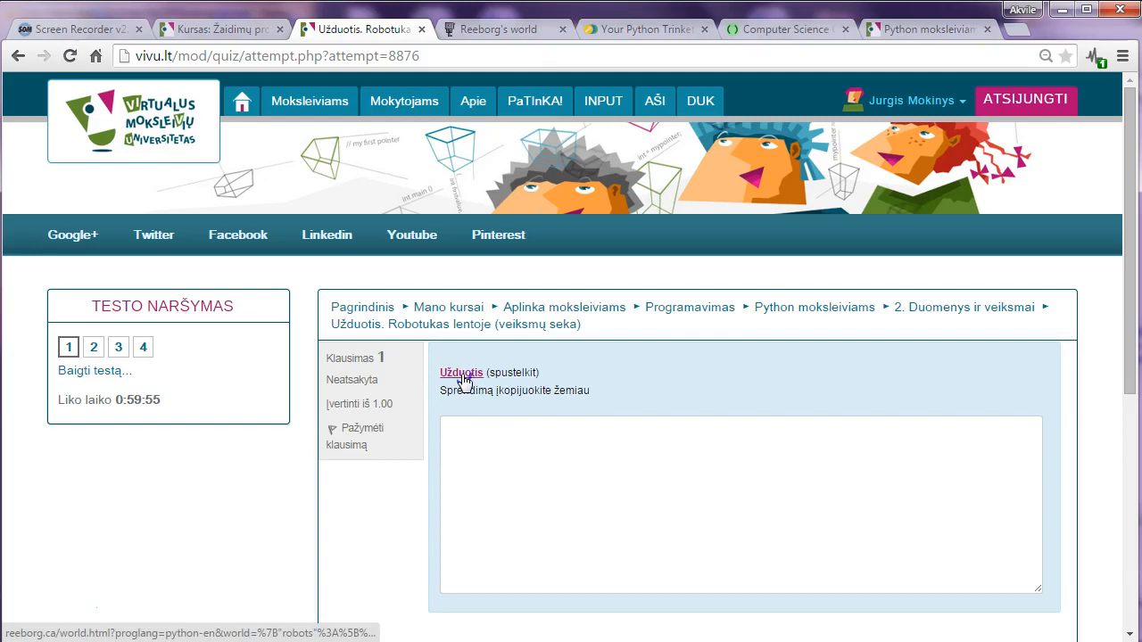
pyautogui.click(462, 374)
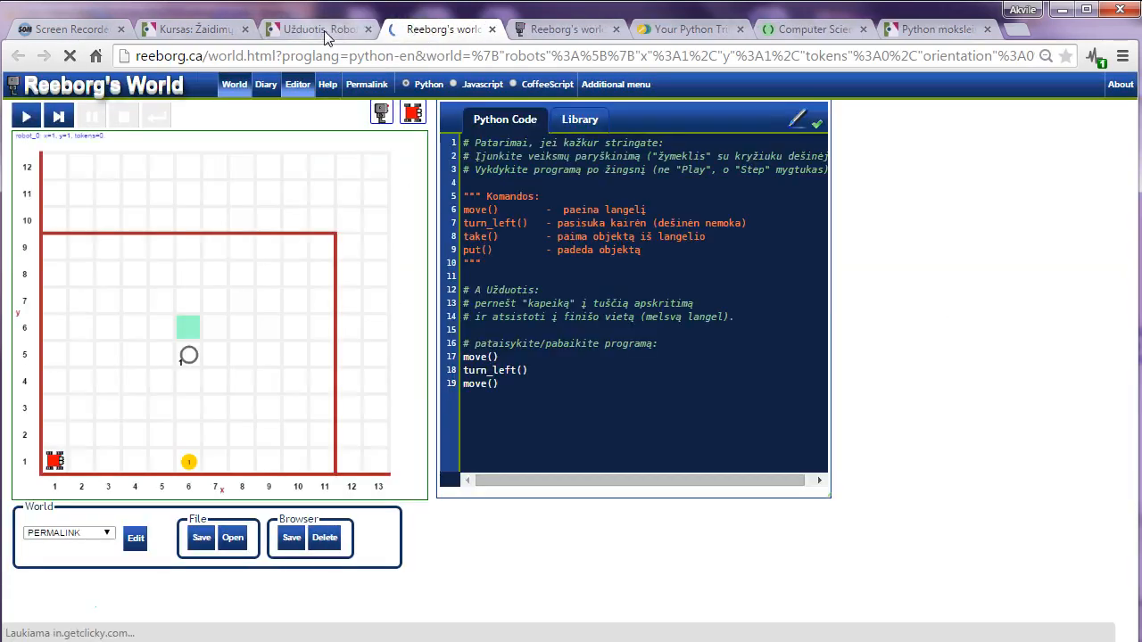
# - Show question 1's answer field in the test, return to its Reeborg's World exercise, and reset the page zoom to its default
pyautogui.click(324, 30)
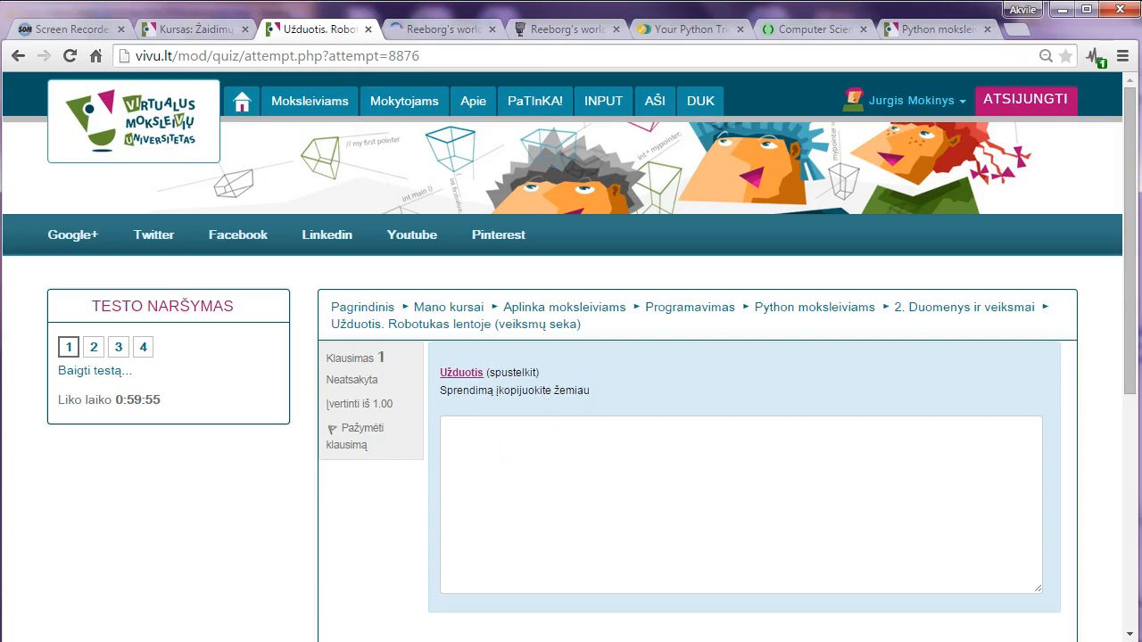
pyautogui.click(445, 31)
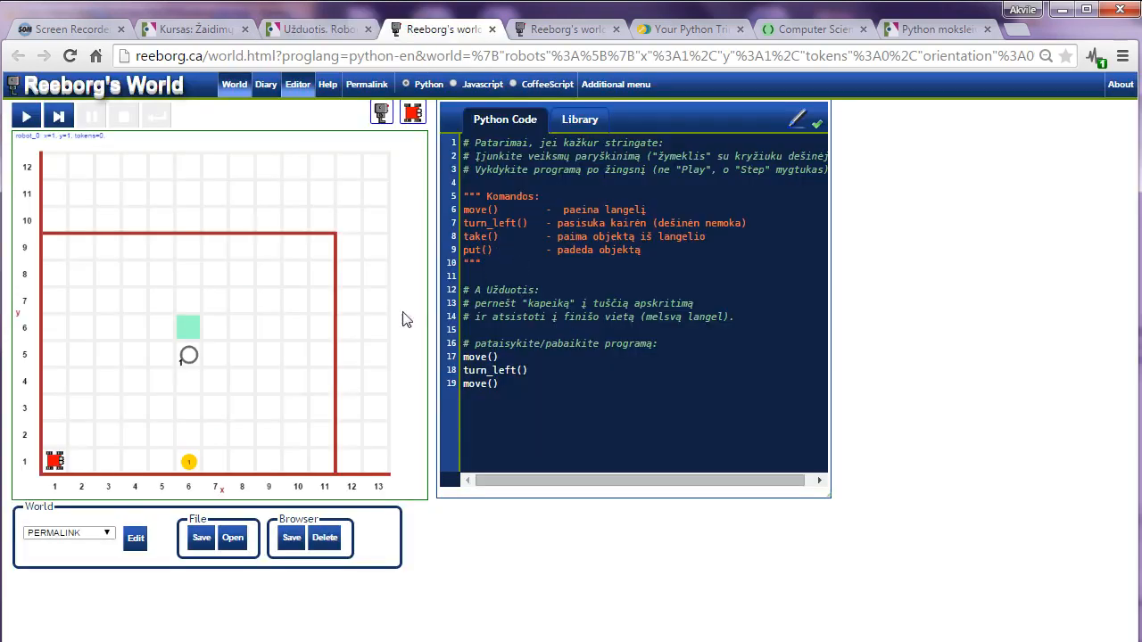
pyautogui.hotkey('ctrl', '0')
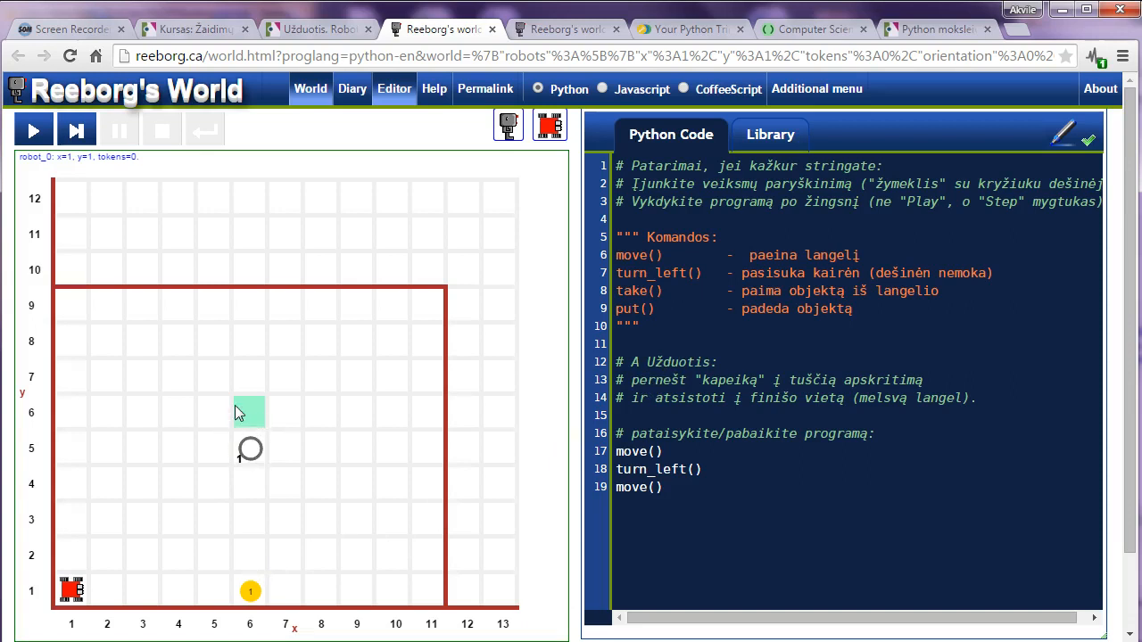
# - Run exercise A's unfinished starter program, highlight the position and "tokens" wording in the result message, and close the message
pyautogui.click(75, 130)
pyautogui.click(34, 132)
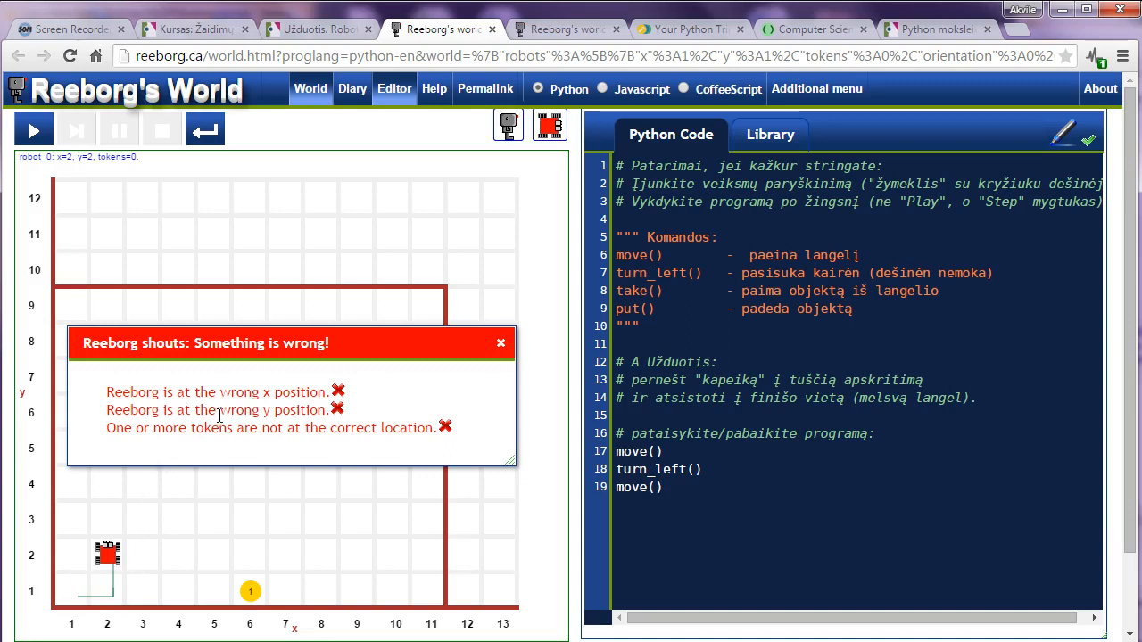
pyautogui.moveTo(263, 409); pyautogui.dragTo(296, 392)
pyautogui.click(193, 394)
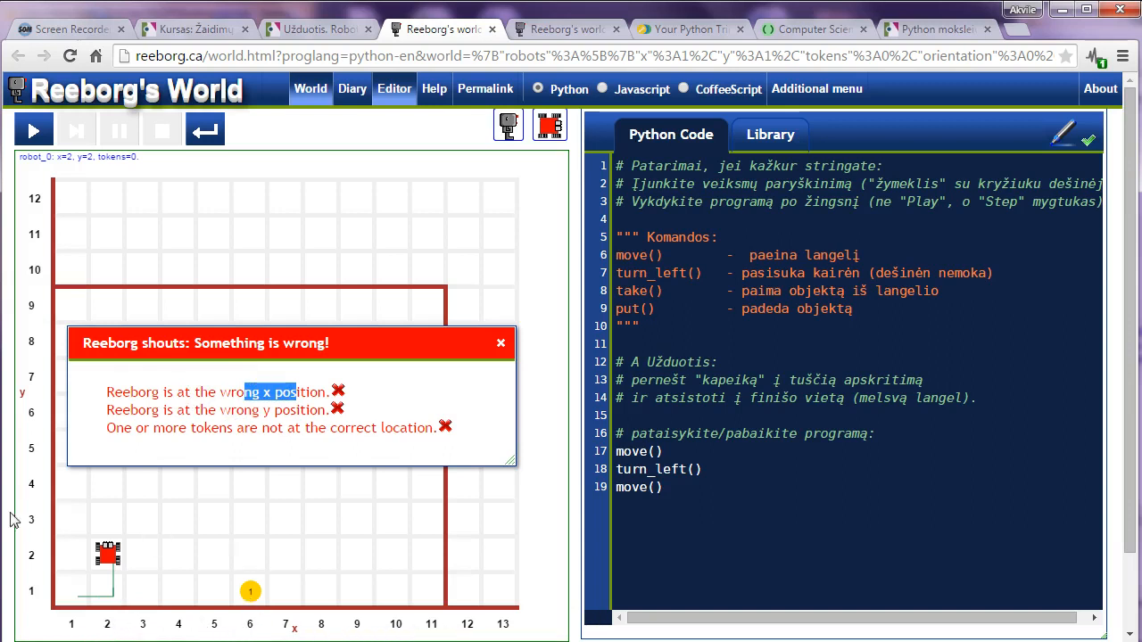
pyautogui.moveTo(303, 337); pyautogui.dragTo(330, 192)
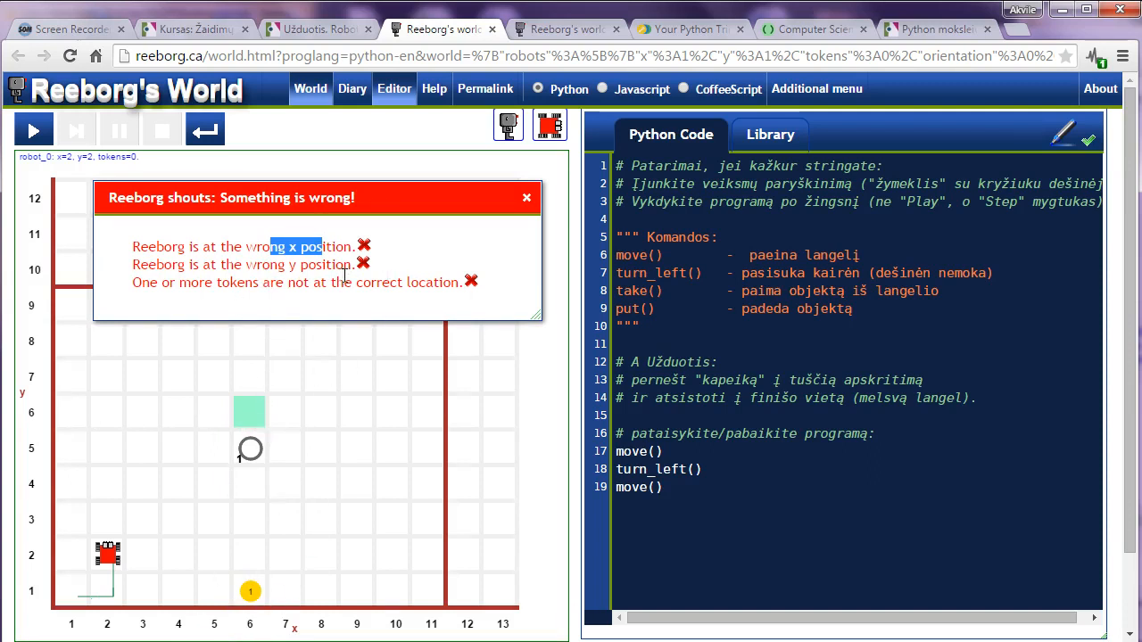
pyautogui.doubleClick(236, 281)
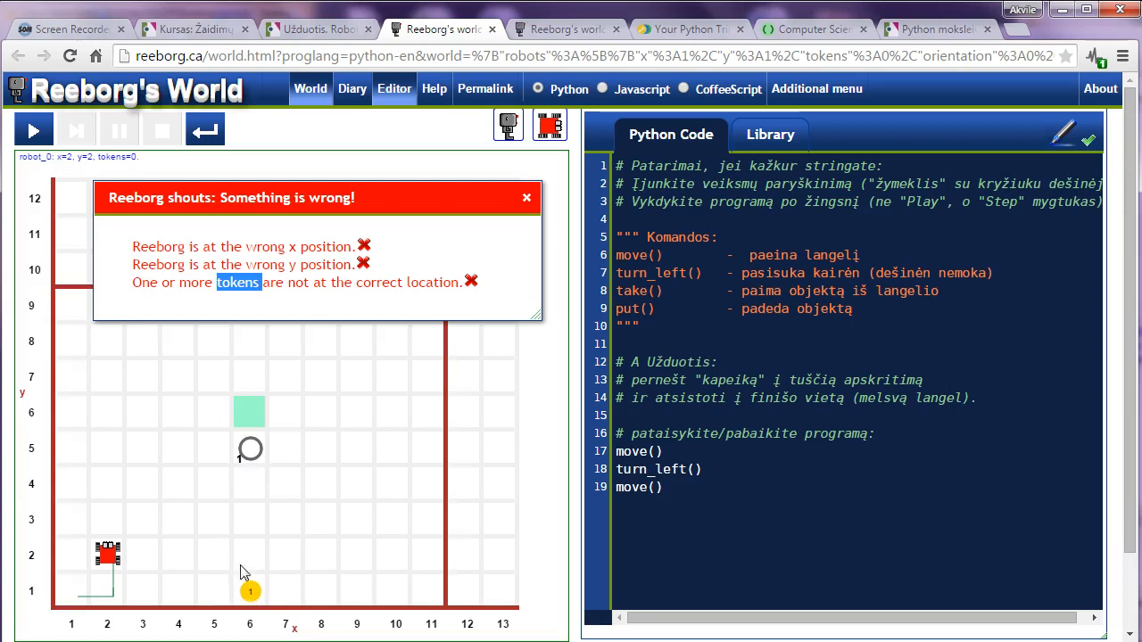
pyautogui.click(528, 203)
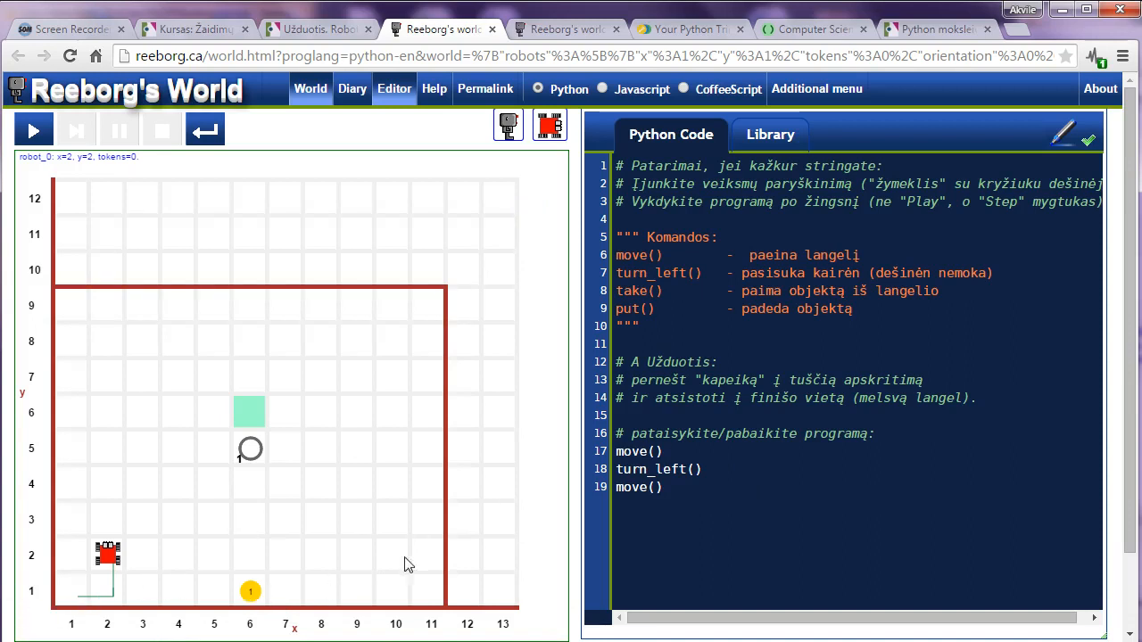
# - Add four more move() lines directly below the first move() in exercise A's program, so five precede turn_left()
pyautogui.moveTo(683, 448); pyautogui.dragTo(600, 460)
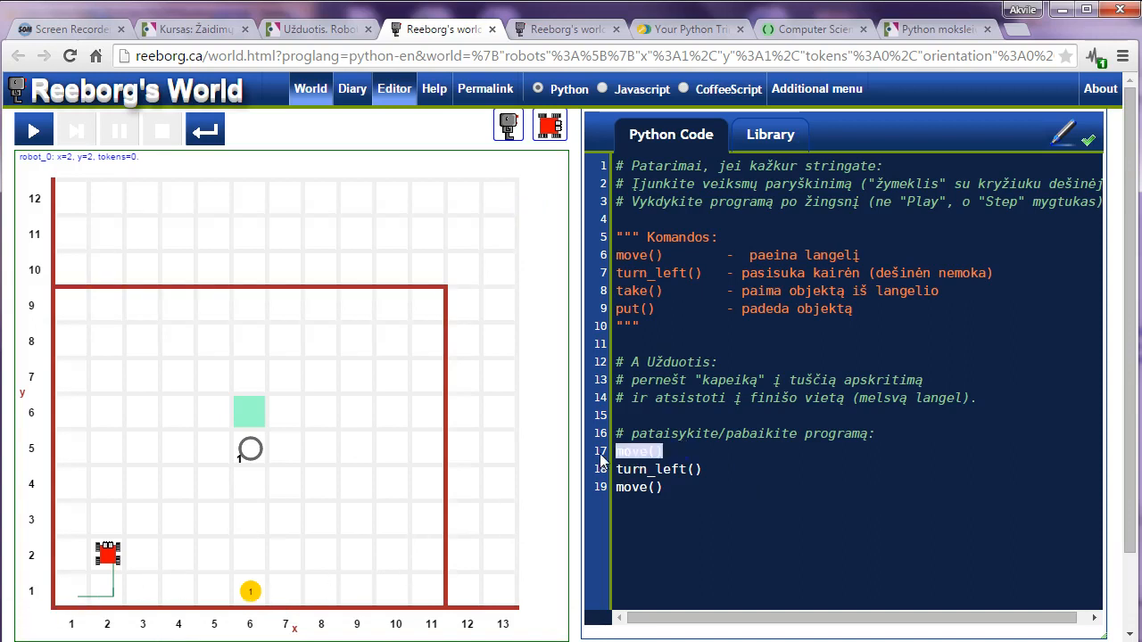
pyautogui.hotkey('ctrl', 'c')
pyautogui.click(693, 453)
pyautogui.press('Return')
pyautogui.hotkey('ctrl', 'v')
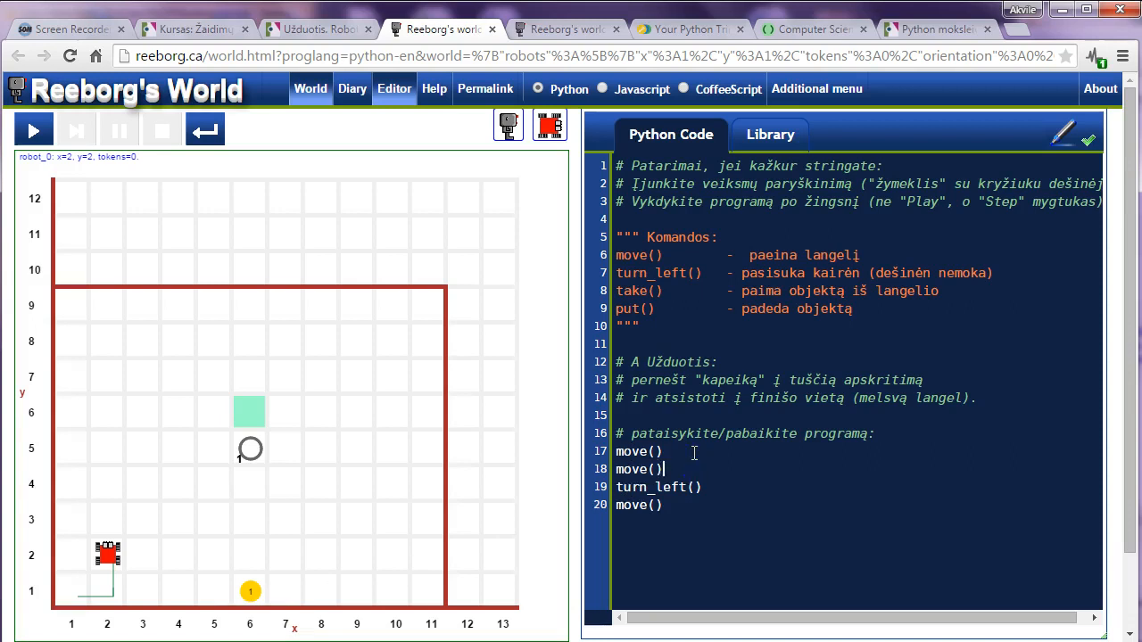
pyautogui.press('Return')
pyautogui.hotkey('ctrl', 'v')
pyautogui.press('Return')
pyautogui.hotkey('ctrl', 'v')
pyautogui.press('Return')
pyautogui.hotkey('ctrl', 'v')
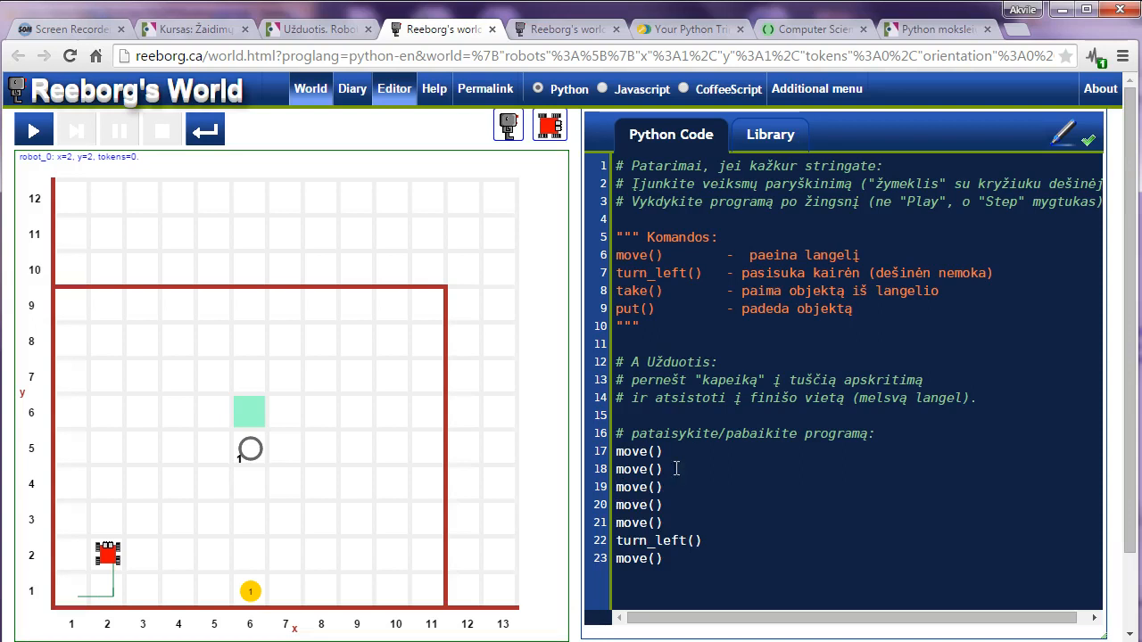
# - Insert a blank line after turn_left() to separate it from the final move()
pyautogui.moveTo(714, 542); pyautogui.dragTo(615, 542)
pyautogui.click(732, 543)
pyautogui.press('Return')
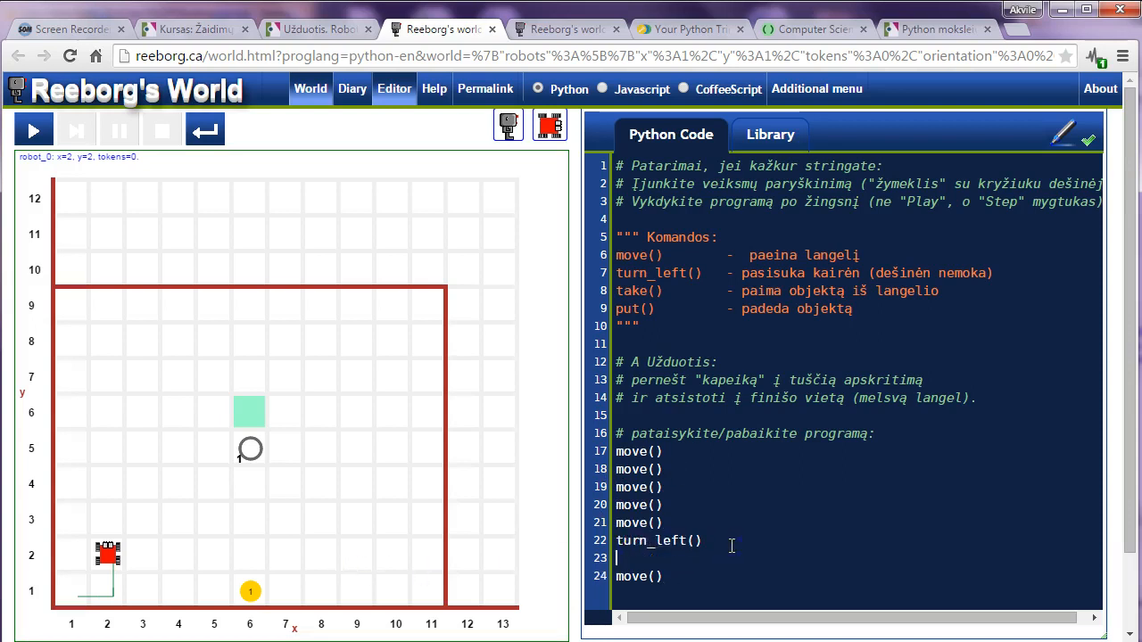
pyautogui.press('BackSpace')
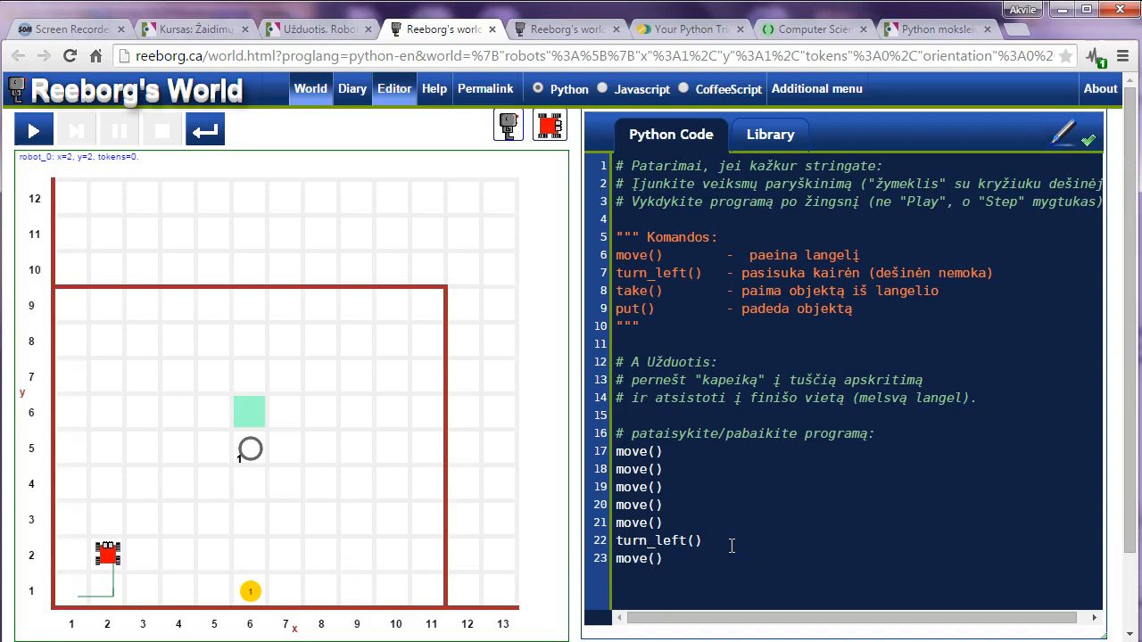
pyautogui.press('Return')
# - Add four more move() lines after the last one, making five moves after turn_left()
pyautogui.press('Down')
pyautogui.hotkey('shift', 'End')
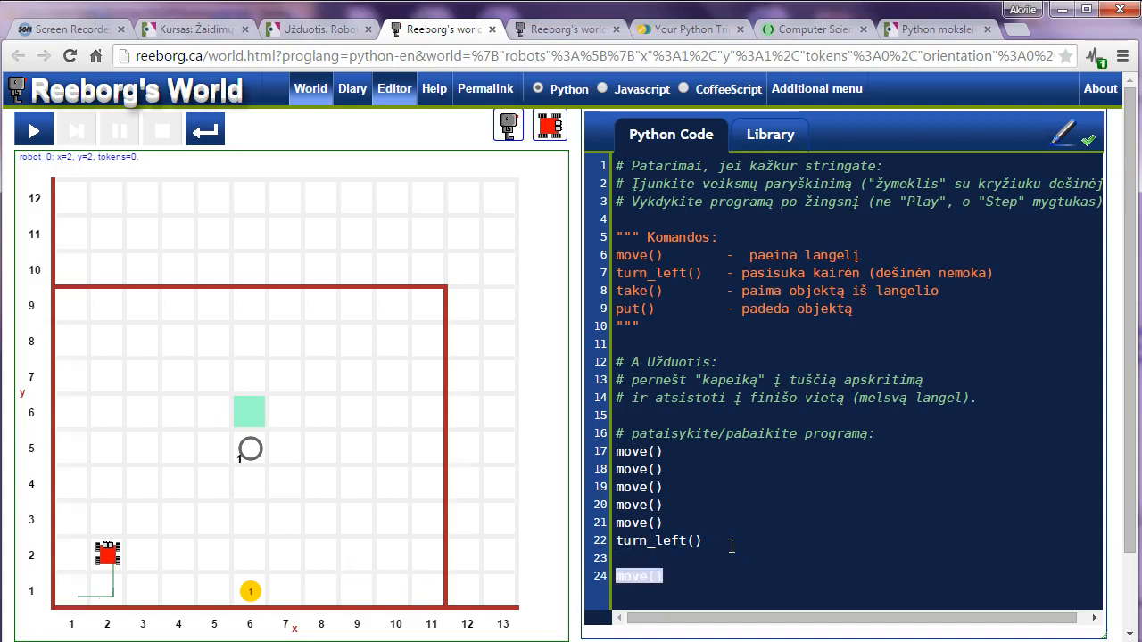
pyautogui.press('Right')
pyautogui.press('Return')
pyautogui.hotkey('ctrl', 'v')
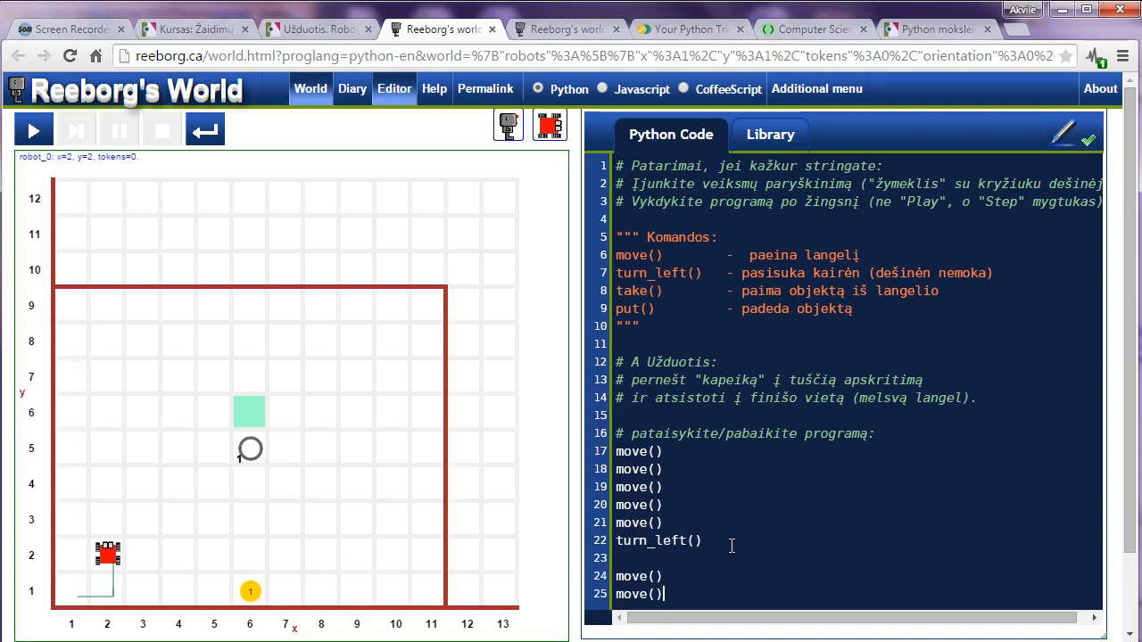
pyautogui.press('Return')
pyautogui.hotkey('ctrl', 'v')
pyautogui.press('Return')
pyautogui.hotkey('ctrl', 'v')
pyautogui.press('Return')
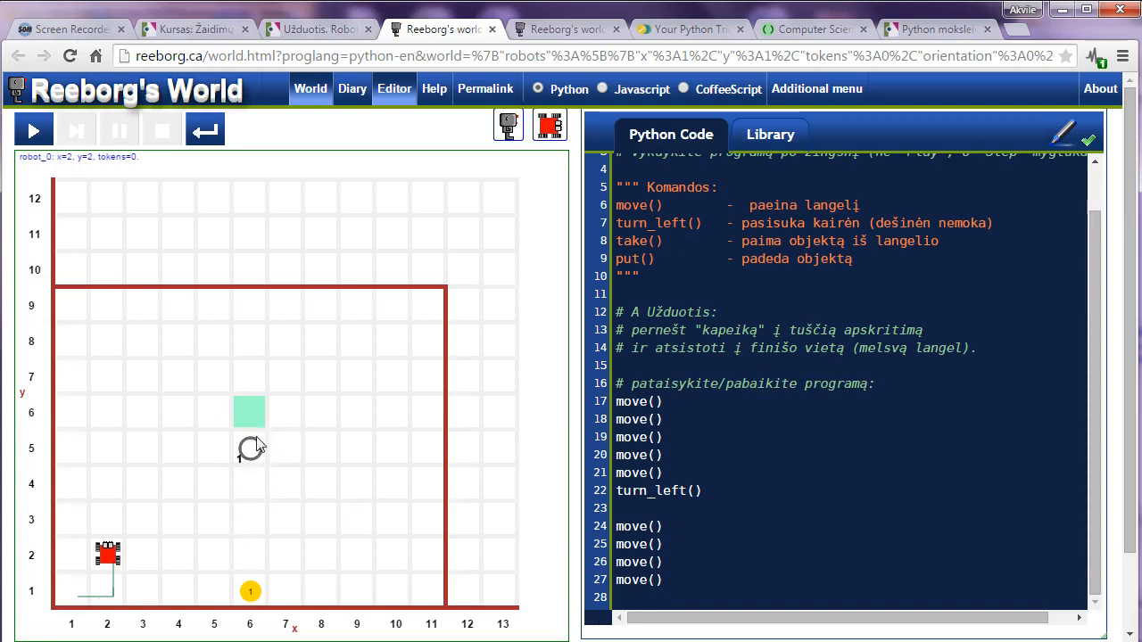
pyautogui.hotkey('ctrl', 'v')
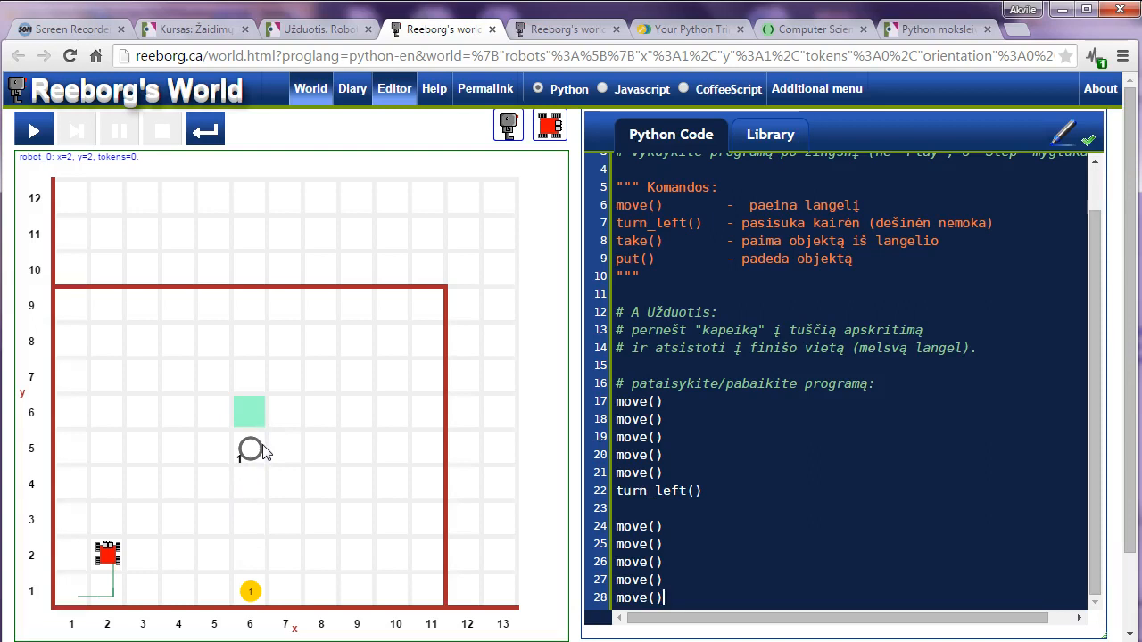
# - Run the program, move the result message clear of the robot's path, and highlight its position and token lines
pyautogui.click(34, 129)
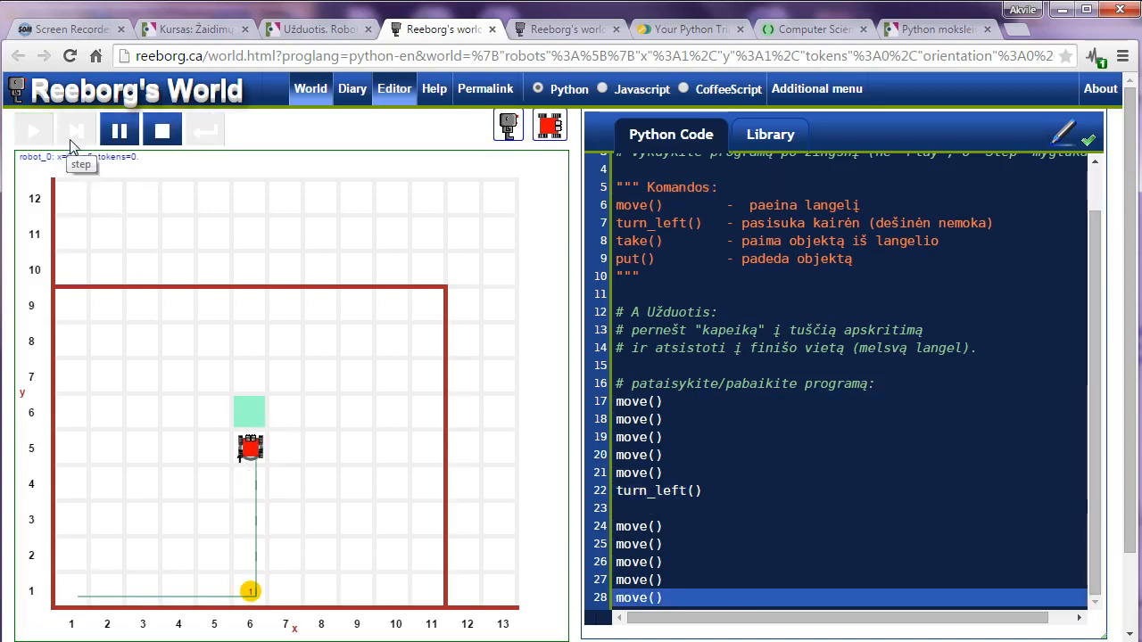
pyautogui.moveTo(443, 337); pyautogui.dragTo(466, 197)
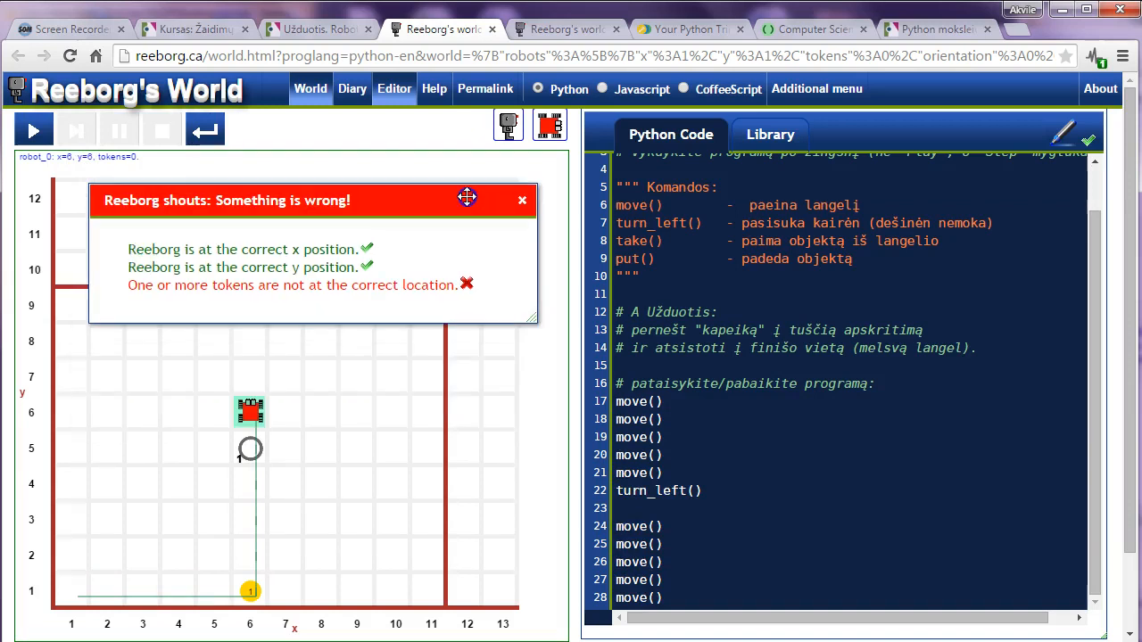
pyautogui.moveTo(281, 249); pyautogui.dragTo(314, 270)
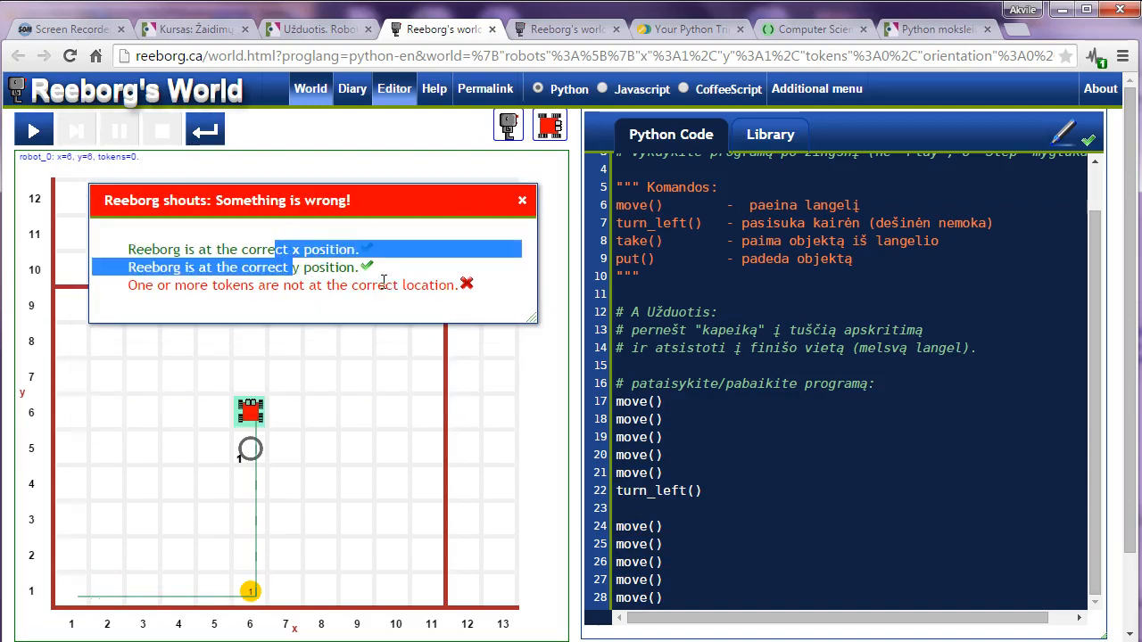
pyautogui.moveTo(463, 286); pyautogui.dragTo(359, 292)
pyautogui.click(276, 292)
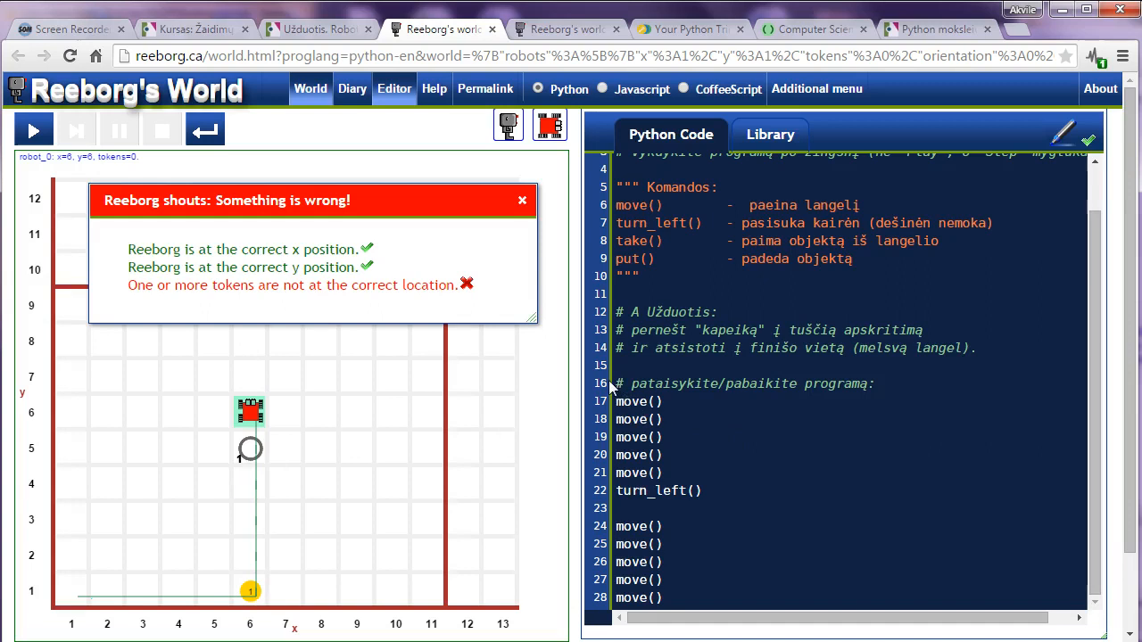
# - Copy the solution from the "pataisykite/pabaikite programą" comment to the last move() into question 1's answer field in the test
pyautogui.moveTo(624, 367); pyautogui.dragTo(721, 628)
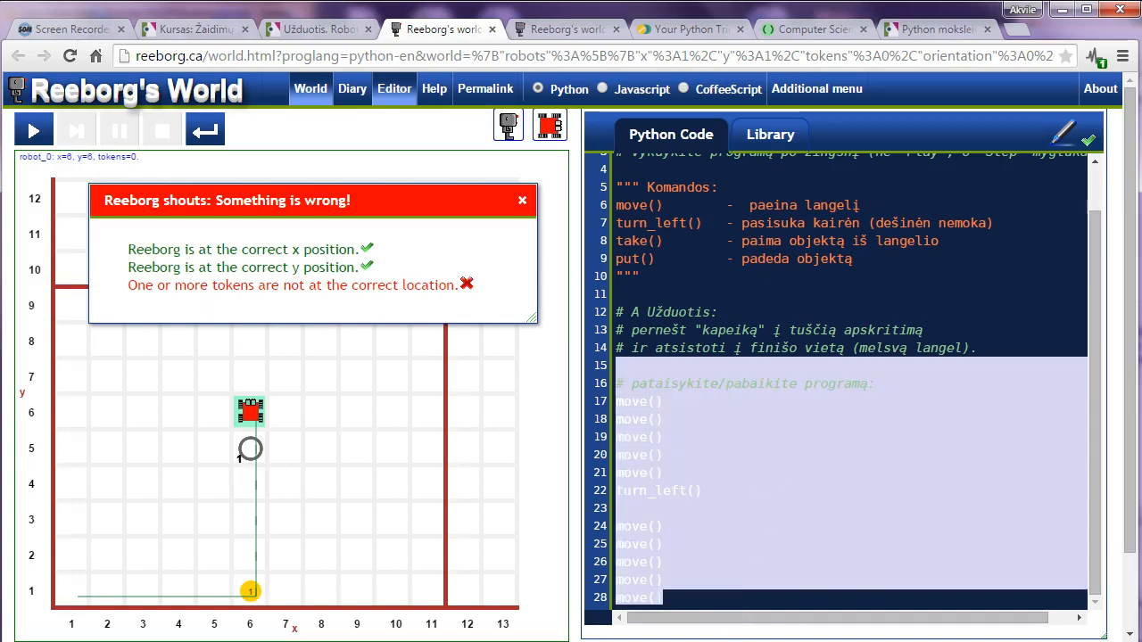
pyautogui.click(293, 28)
pyautogui.click(602, 526)
pyautogui.hotkey('ctrl', 'v')
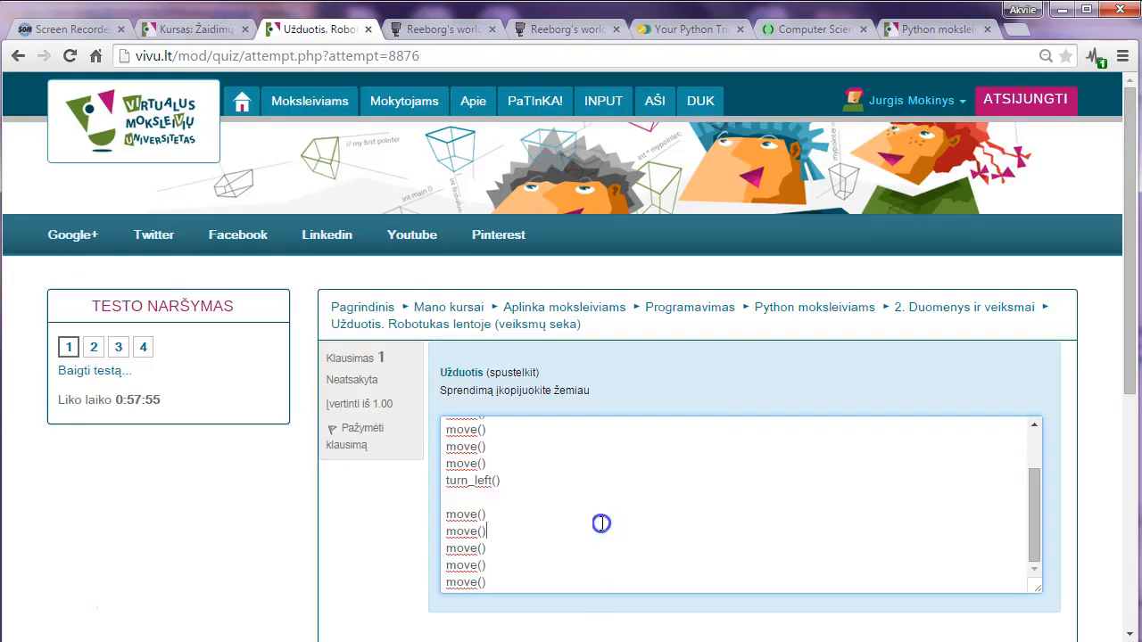
# - Advance the test to question 2 and open its linked "Užduotis" exercise
pyautogui.scroll(-1, 580, 526)
pyautogui.click(352, 578)
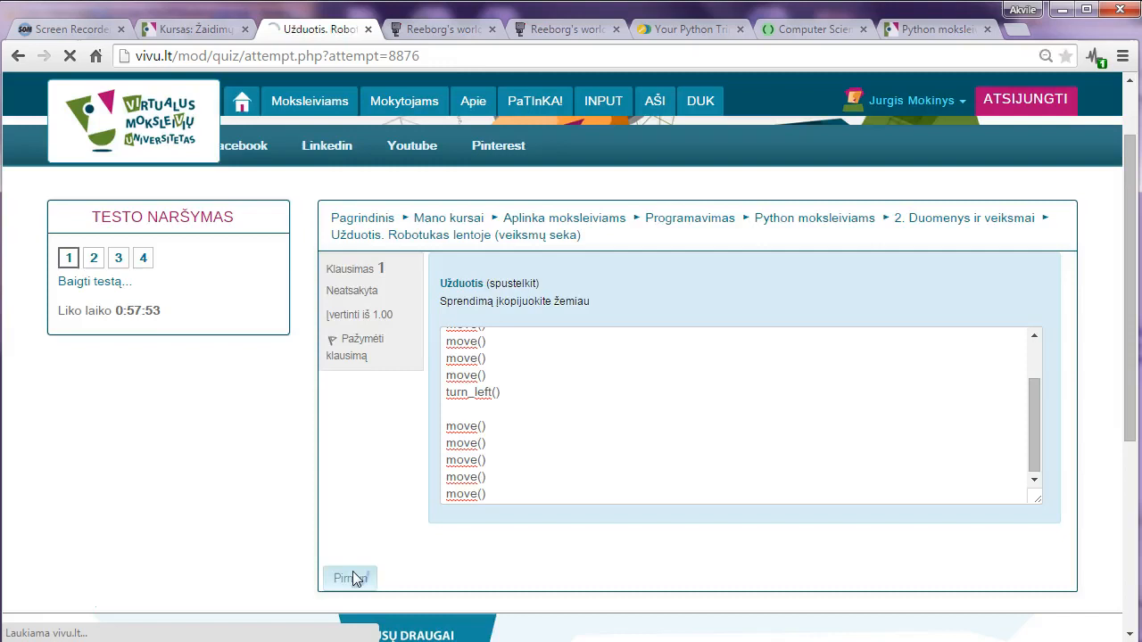
pyautogui.scroll(-1, 312, 544)
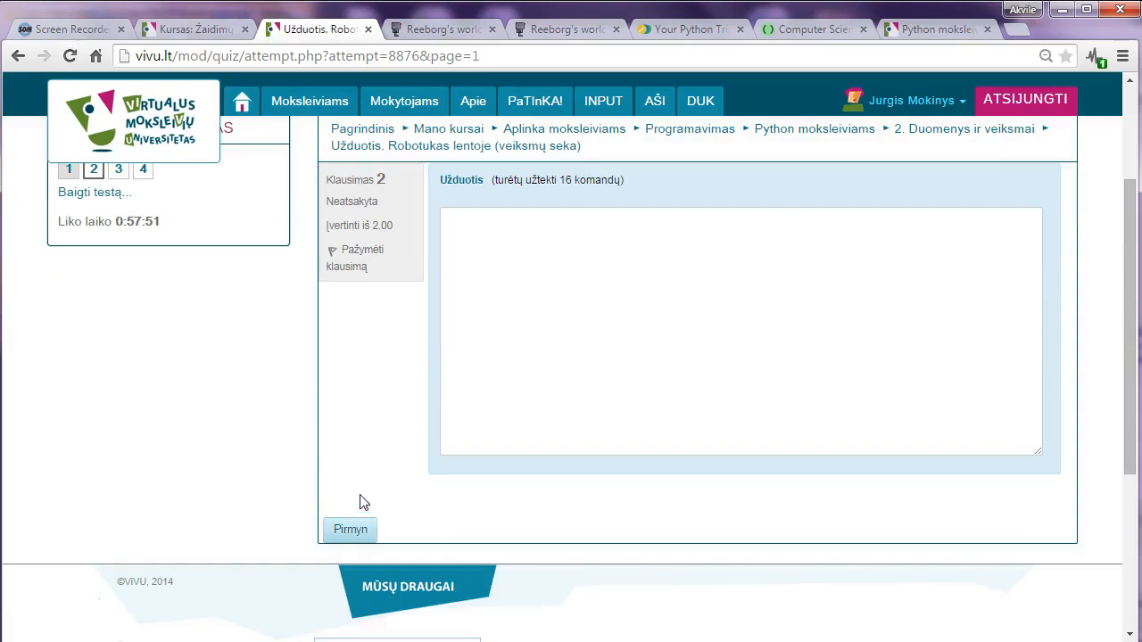
pyautogui.click(461, 179)
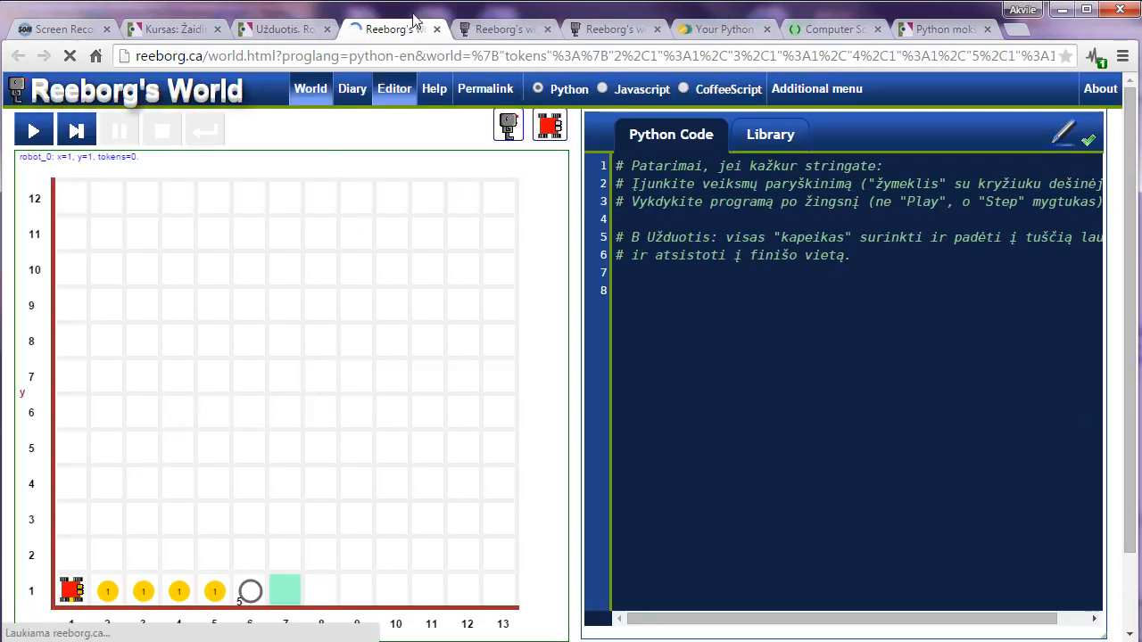
# - Return to the test, go to the attempt summary, and submit all answers to finish the attempt
pyautogui.click(286, 28)
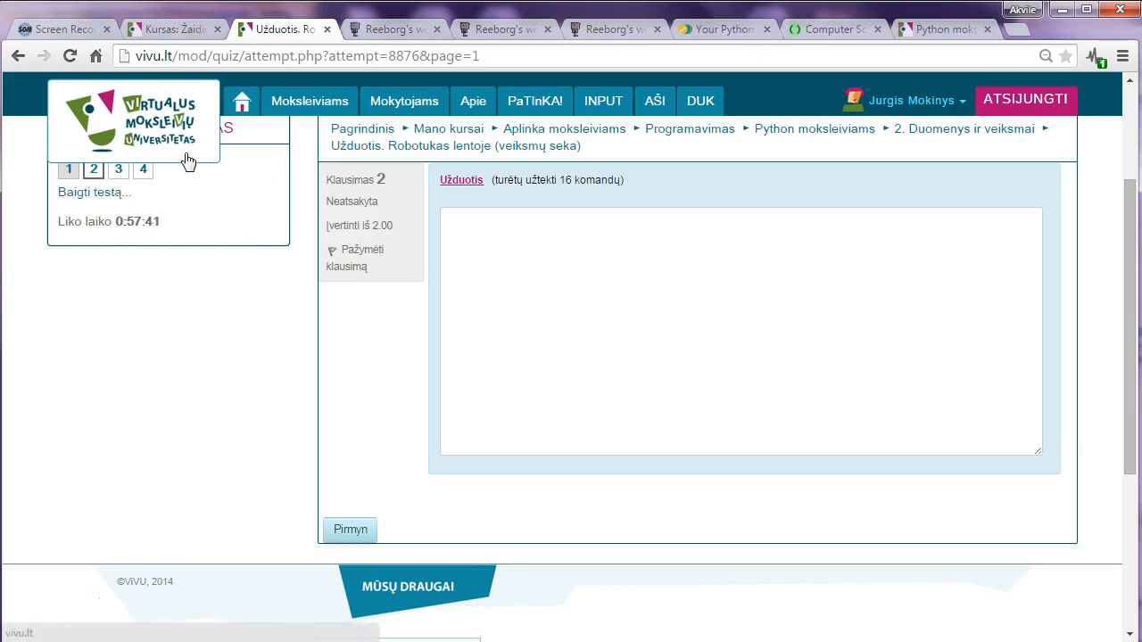
pyautogui.click(142, 170)
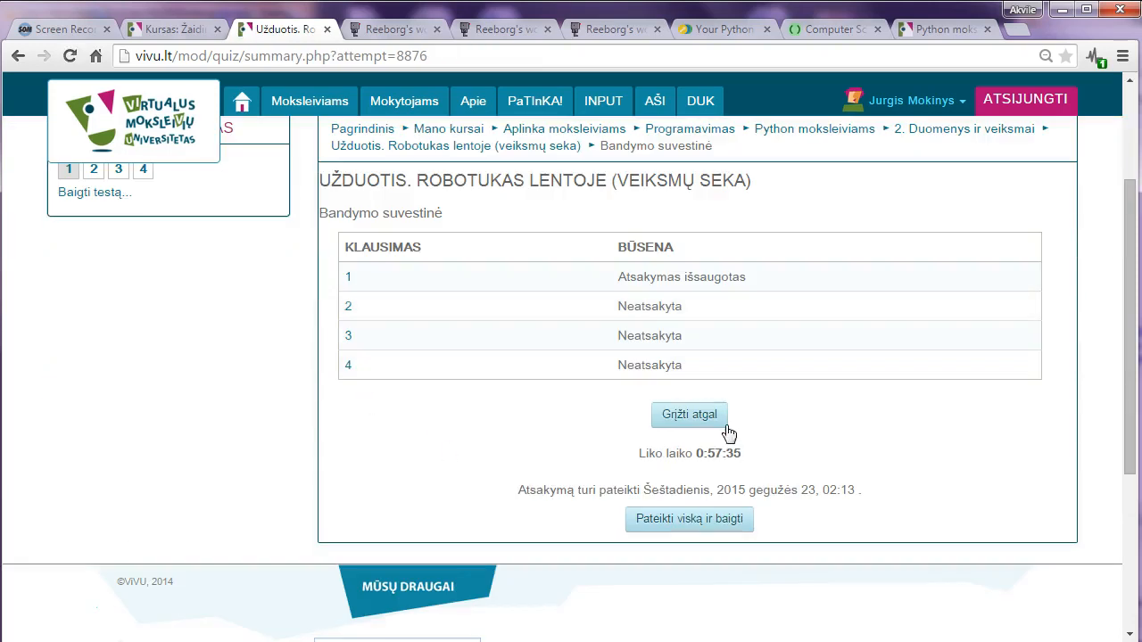
pyautogui.click(703, 523)
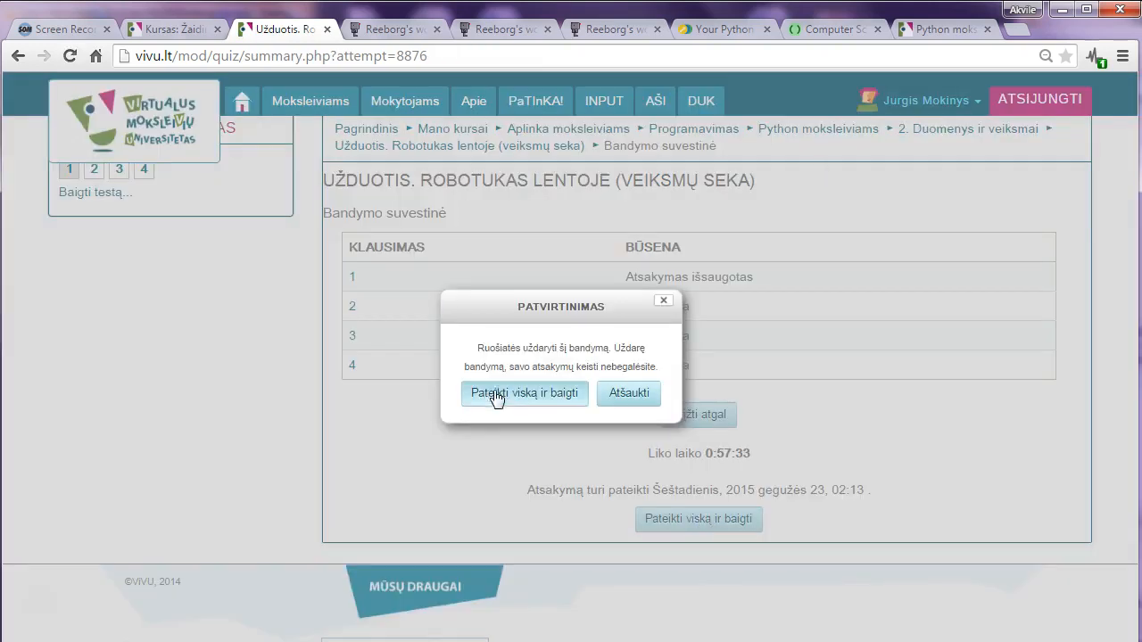
pyautogui.click(526, 397)
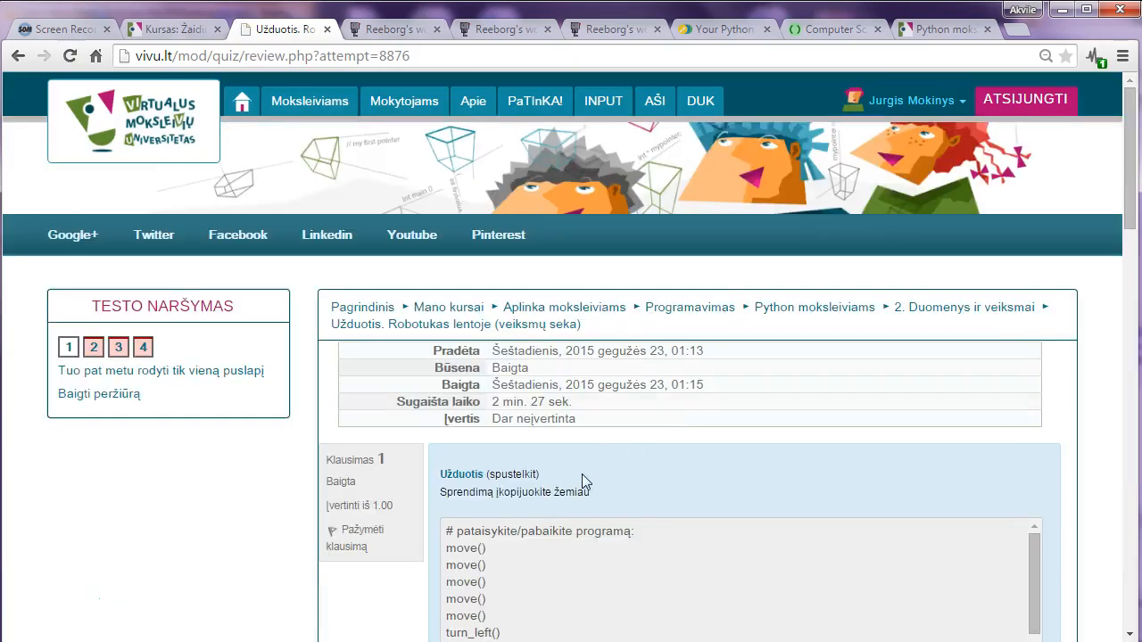
# - Highlight the attempt's grade status in the review and look over question 1's submitted answer
pyautogui.moveTo(493, 419); pyautogui.dragTo(588, 423)
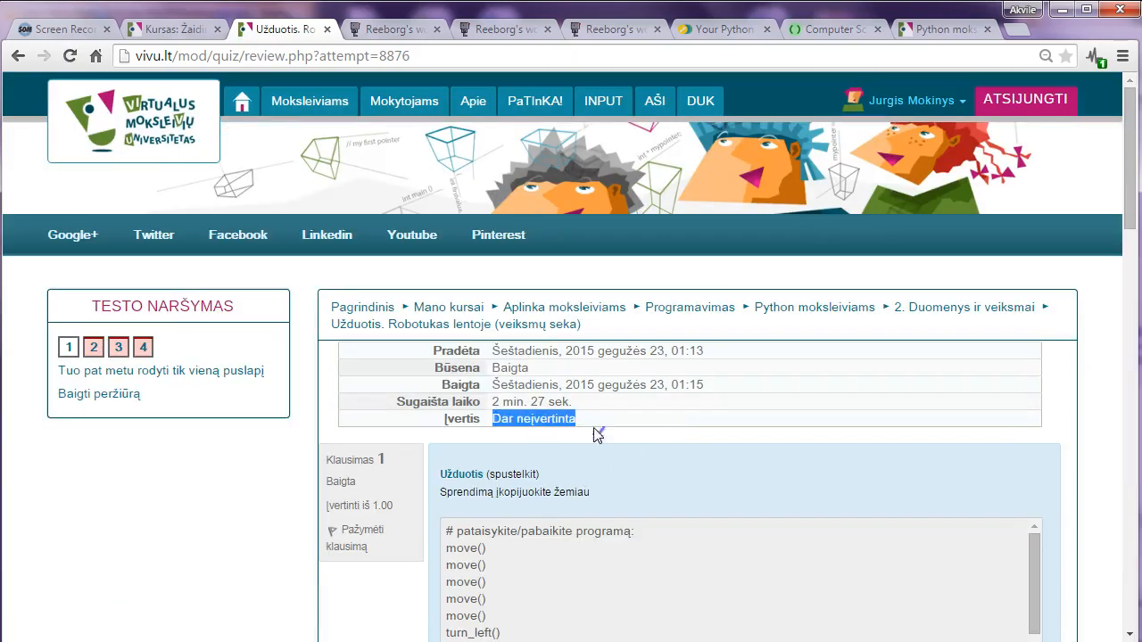
pyautogui.scroll(-3, 607, 452)
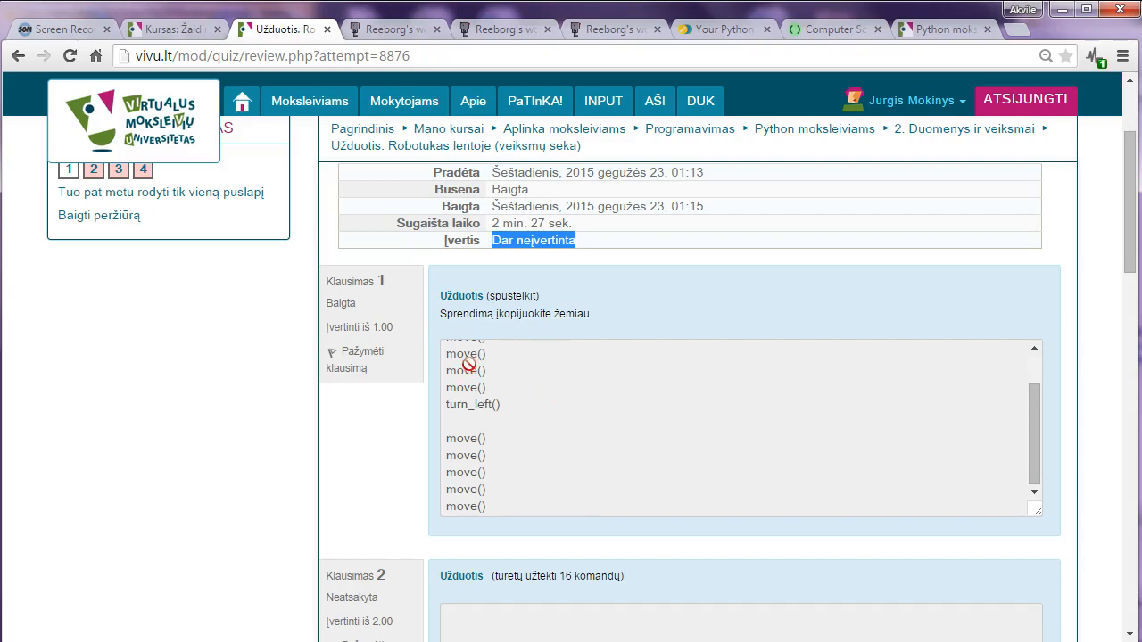
pyautogui.moveTo(469, 365); pyautogui.dragTo(551, 457)
pyautogui.click(611, 468)
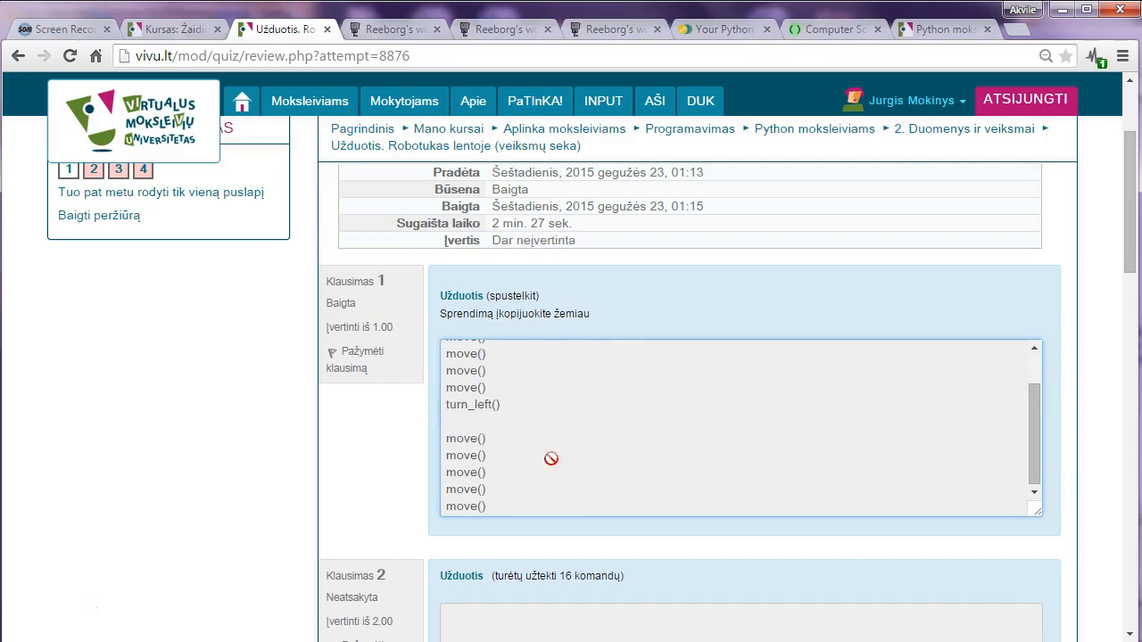
pyautogui.scroll(-1, 551, 458)
pyautogui.scroll(3, 524, 449)
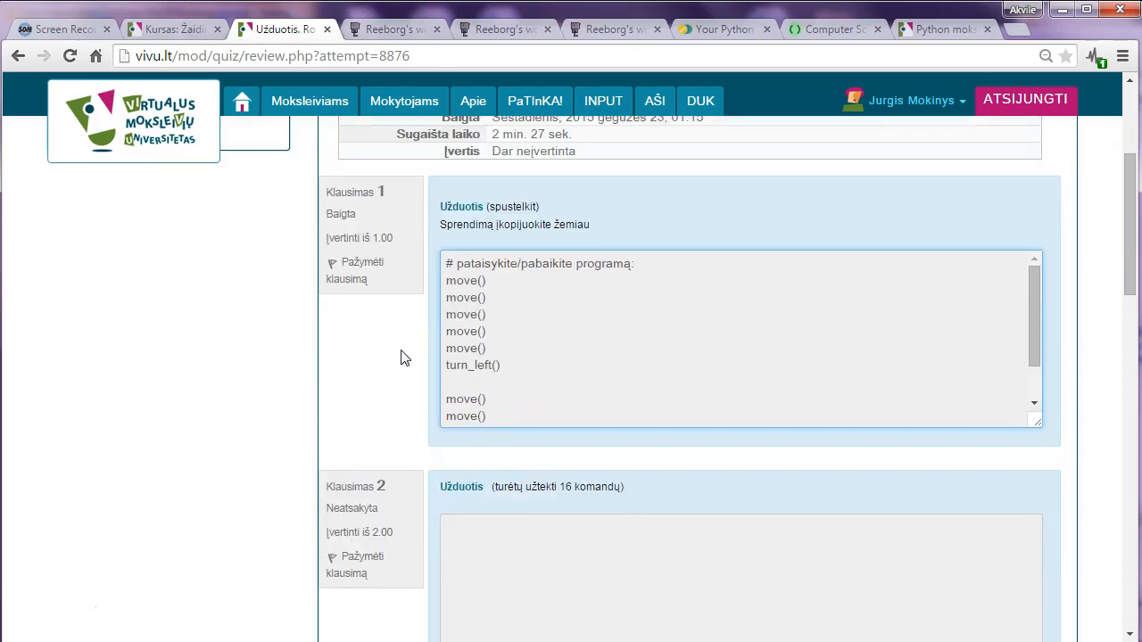
# - Highlight the maximum marks of questions 1 and 2, look through the following questions, and highlight the attempt's completion time
pyautogui.moveTo(374, 239); pyautogui.dragTo(397, 239)
pyautogui.moveTo(378, 532); pyautogui.dragTo(398, 532)
pyautogui.scroll(-2, 468, 496)
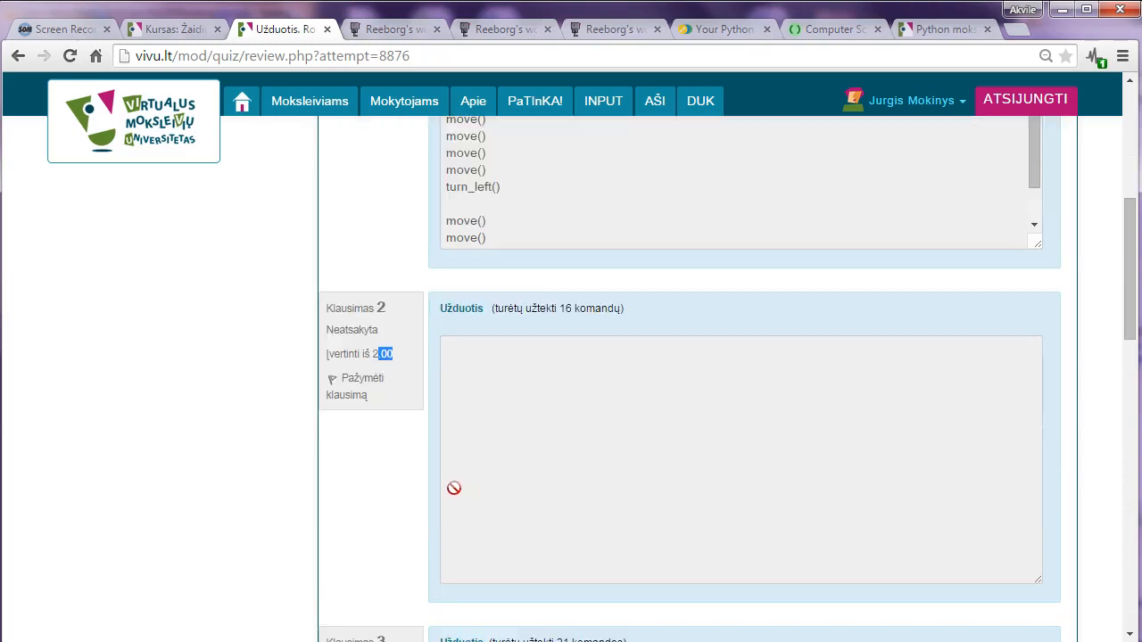
pyautogui.scroll(-3, 454, 487)
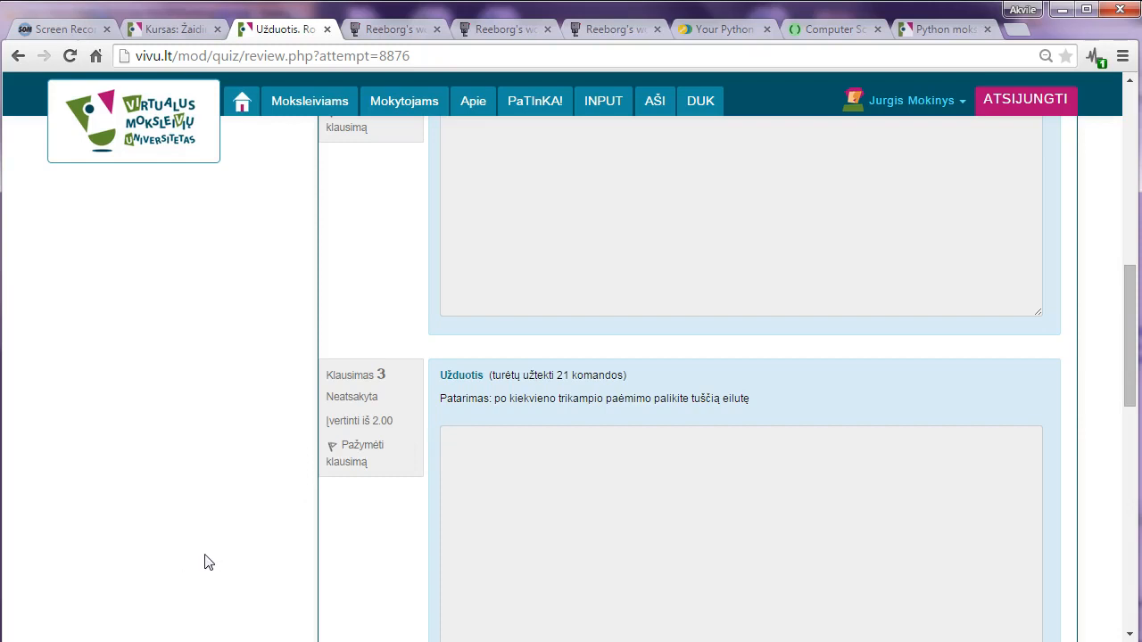
pyautogui.scroll(1, 244, 533)
pyautogui.scroll(-2, 377, 542)
pyautogui.scroll(9, 375, 529)
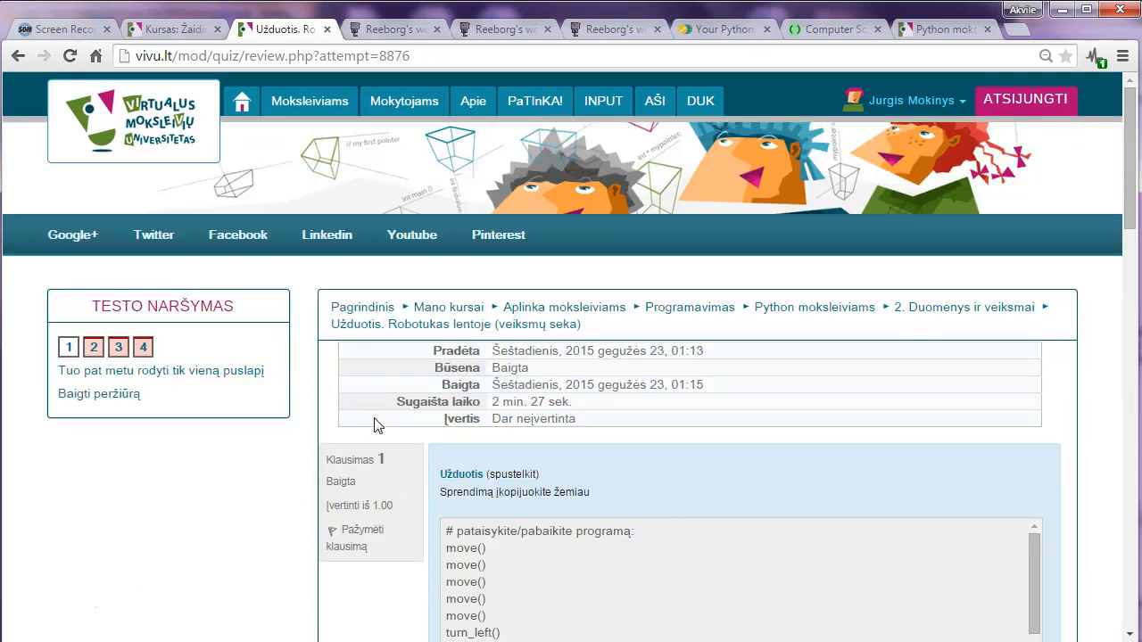
pyautogui.moveTo(635, 382); pyautogui.dragTo(605, 390)
pyautogui.click(639, 389)
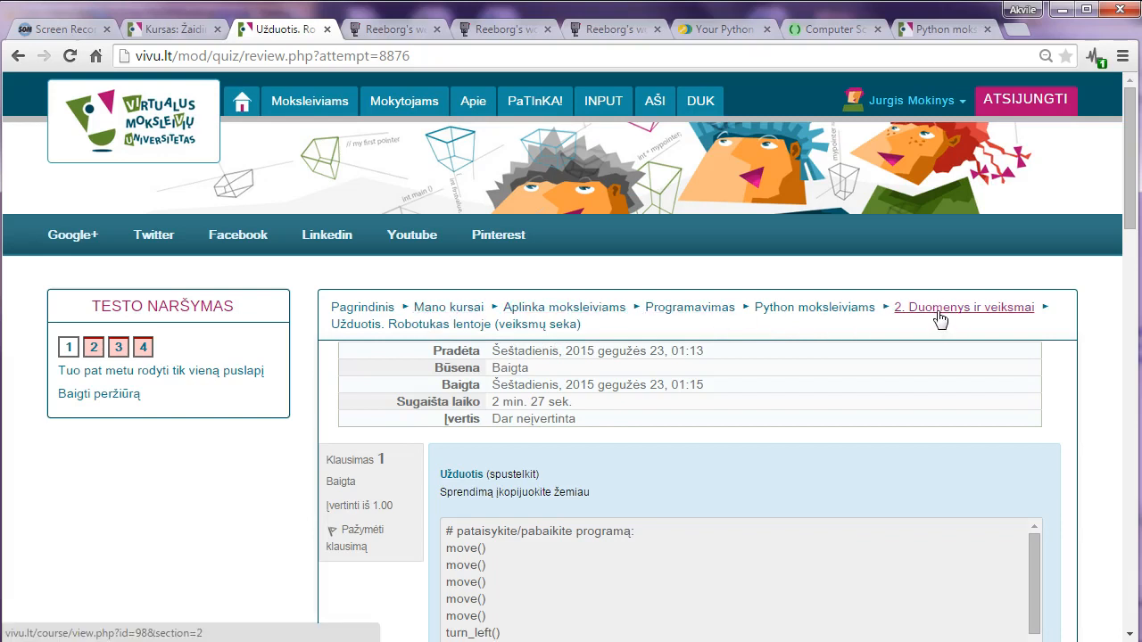
# - Go back to the "Python moksleiviams" course page and look over topic 2's materials, tests and progression requirements
pyautogui.click(803, 310)
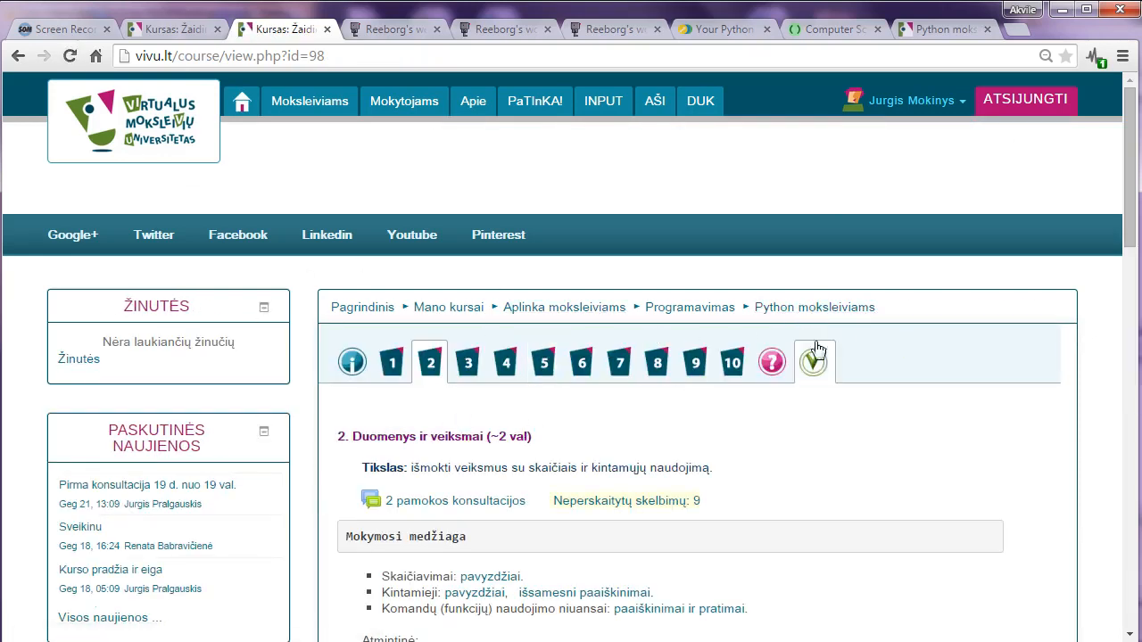
pyautogui.scroll(-4, 522, 410)
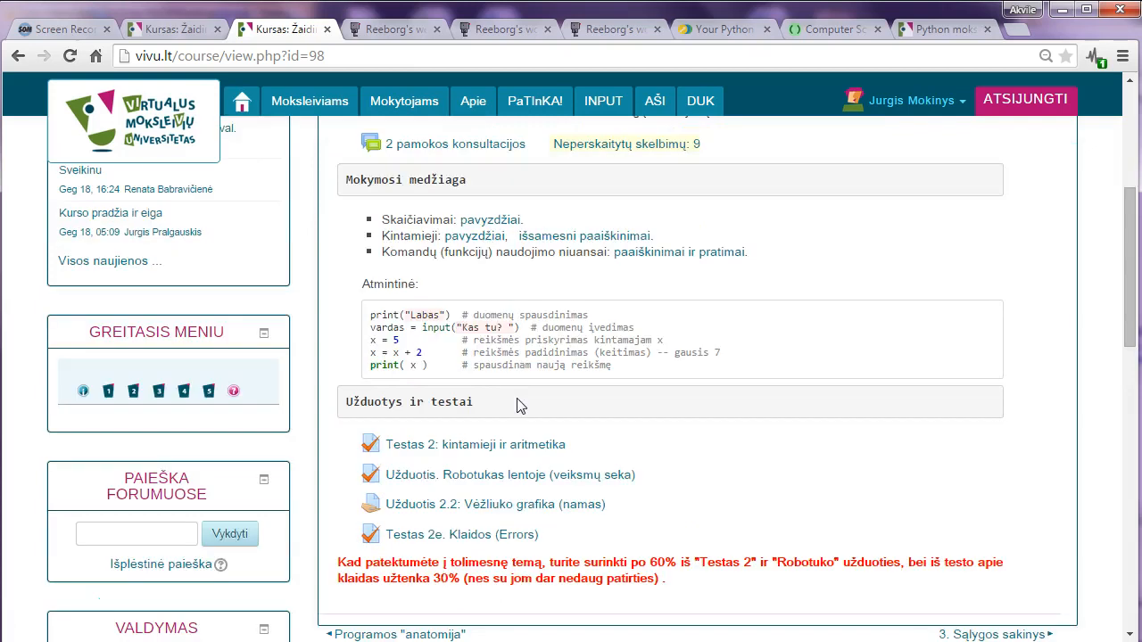
pyautogui.scroll(2, 520, 403)
pyautogui.scroll(1, 472, 423)
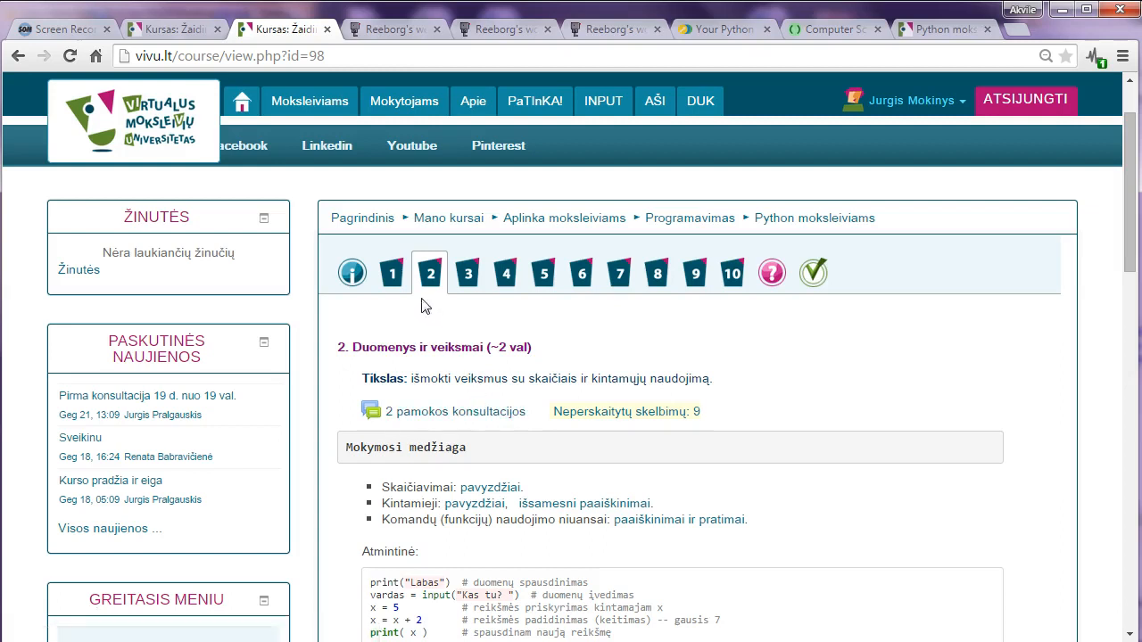
# - Switch to topic 1 of the course and open its "1 pamokos konsultacijos" forum
pyautogui.click(391, 273)
pyautogui.scroll(-3, 463, 401)
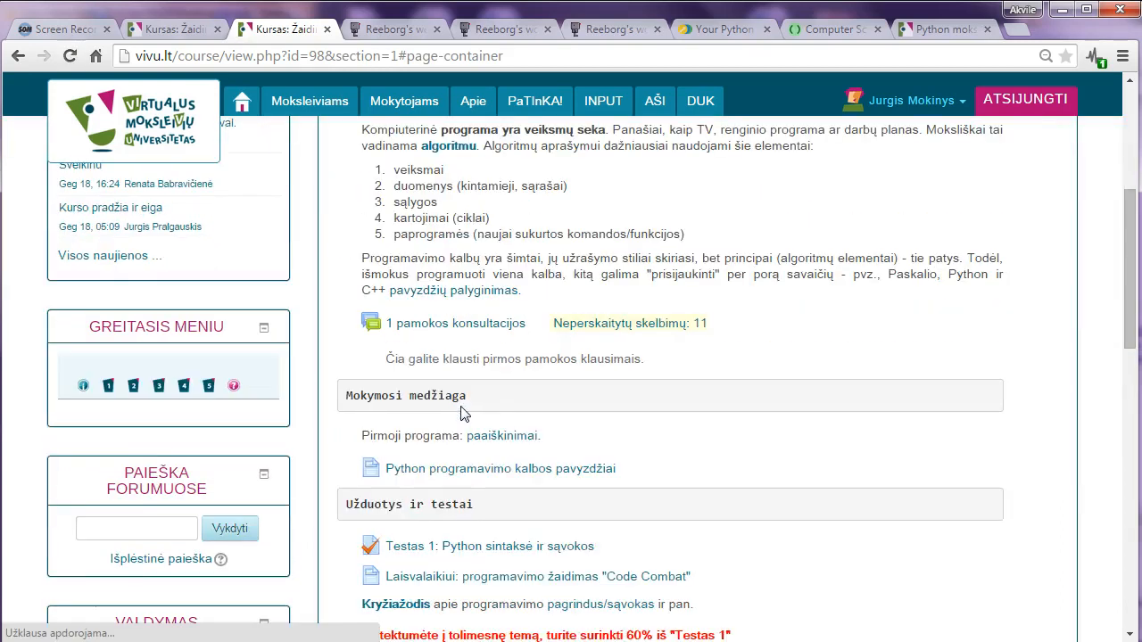
pyautogui.click(445, 326)
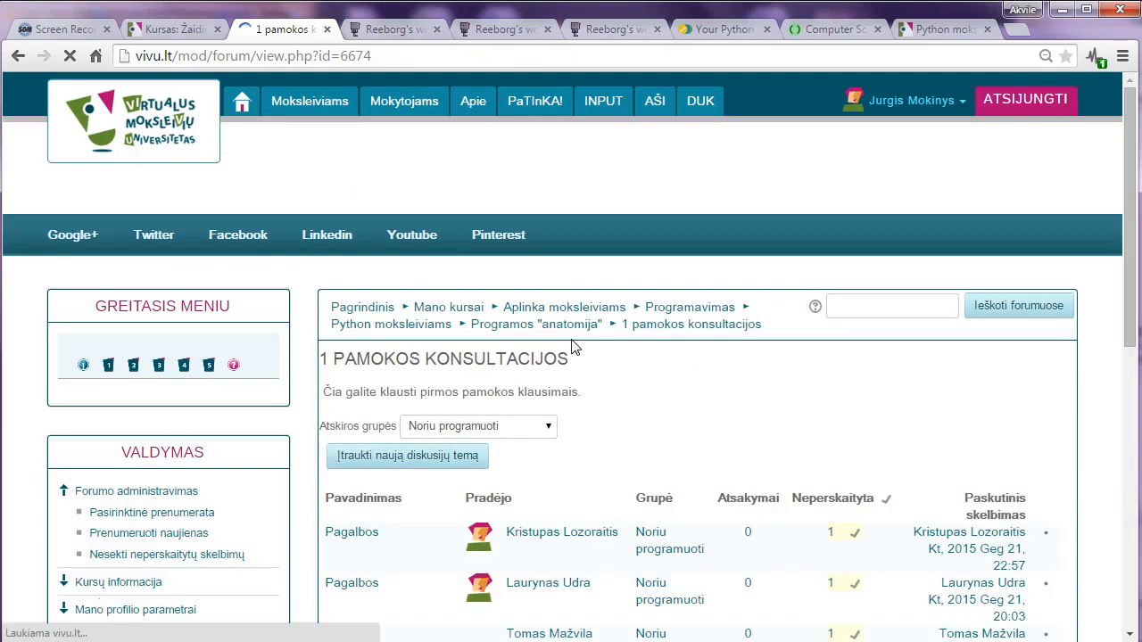
# - Return from the topic 1 forum to the course and look over the introduction section's resources and introductory tests
pyautogui.scroll(-2, 503, 358)
pyautogui.scroll(2, 499, 352)
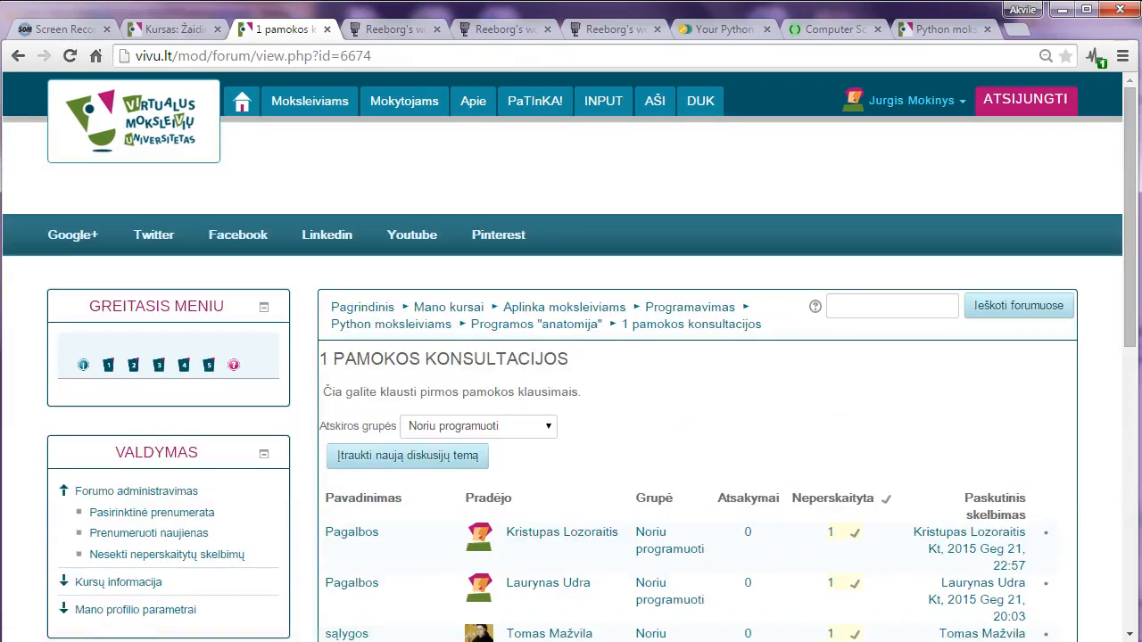
pyautogui.click(19, 57)
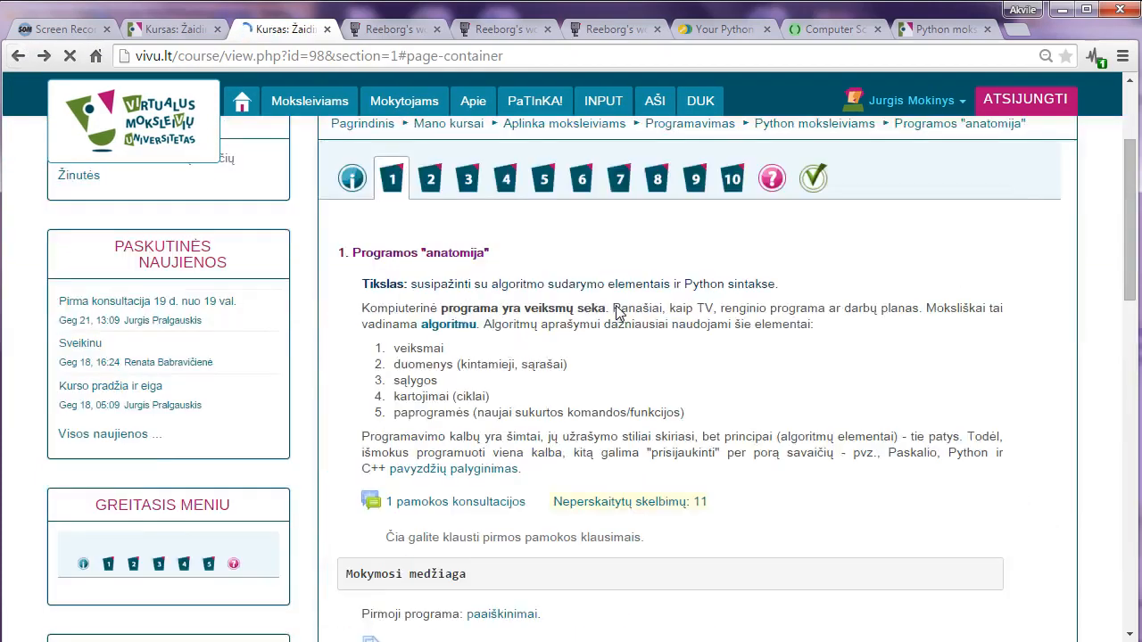
pyautogui.scroll(4, 535, 331)
pyautogui.click(353, 359)
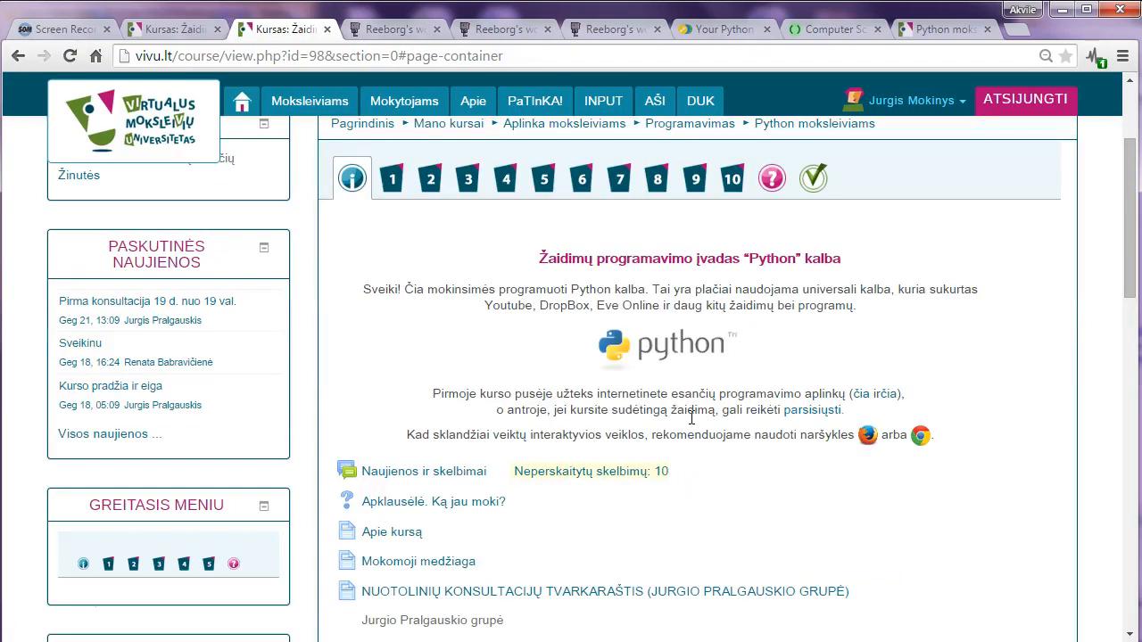
pyautogui.scroll(-1, 691, 418)
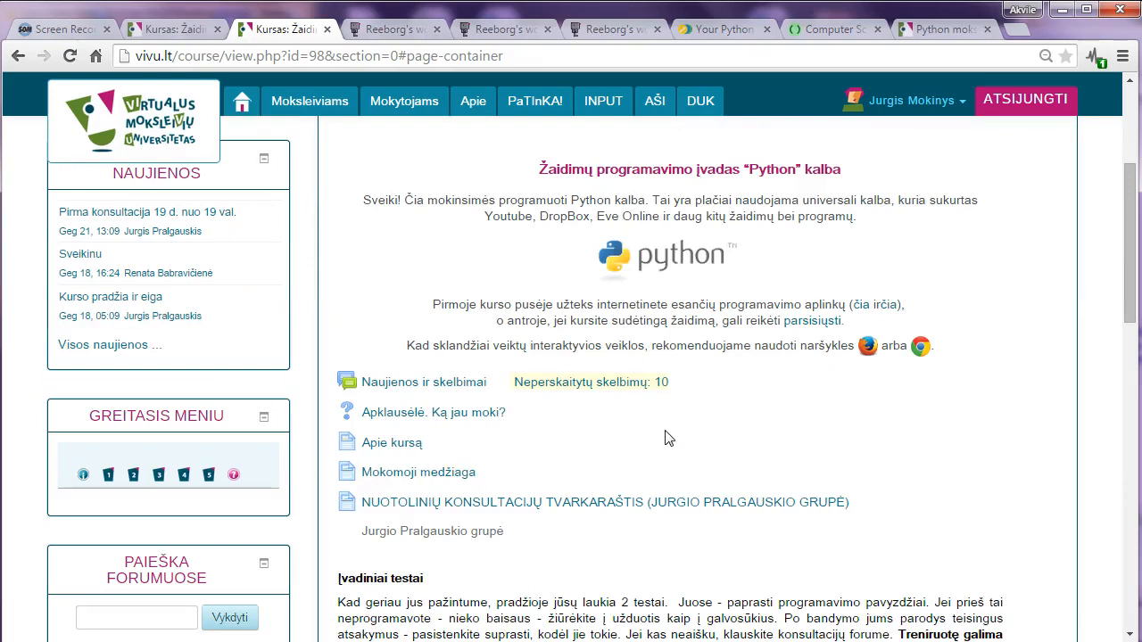
pyautogui.scroll(-2, 662, 437)
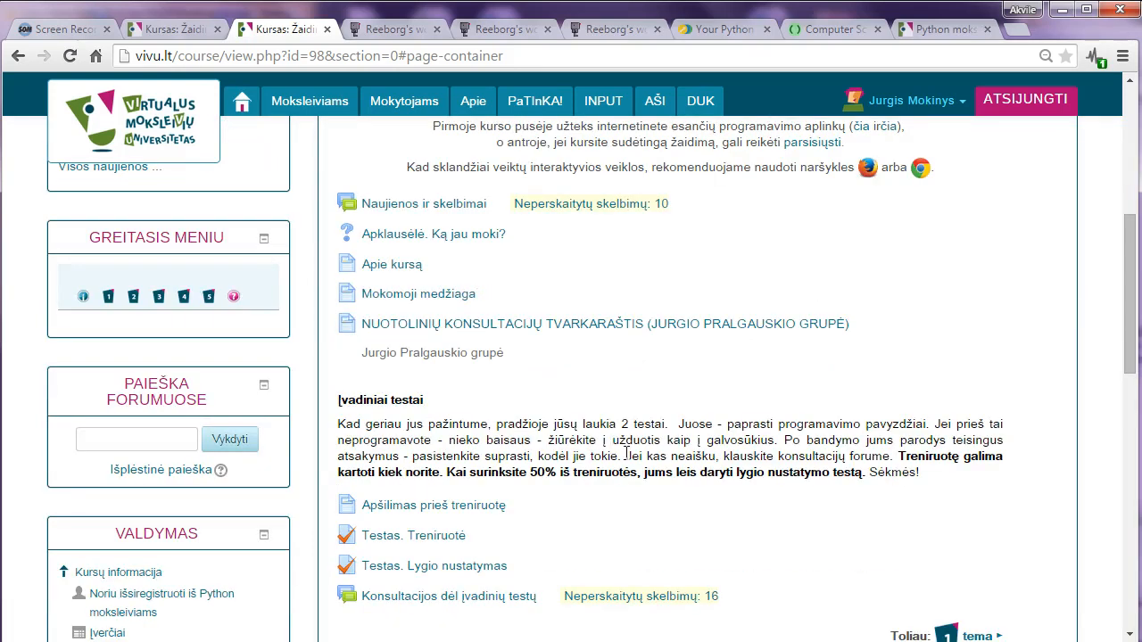
pyautogui.scroll(4, 647, 443)
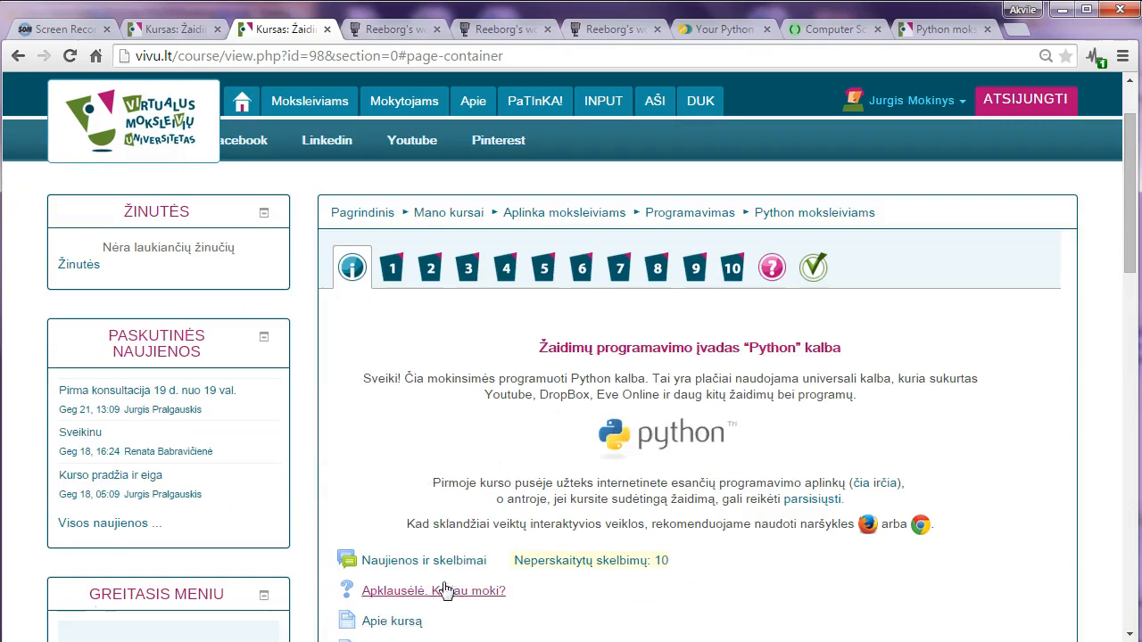
# - Switch to the course's consultations section, highlight the live chat description, and open the "Pokalbių kambarys" chat room
pyautogui.click(771, 269)
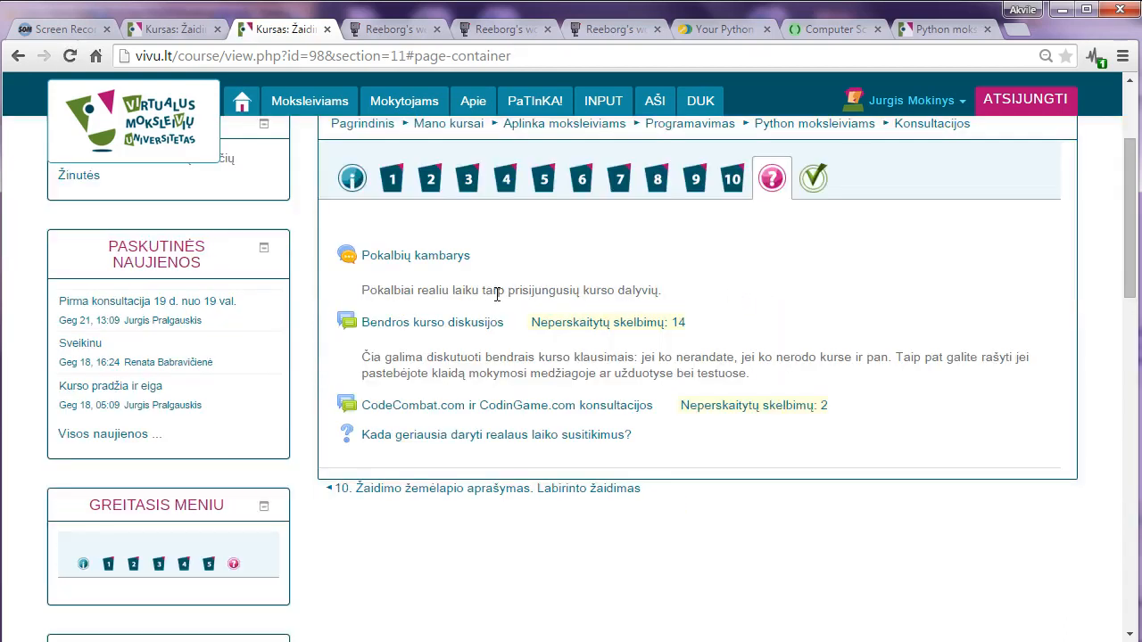
pyautogui.moveTo(496, 291); pyautogui.dragTo(724, 296)
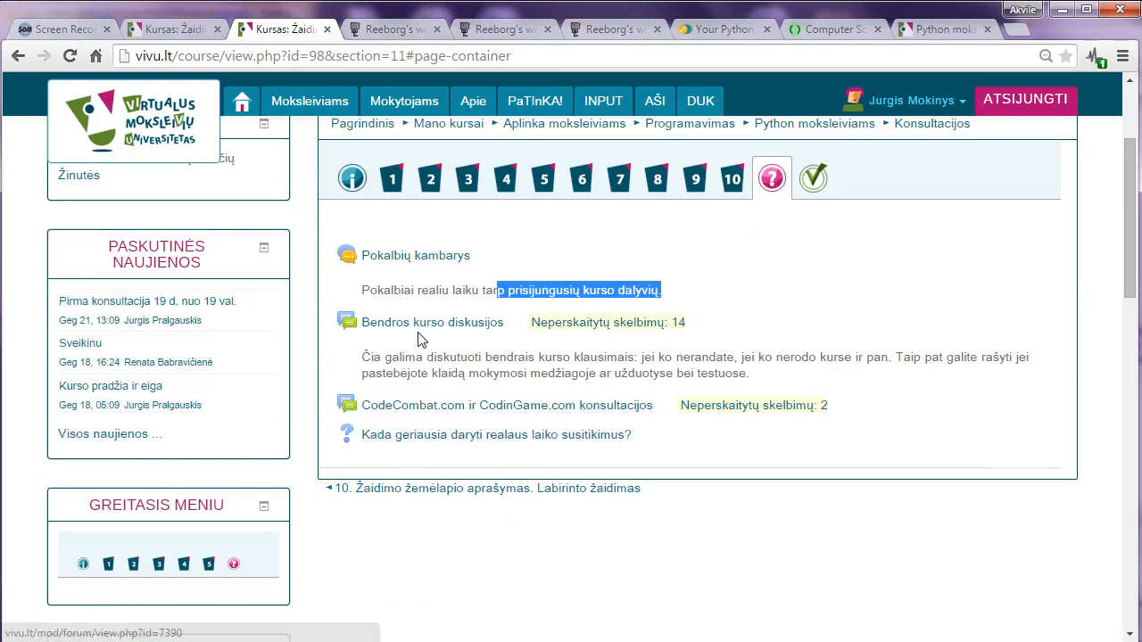
pyautogui.click(418, 258)
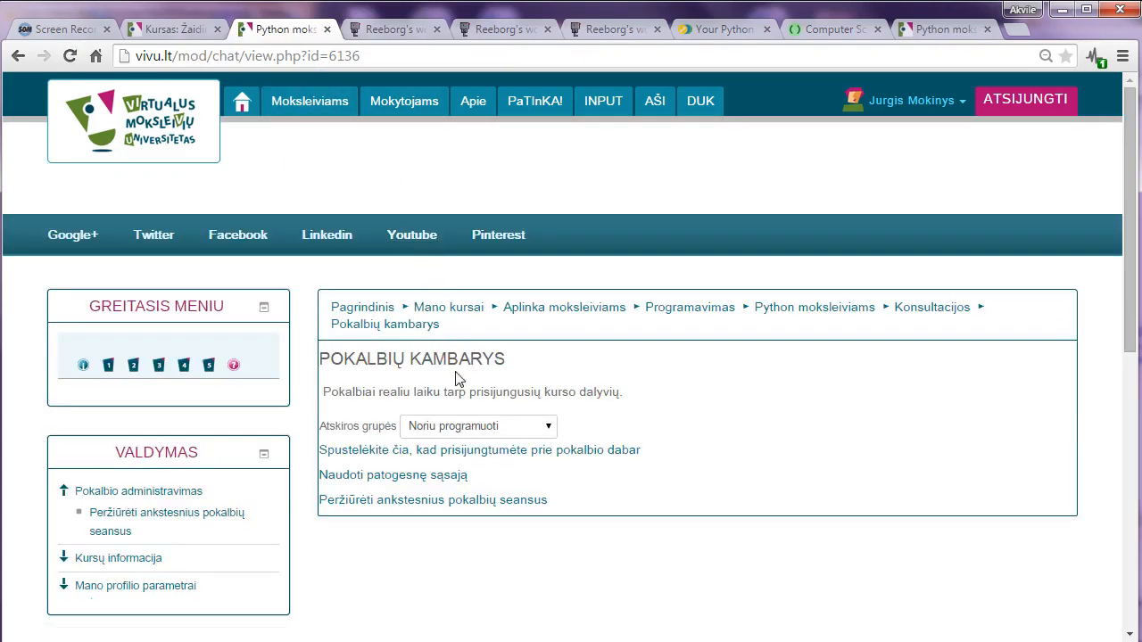
# - Join the live chat, send the message "bandau..", and close the chat window
pyautogui.click(539, 451)
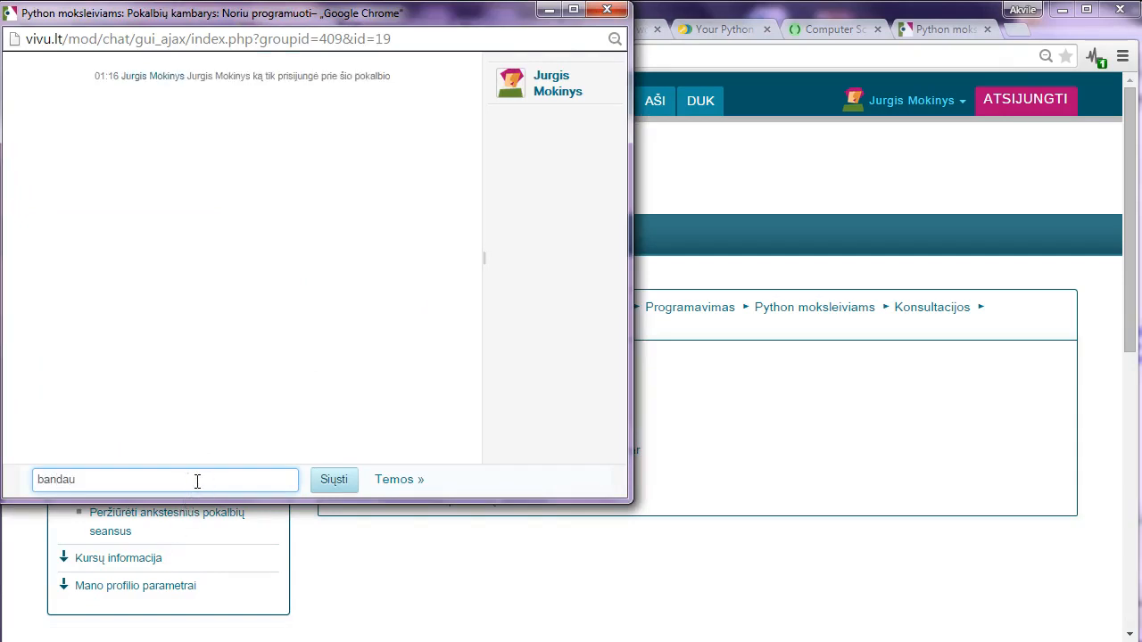
pyautogui.write('bandau..')
pyautogui.press('Return')
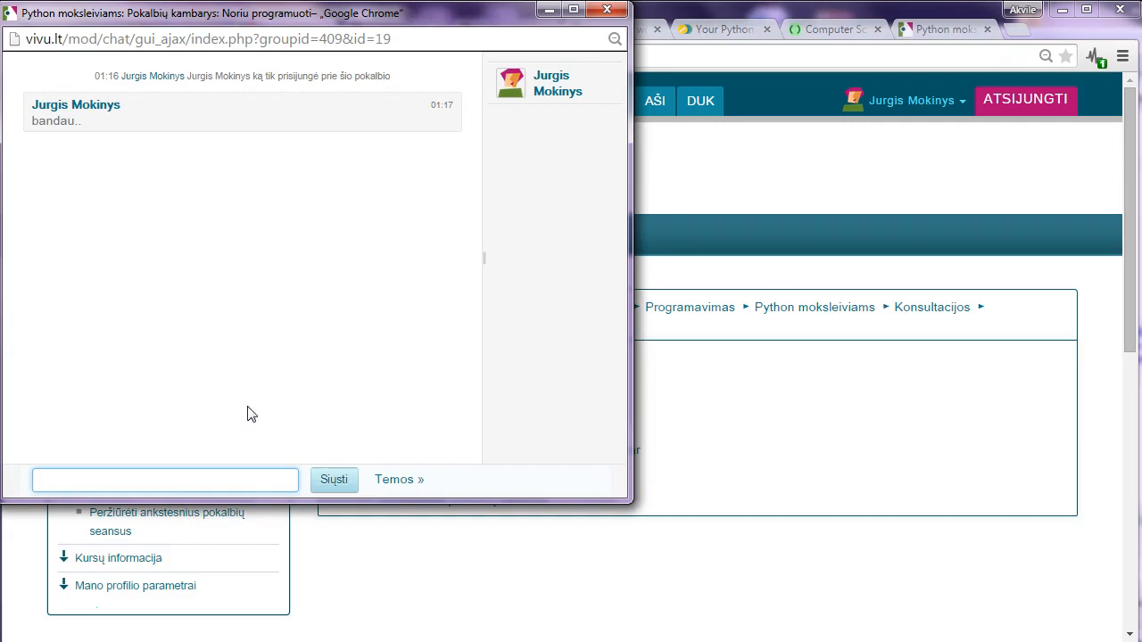
pyautogui.click(607, 9)
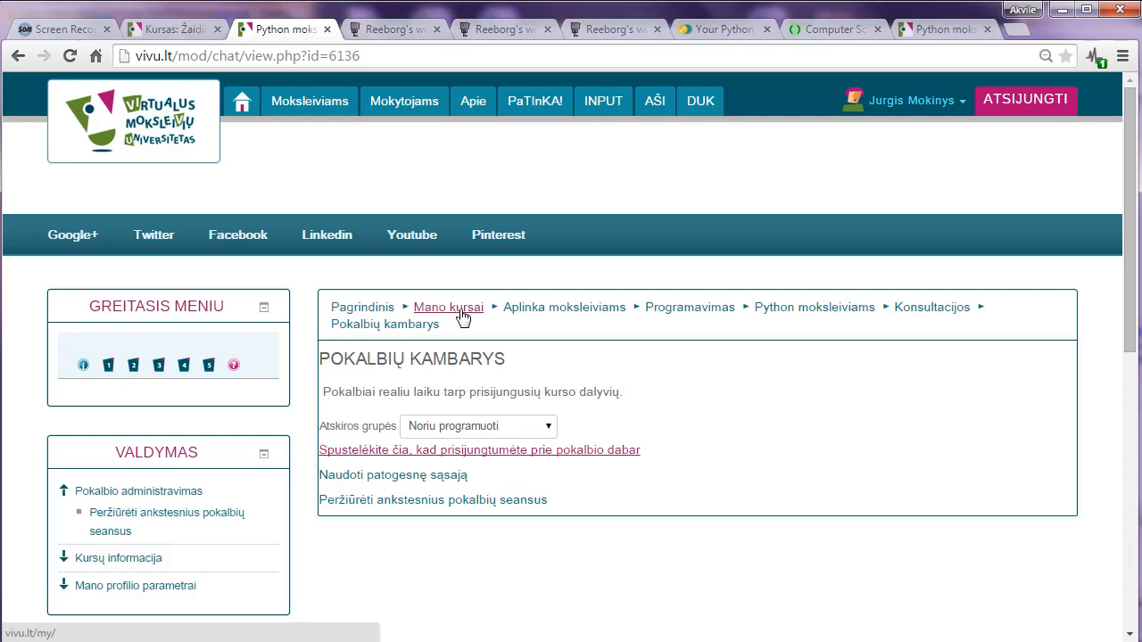
# - Return to the consultations section, open the list of all course forums, and look over the general and learning forums
pyautogui.click(234, 365)
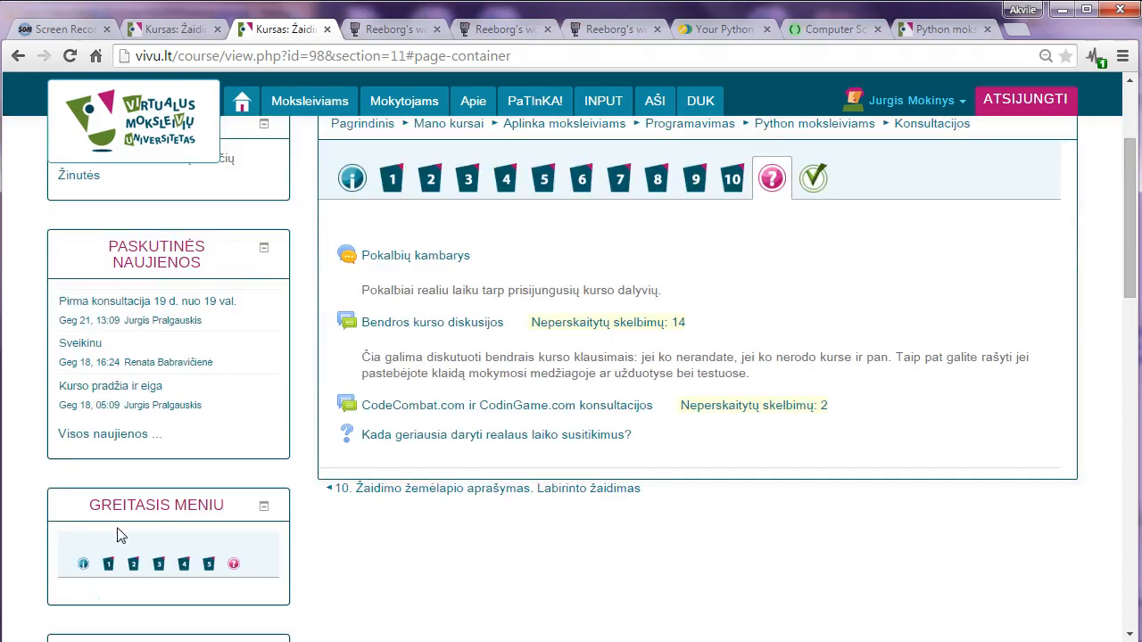
pyautogui.scroll(-1, 245, 540)
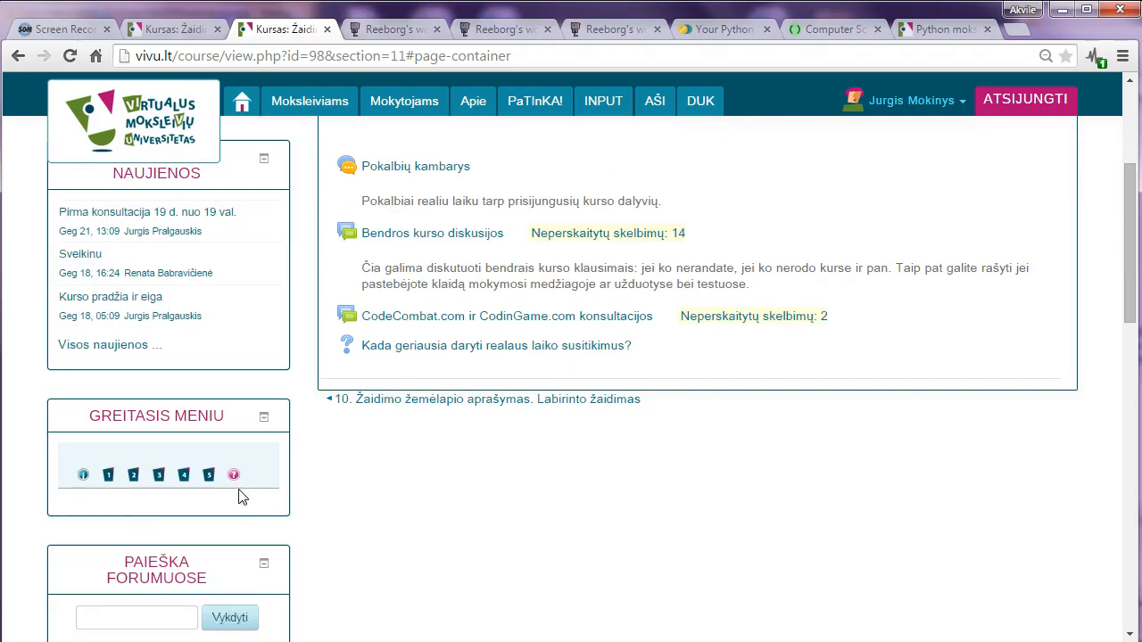
pyautogui.moveTo(233, 477)
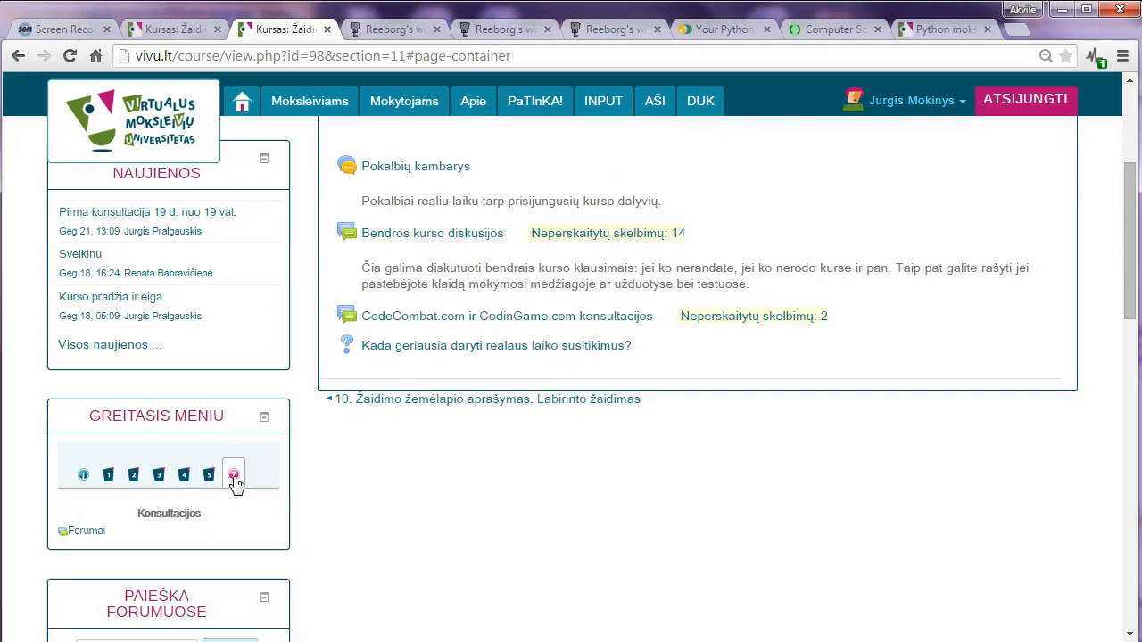
pyautogui.click(90, 532)
pyautogui.scroll(-2, 540, 354)
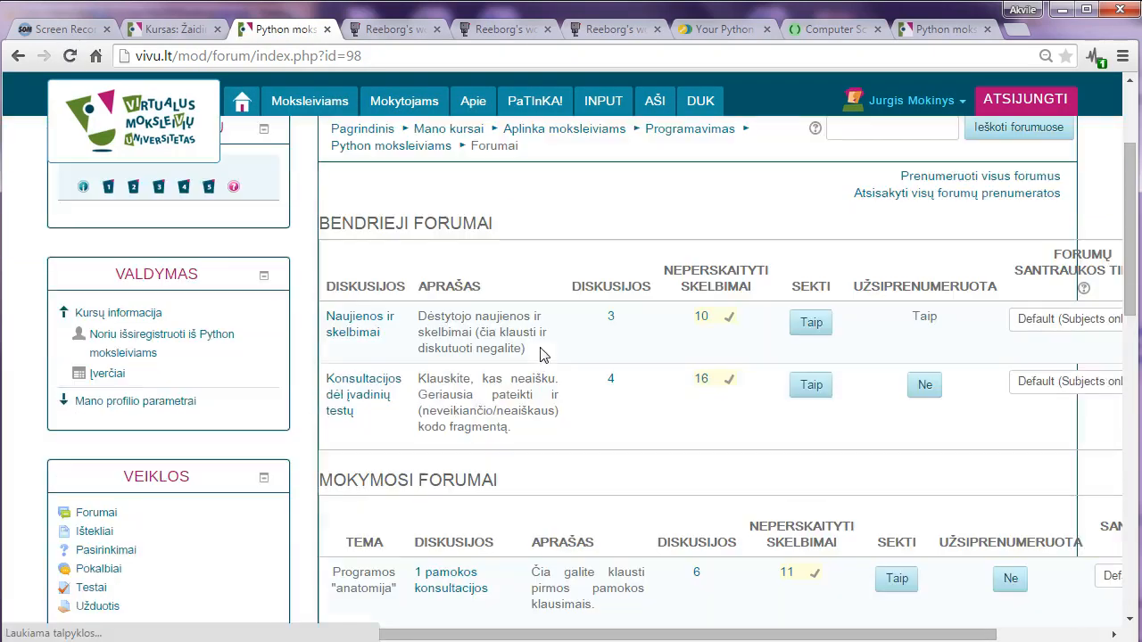
pyautogui.scroll(-2, 549, 348)
pyautogui.scroll(-2, 434, 326)
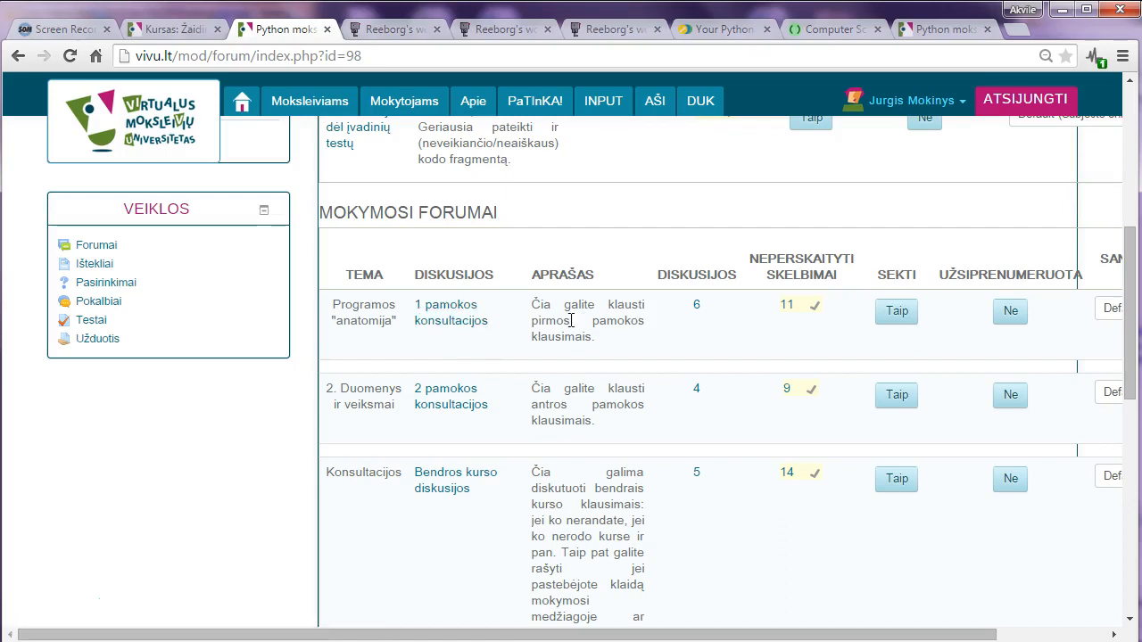
pyautogui.moveTo(558, 321); pyautogui.dragTo(589, 349)
pyautogui.click(584, 346)
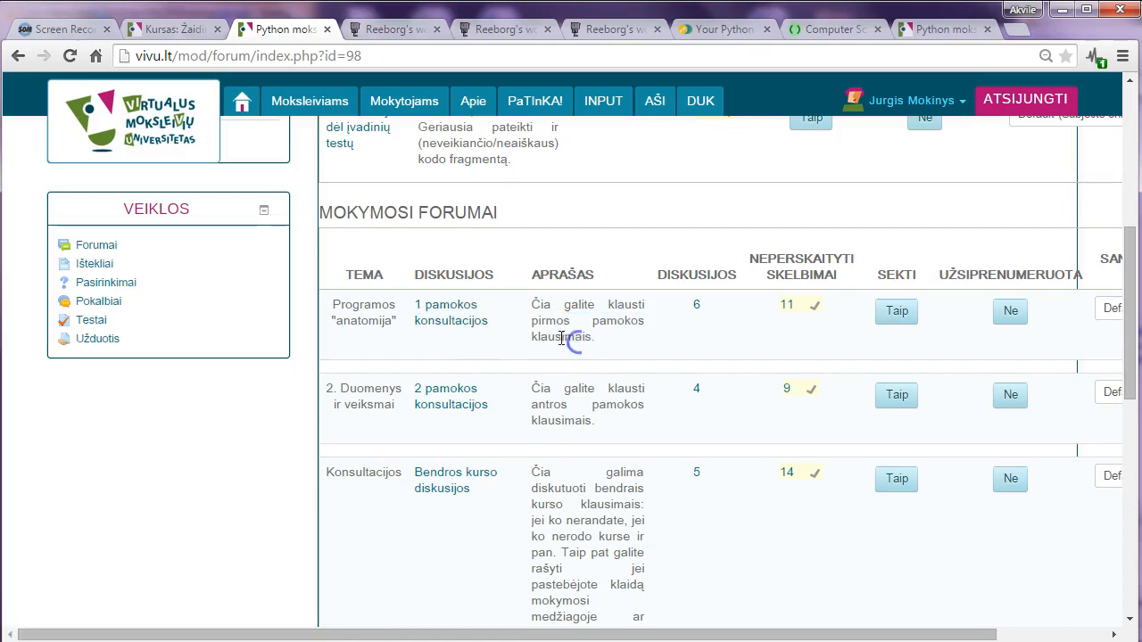
# - Open the "1 pamokos konsultacijos" forum, highlight part of its description, and view the available separate groups
pyautogui.click(455, 329)
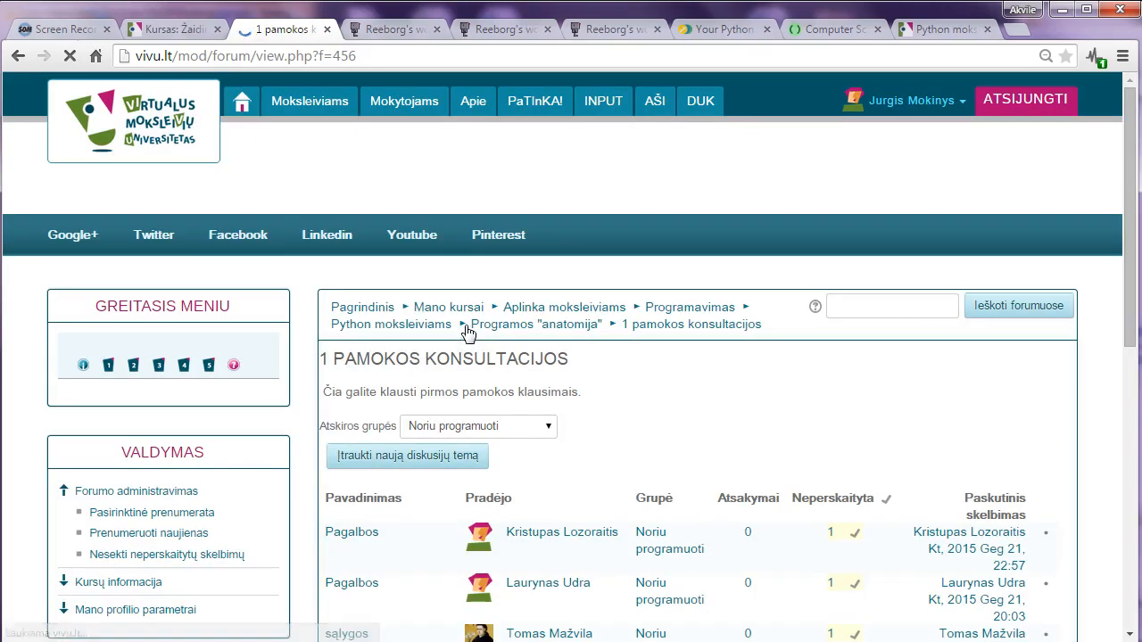
pyautogui.scroll(-1, 555, 395)
pyautogui.scroll(2, 555, 384)
pyautogui.moveTo(425, 302); pyautogui.dragTo(477, 306)
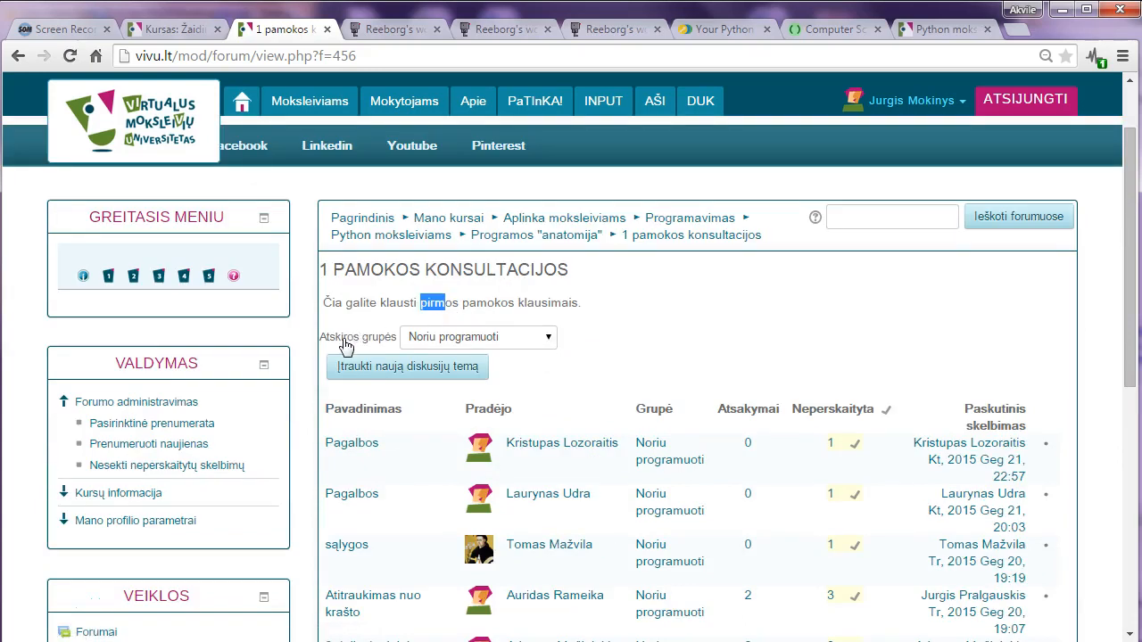
pyautogui.click(422, 337)
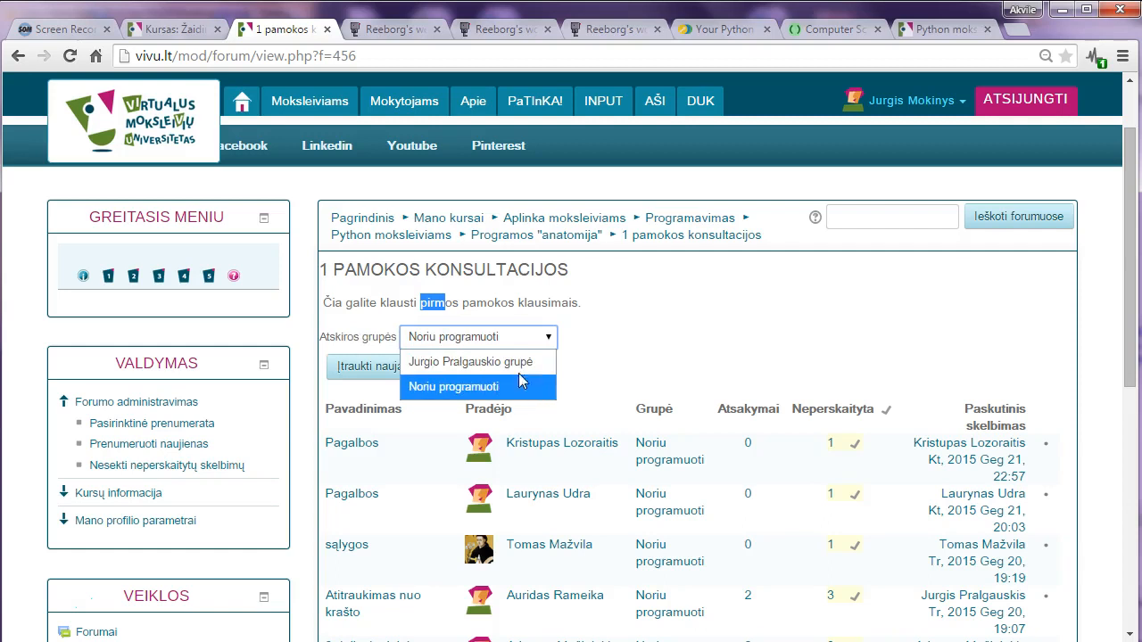
pyautogui.click(612, 359)
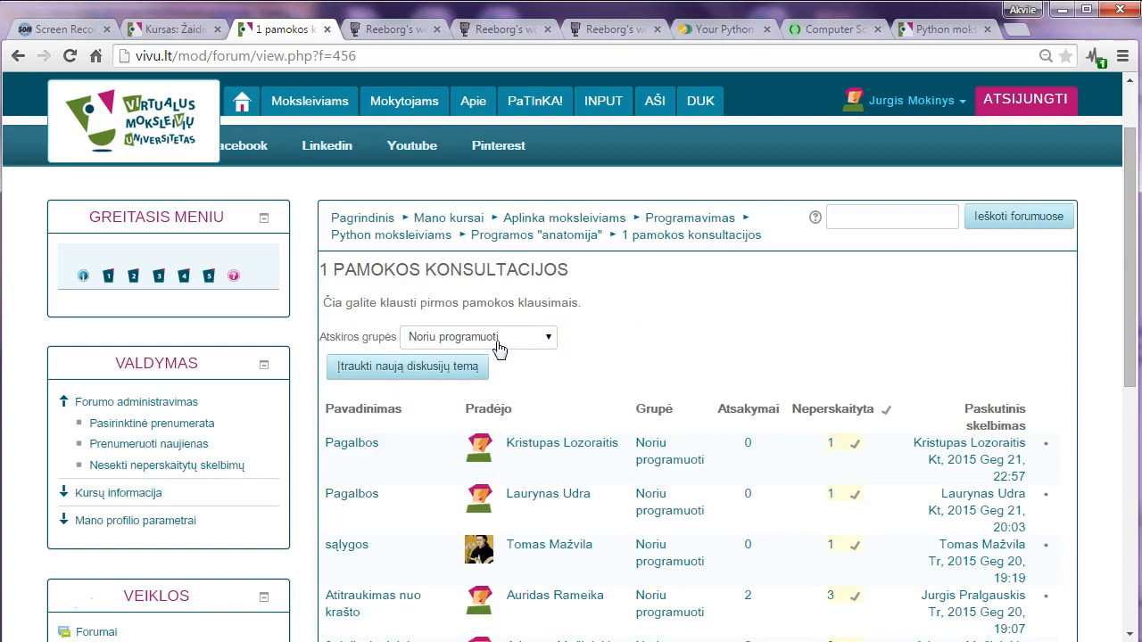
# - Show the forum's discussions for the teacher's group, and switch the group back to "Noriu programuoti"
pyautogui.click(550, 343)
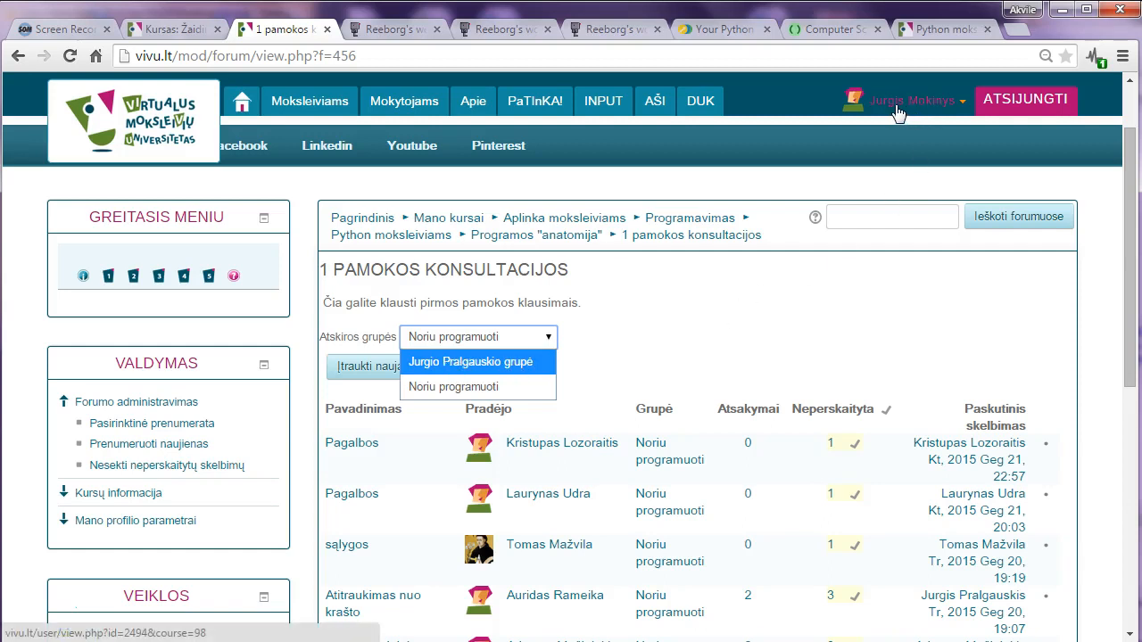
pyautogui.click(481, 368)
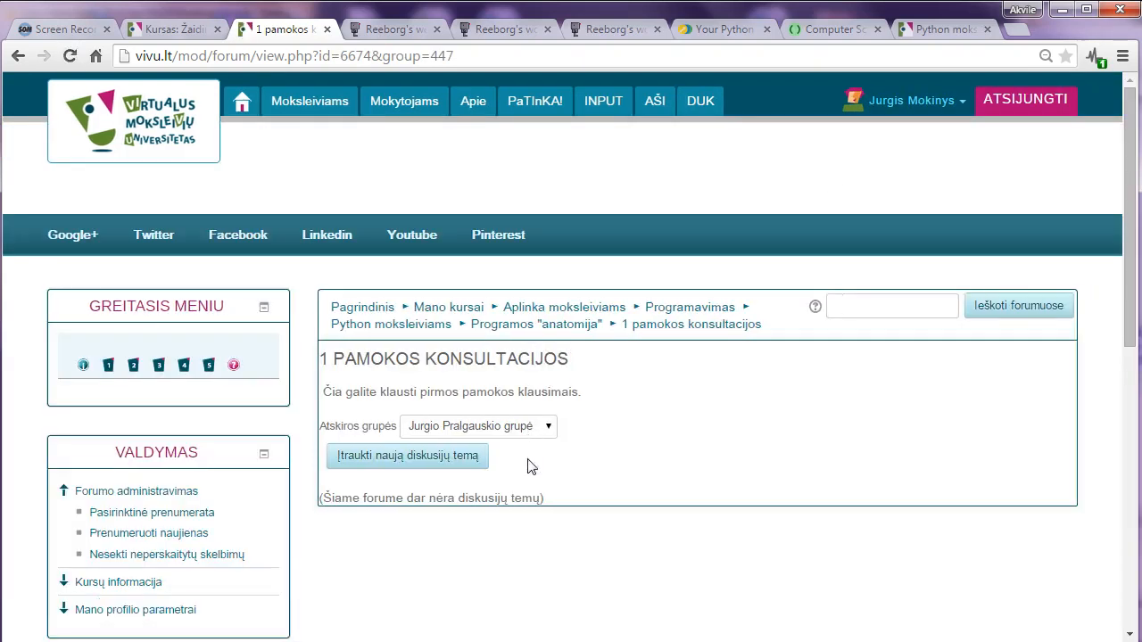
pyautogui.click(543, 336)
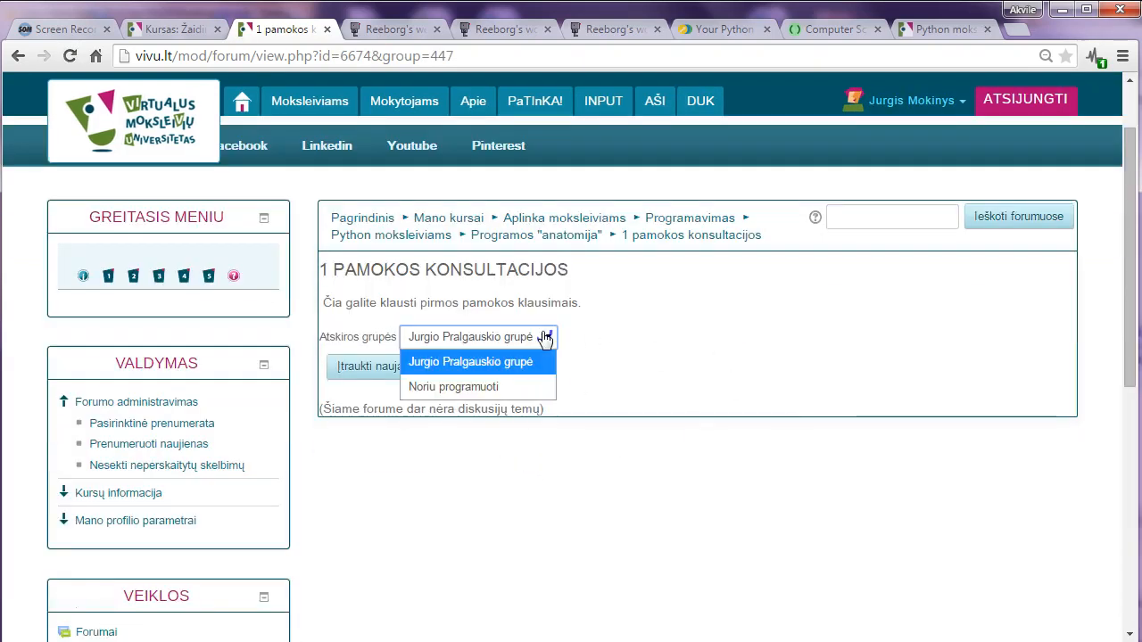
pyautogui.click(497, 391)
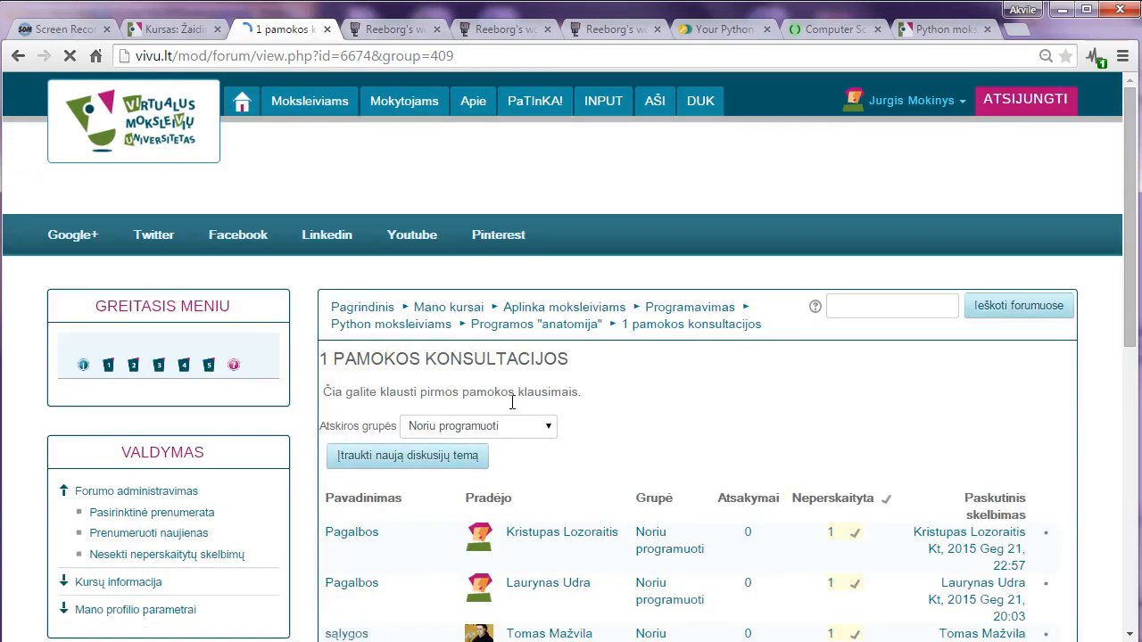
# - Look through the "Noriu programuoti" group's discussions, highlighting most of the list and clearing the highlight
pyautogui.scroll(-2, 563, 414)
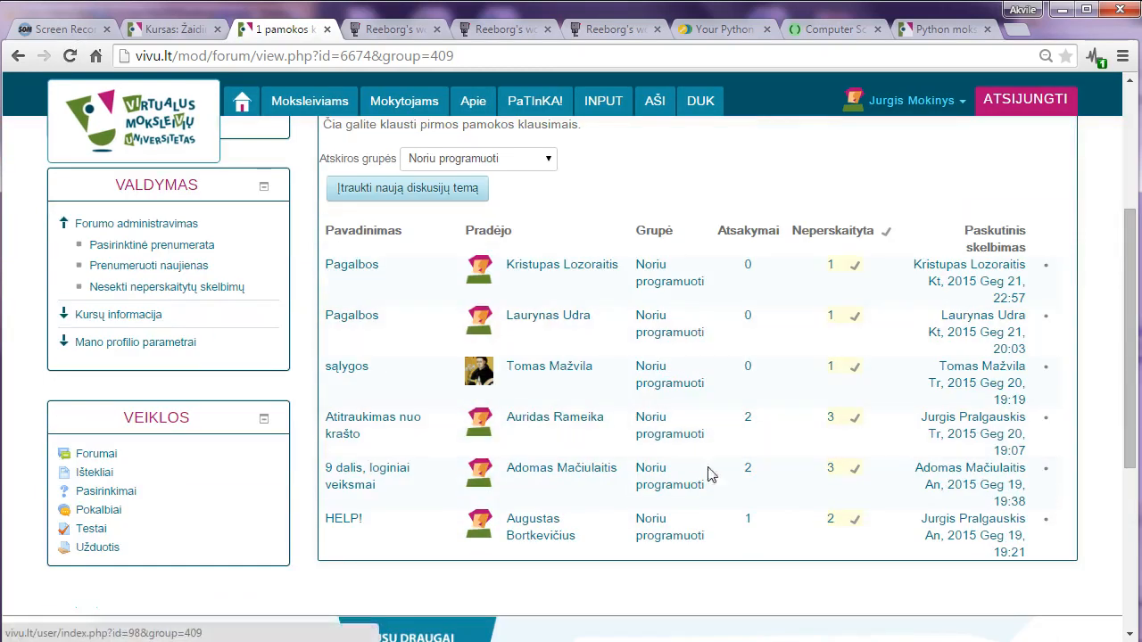
pyautogui.moveTo(723, 500); pyautogui.dragTo(324, 265)
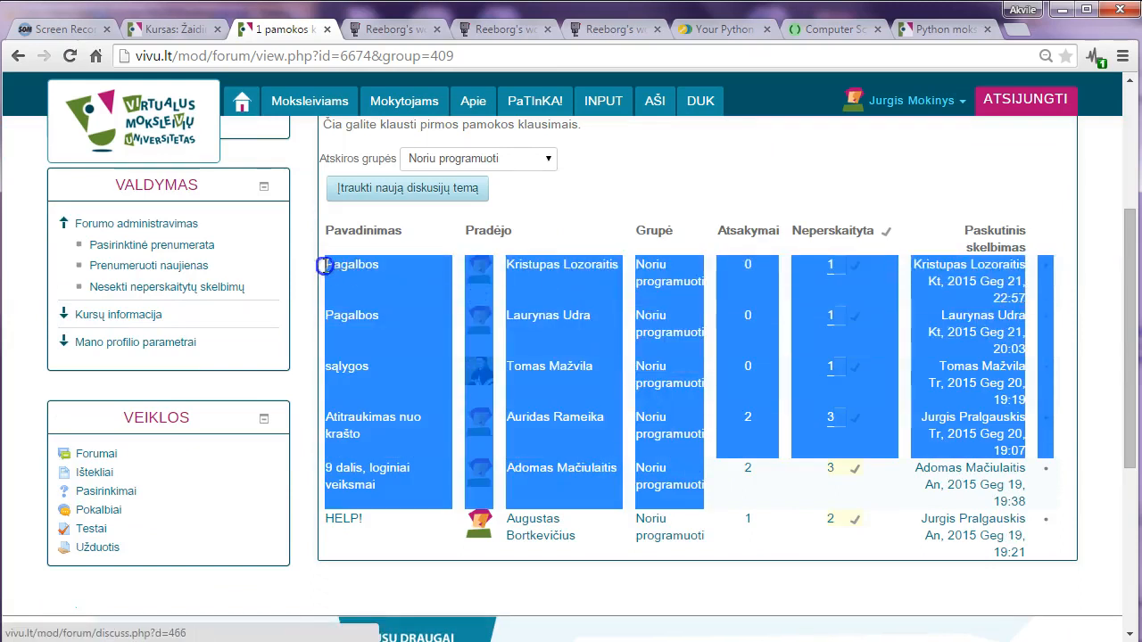
pyautogui.click(371, 295)
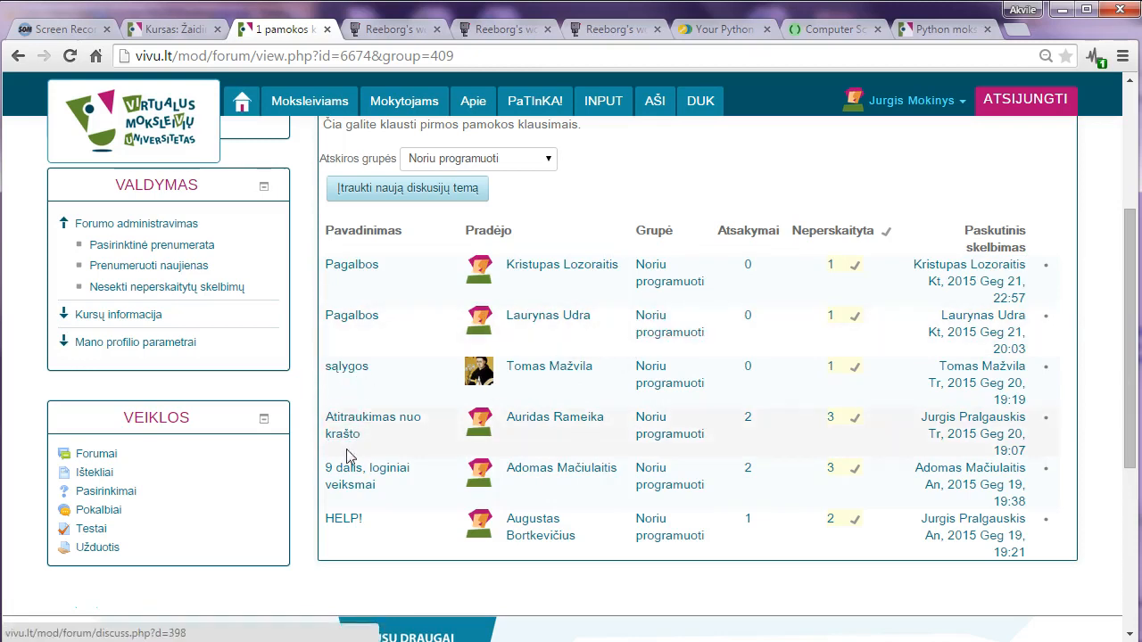
pyautogui.scroll(1, 378, 384)
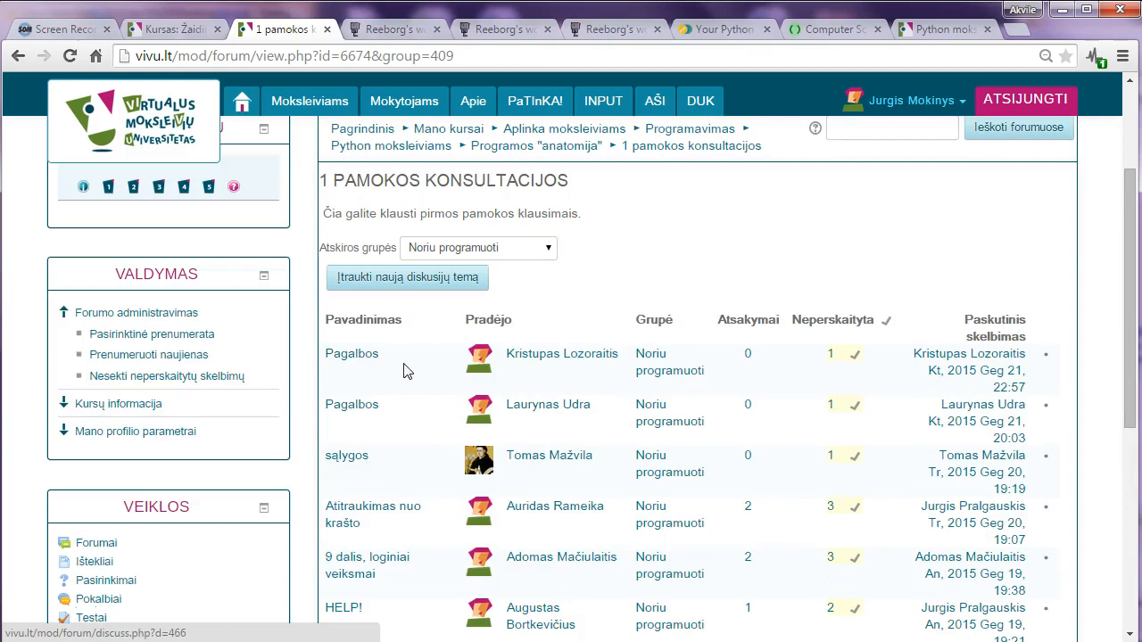
pyautogui.scroll(-2, 803, 397)
pyautogui.scroll(3, 794, 406)
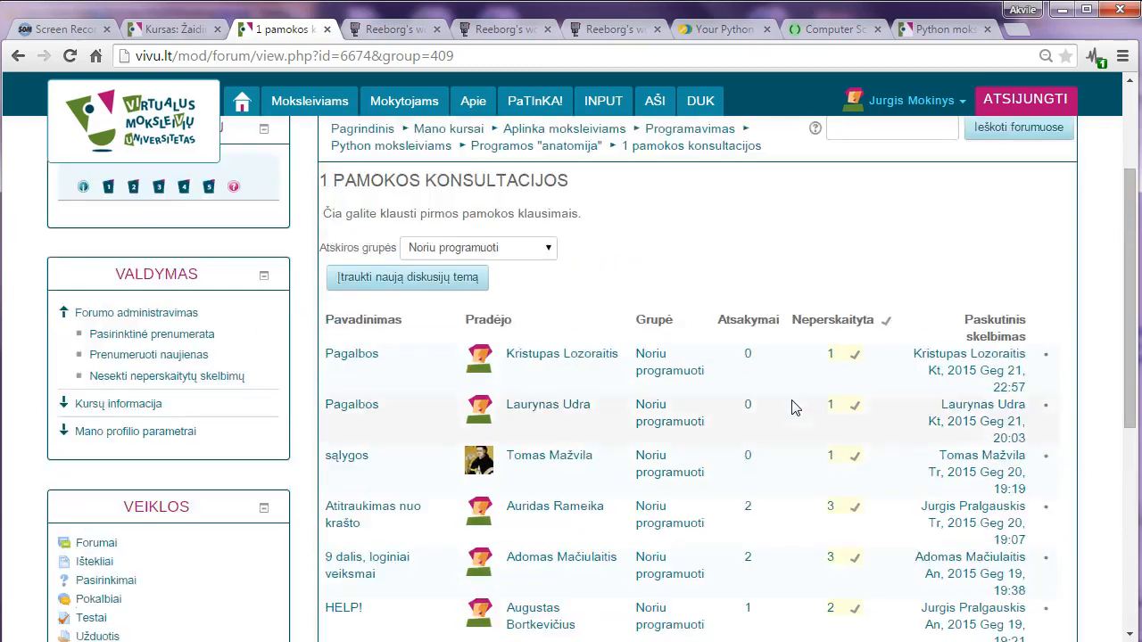
# - Show the quick links of the "Pradžia" section and open the "Python įvadas (ir mini-atmintinė)" document
pyautogui.scroll(1, 719, 419)
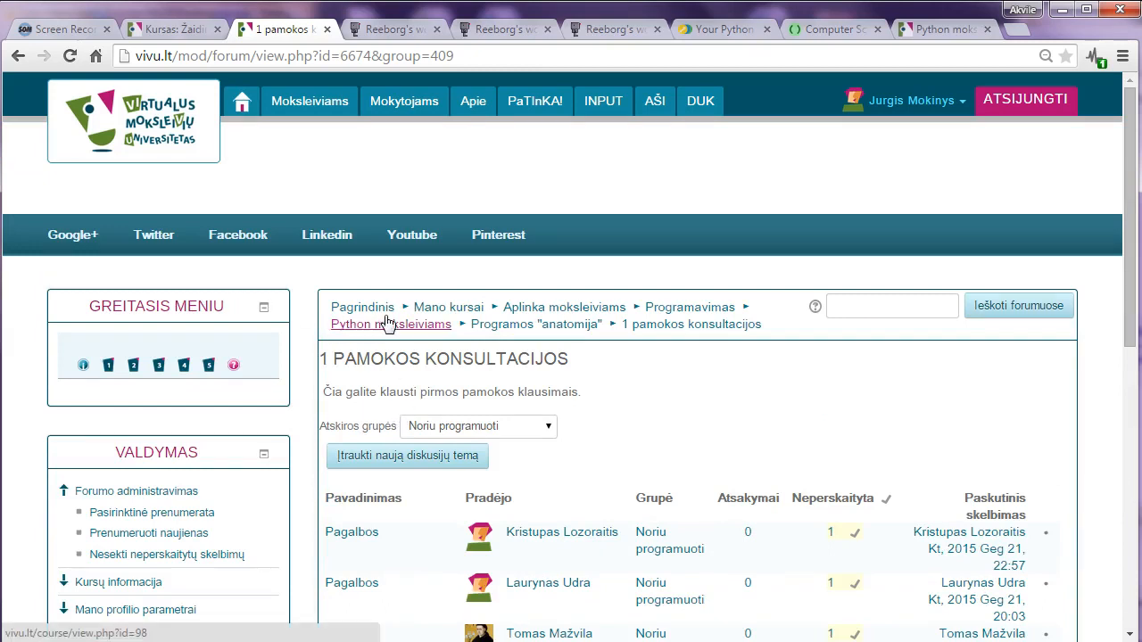
pyautogui.moveTo(92, 363)
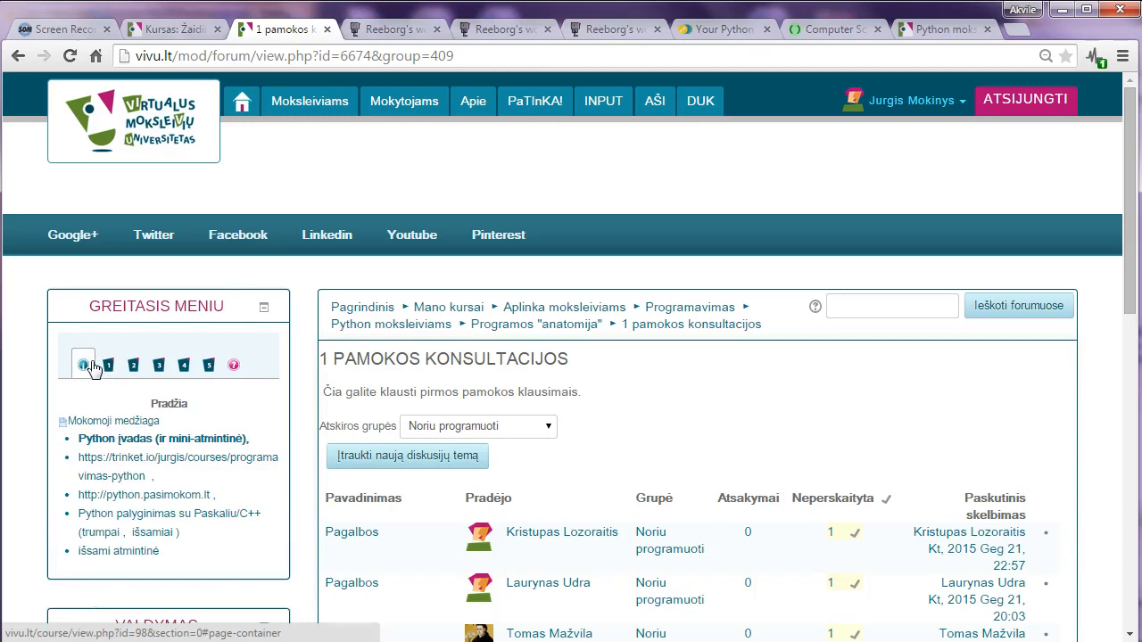
pyautogui.moveTo(85, 368)
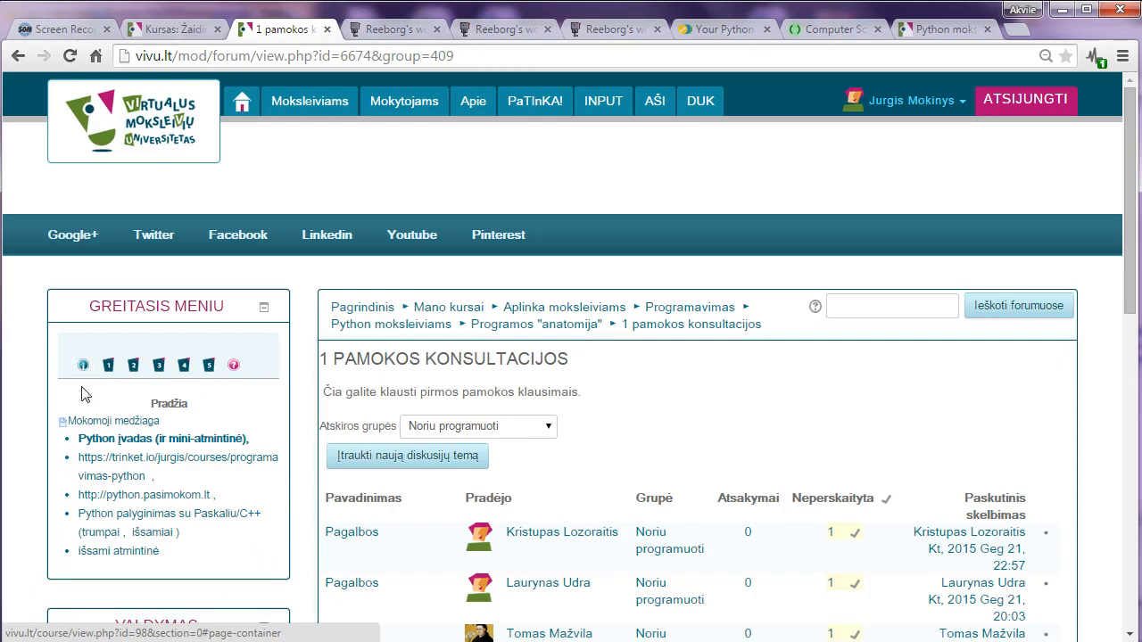
pyautogui.click(118, 439)
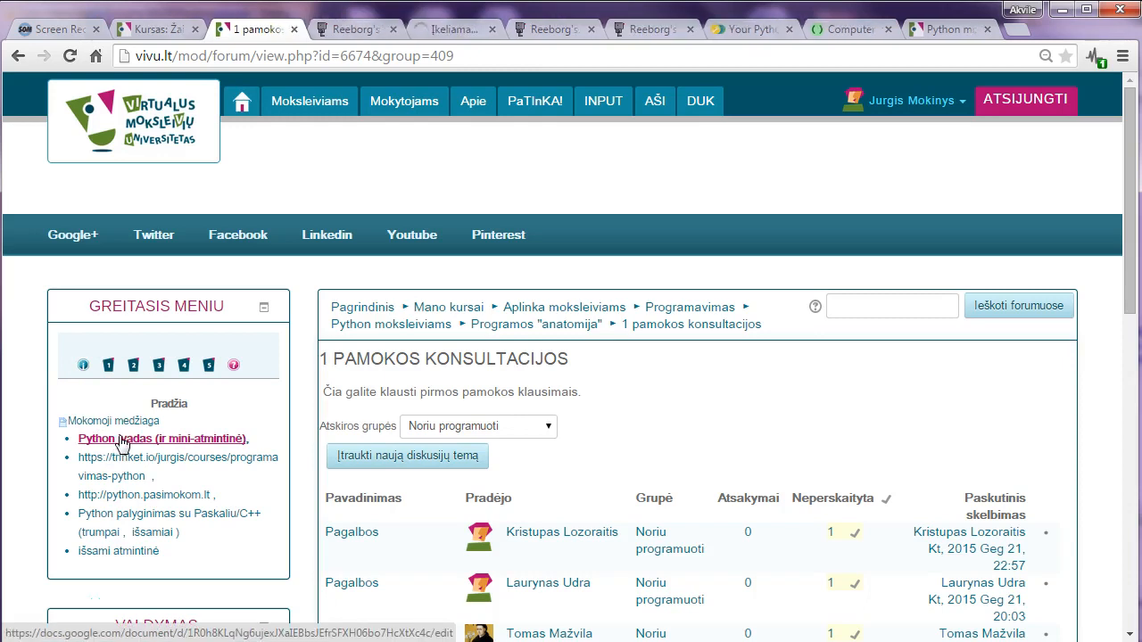
# - Open the short ("trumpai") comparison of Python with Pascal/C++ from the learning materials and bring its page into view
pyautogui.click(100, 534)
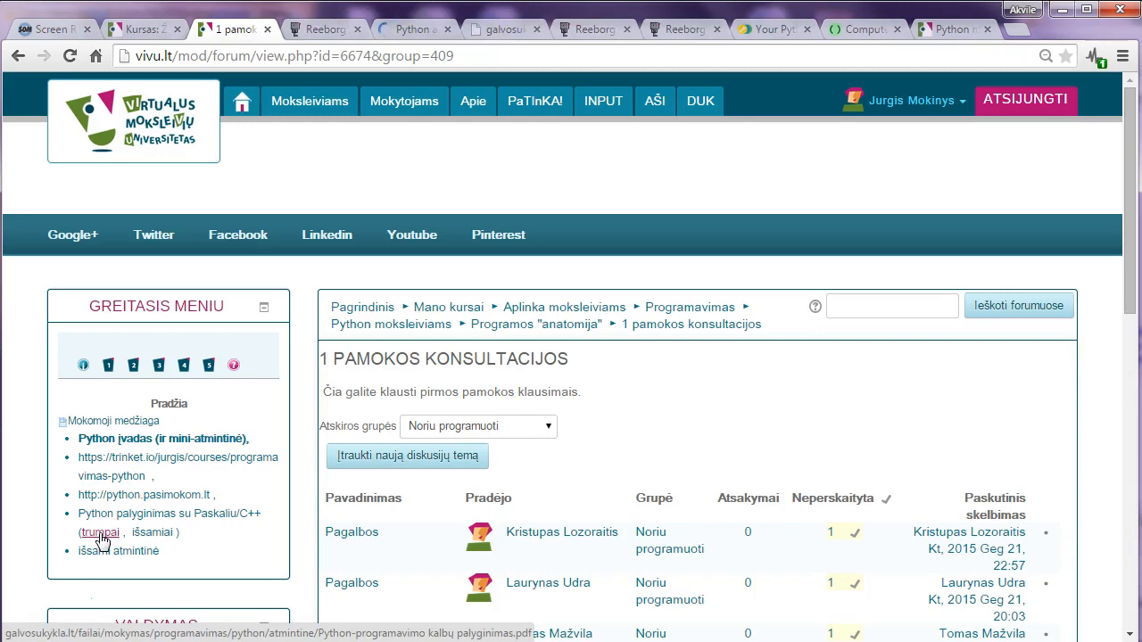
pyautogui.moveTo(273, 520); pyautogui.dragTo(189, 524)
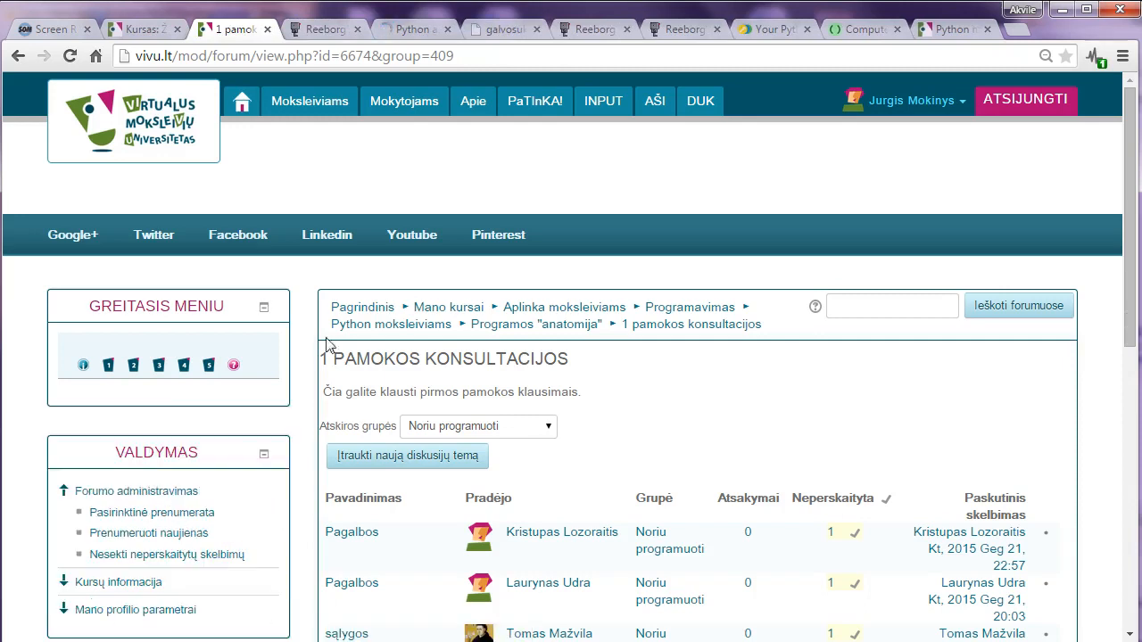
pyautogui.click(489, 28)
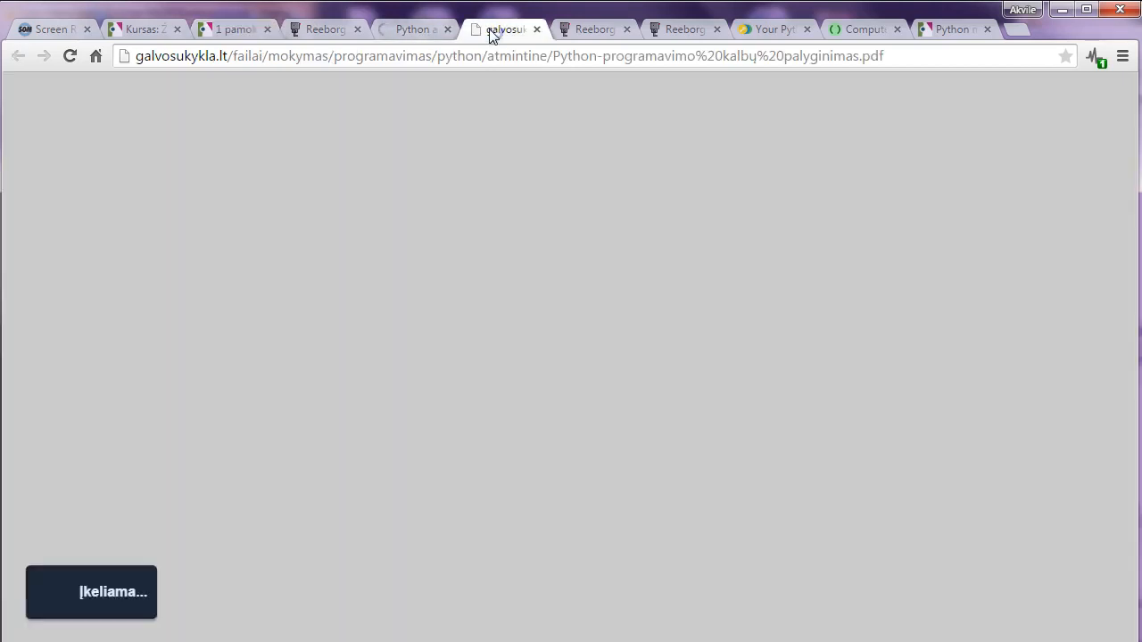
# - Look through the "Python atmintinė (junior)" document's summary table and "Programavimas" chapter, highlighting part of the "Kas yra programa?" paragraph
pyautogui.click(413, 29)
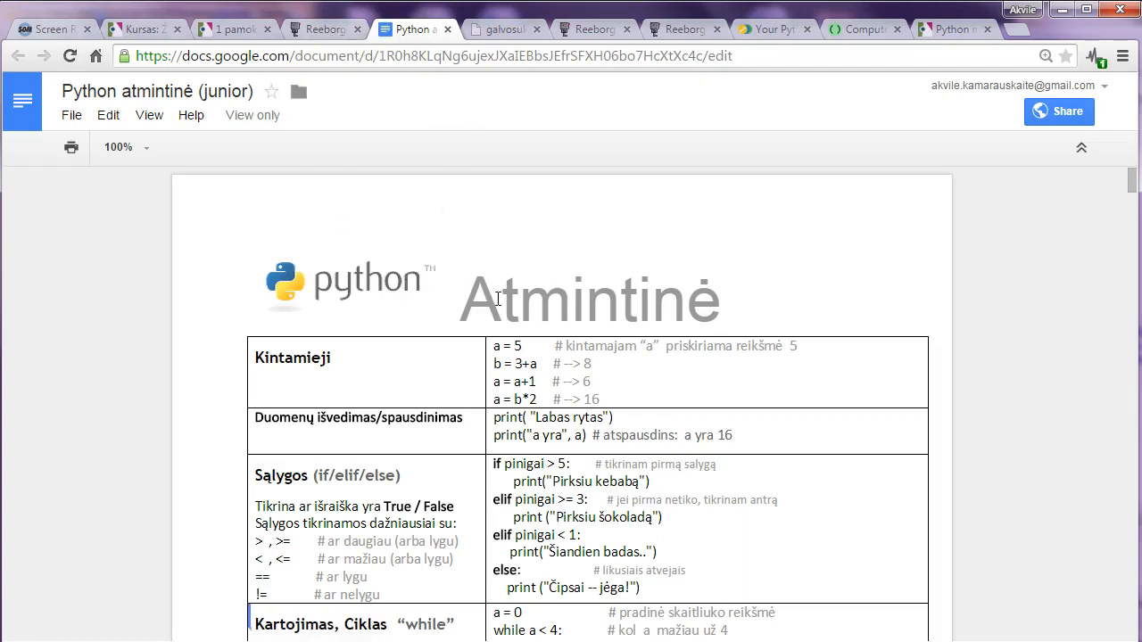
pyautogui.scroll(-3, 438, 296)
pyautogui.scroll(2, 514, 277)
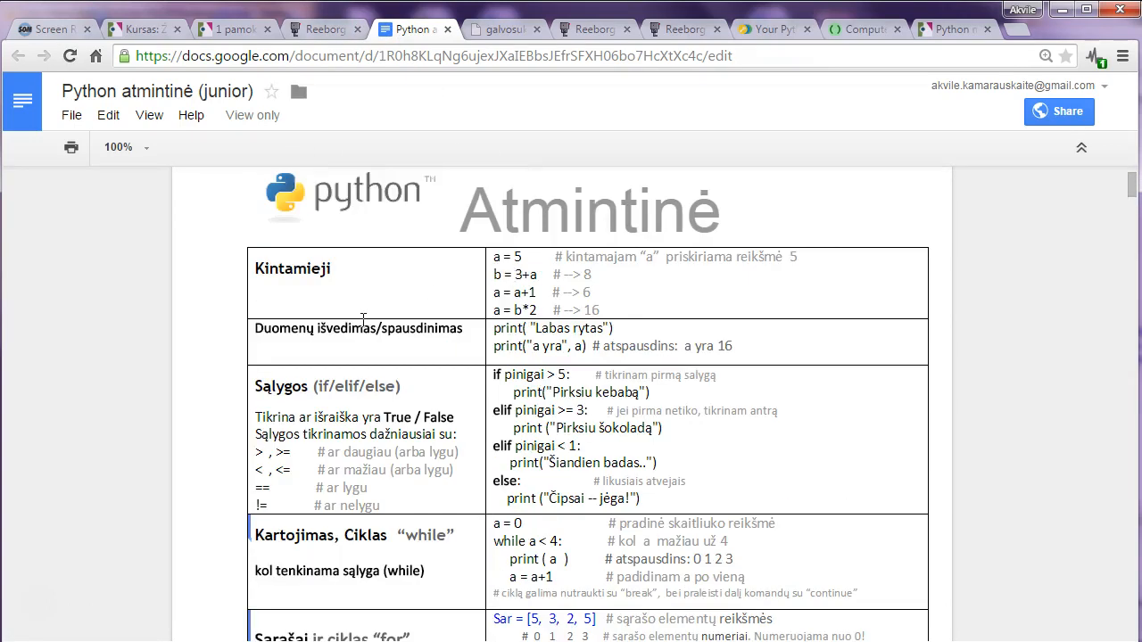
pyautogui.scroll(-10, 517, 301)
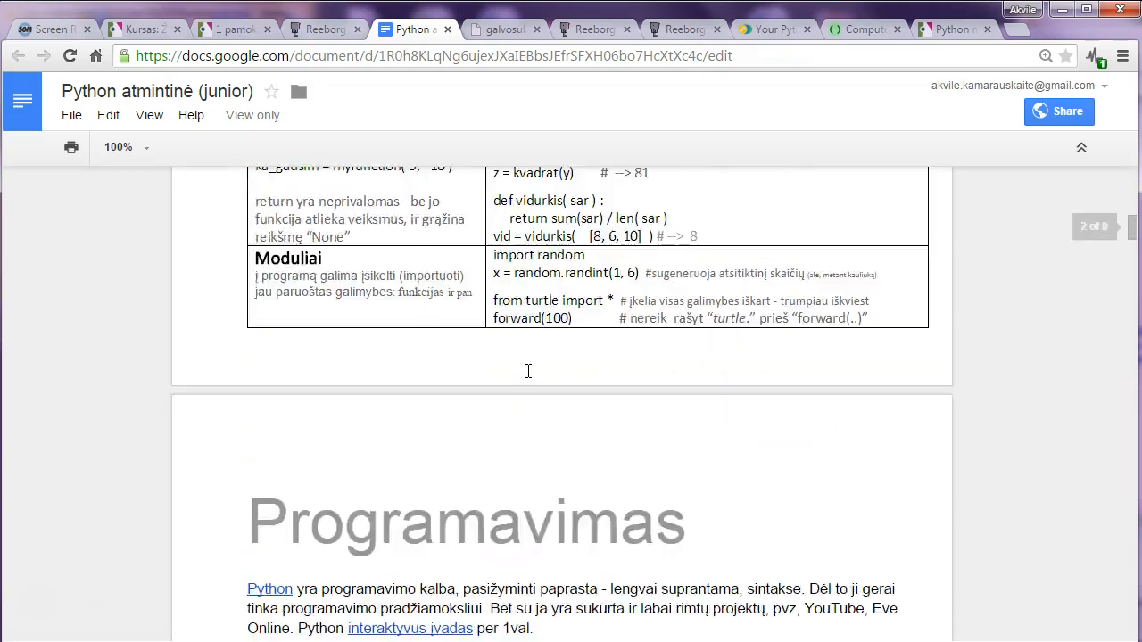
pyautogui.scroll(-4, 538, 351)
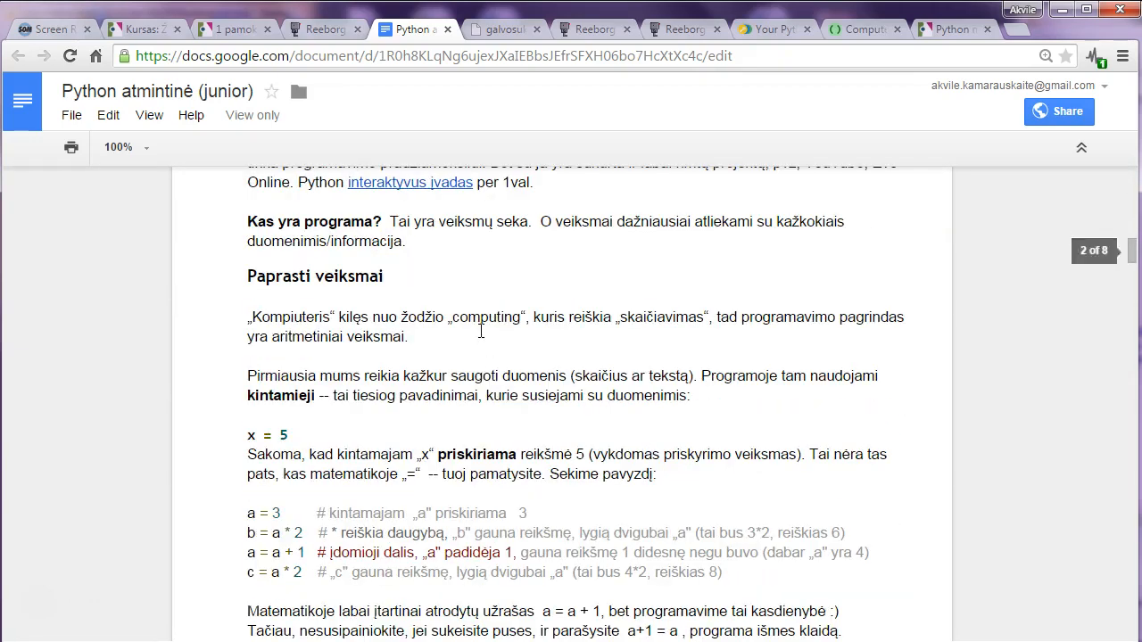
pyautogui.scroll(1, 479, 329)
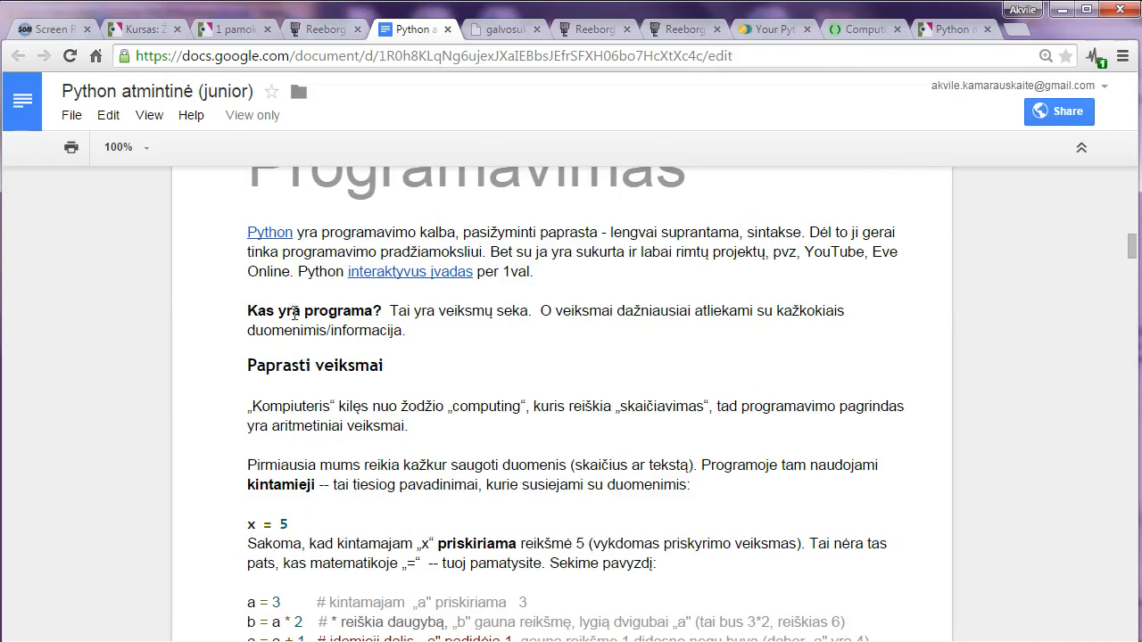
pyautogui.moveTo(429, 306); pyautogui.dragTo(472, 353)
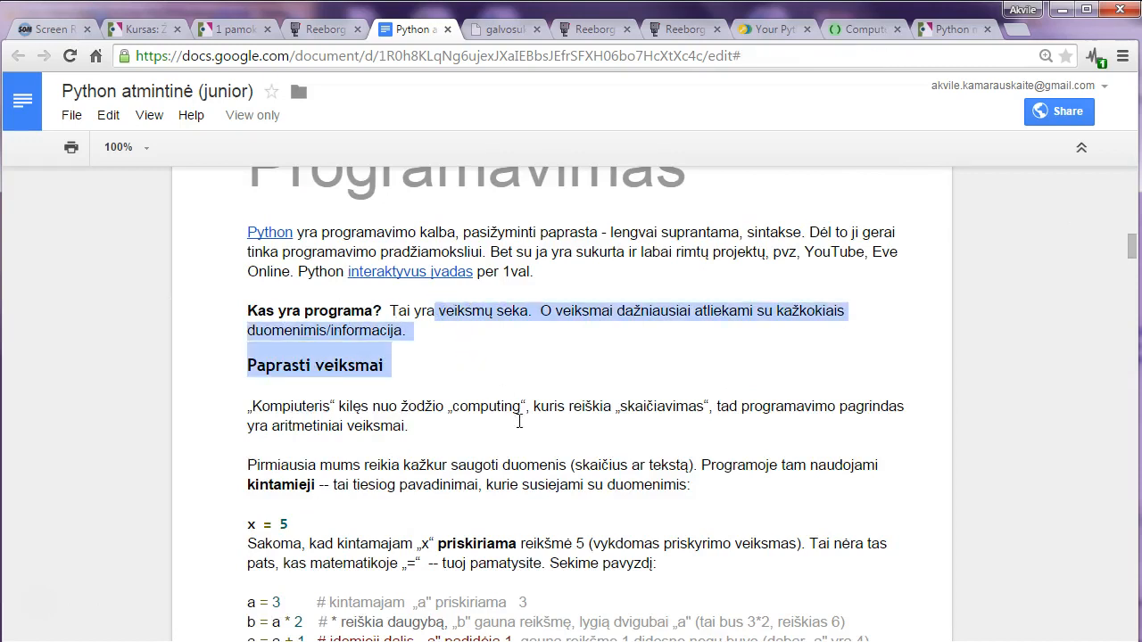
pyautogui.scroll(-8, 522, 443)
pyautogui.scroll(-3, 523, 443)
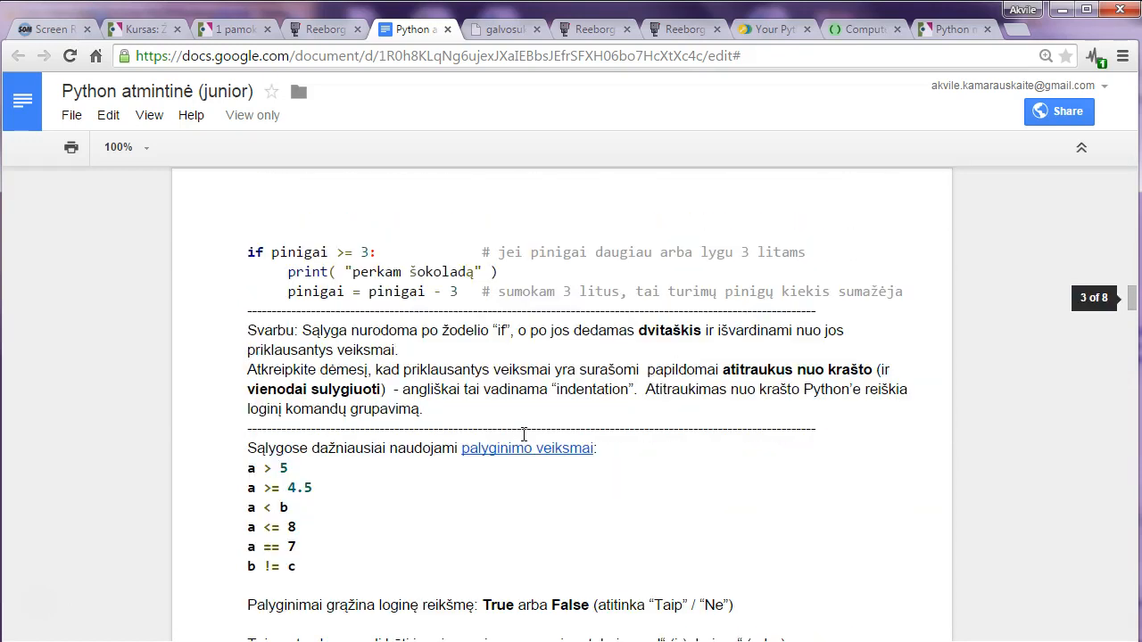
# - Look through the Python, Pascal and C++ comparison, highlighting the headings "Kintamieji", "Kartojimas (ciklas)", "Sąlygos sakiniai" and "Funkcijų kūrimas"
pyautogui.click(502, 34)
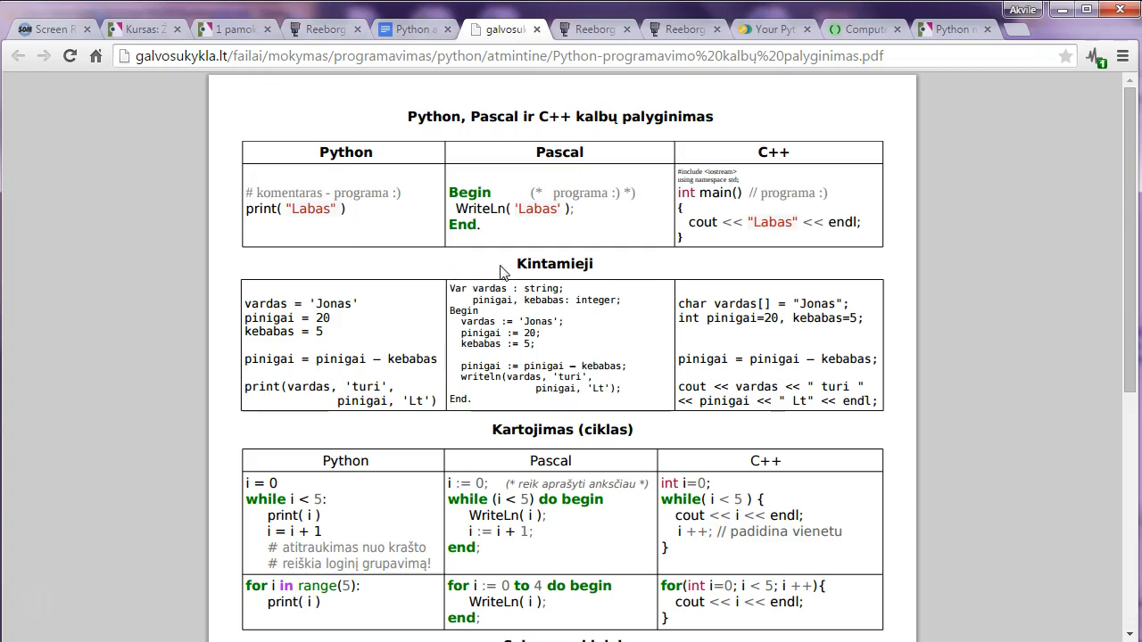
pyautogui.moveTo(513, 267); pyautogui.dragTo(625, 269)
pyautogui.scroll(-2, 553, 267)
pyautogui.moveTo(489, 250); pyautogui.dragTo(639, 256)
pyautogui.moveTo(497, 467); pyautogui.dragTo(630, 468)
pyautogui.scroll(-2, 616, 466)
pyautogui.moveTo(500, 482); pyautogui.dragTo(643, 486)
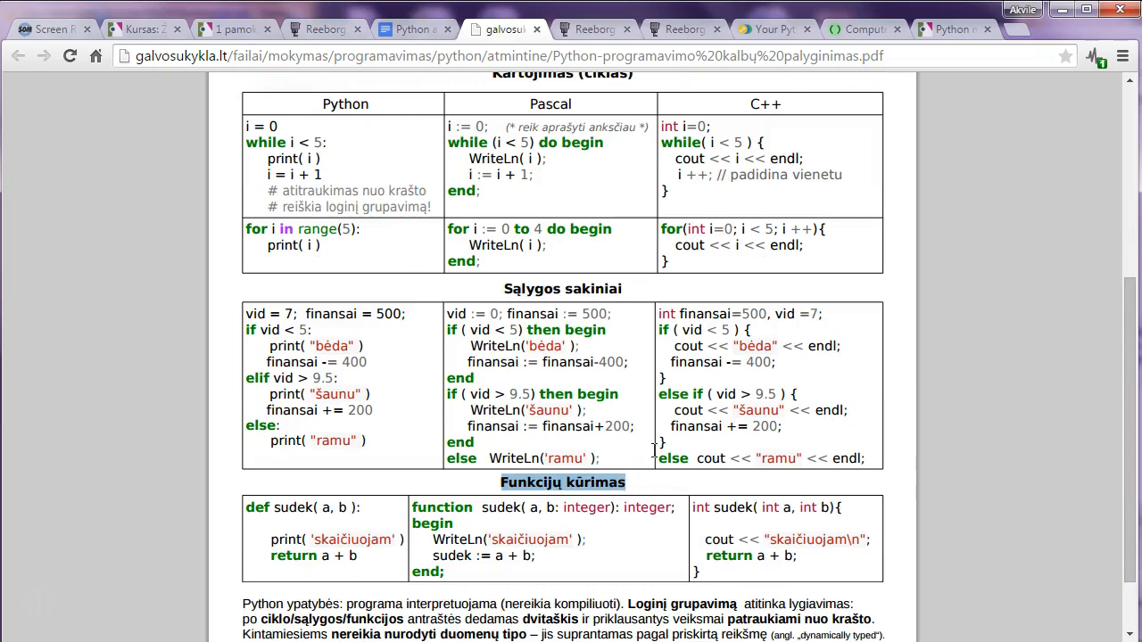
pyautogui.scroll(4, 549, 374)
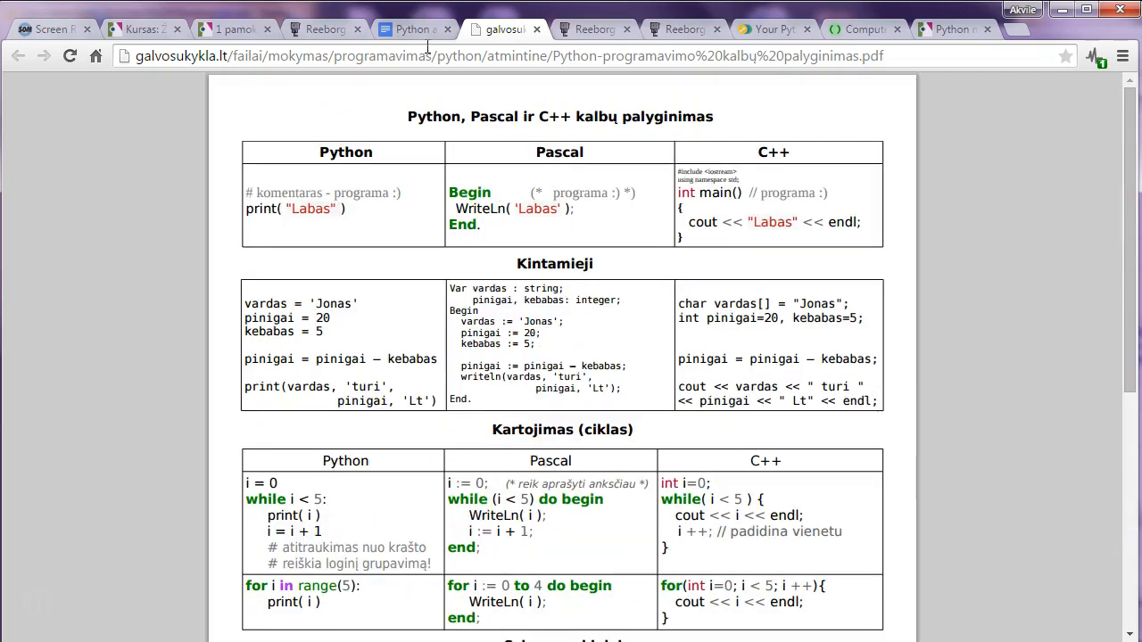
# - Return to the "1 pamokos konsultacijos" forum page, preview the sections of the quick menu, and open the course's list of forums
pyautogui.click(234, 29)
pyautogui.scroll(-1, 318, 399)
pyautogui.scroll(2, 318, 399)
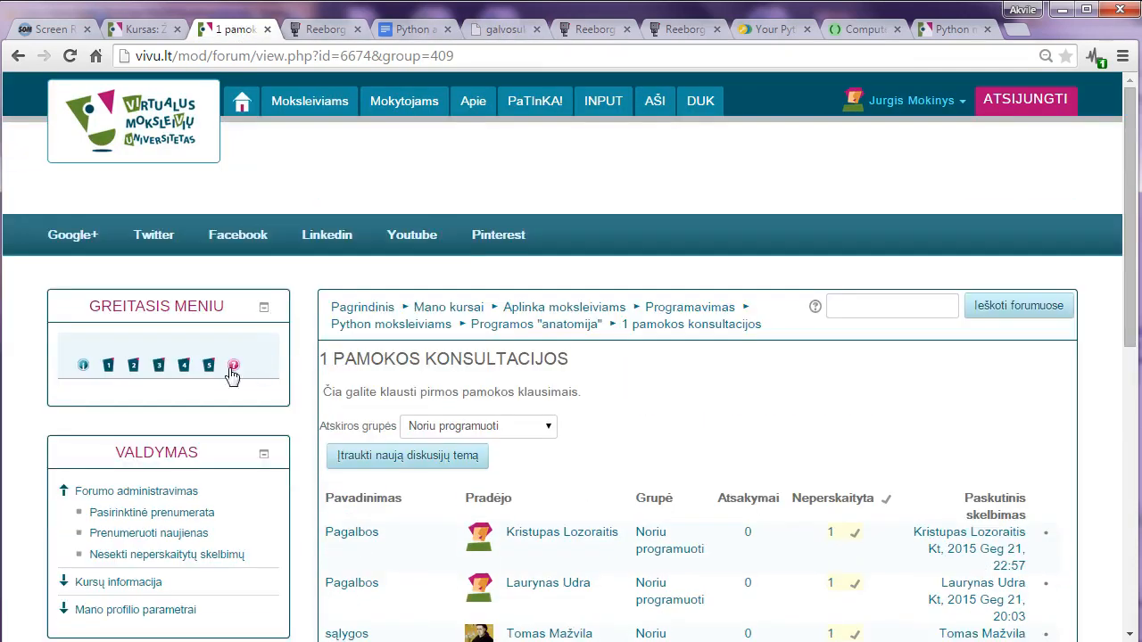
pyautogui.moveTo(83, 367)
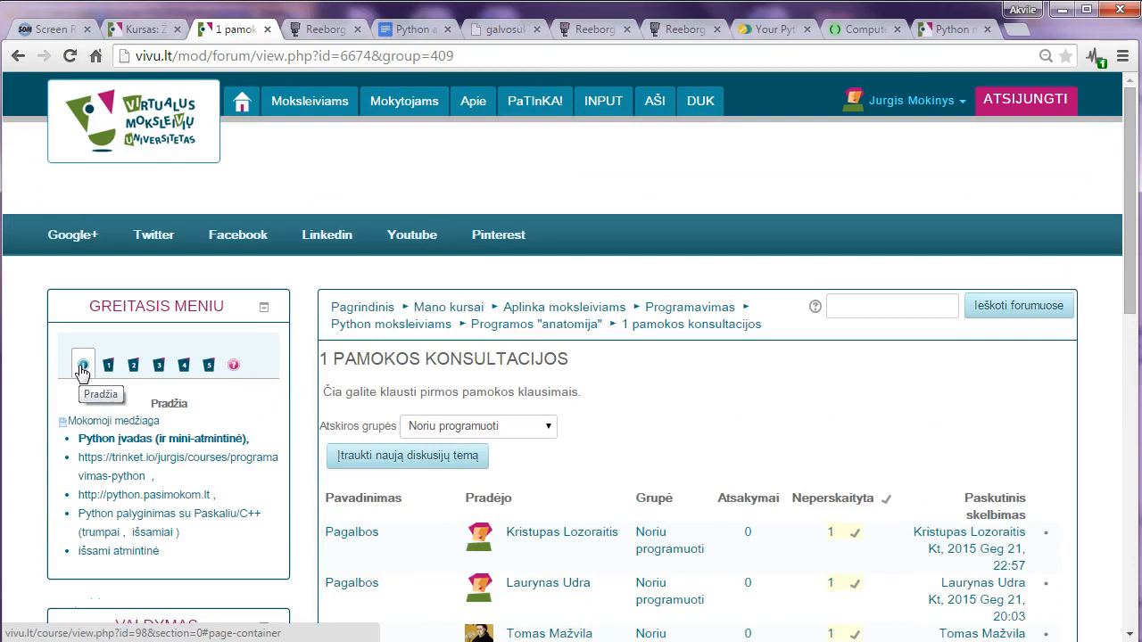
pyautogui.moveTo(223, 371)
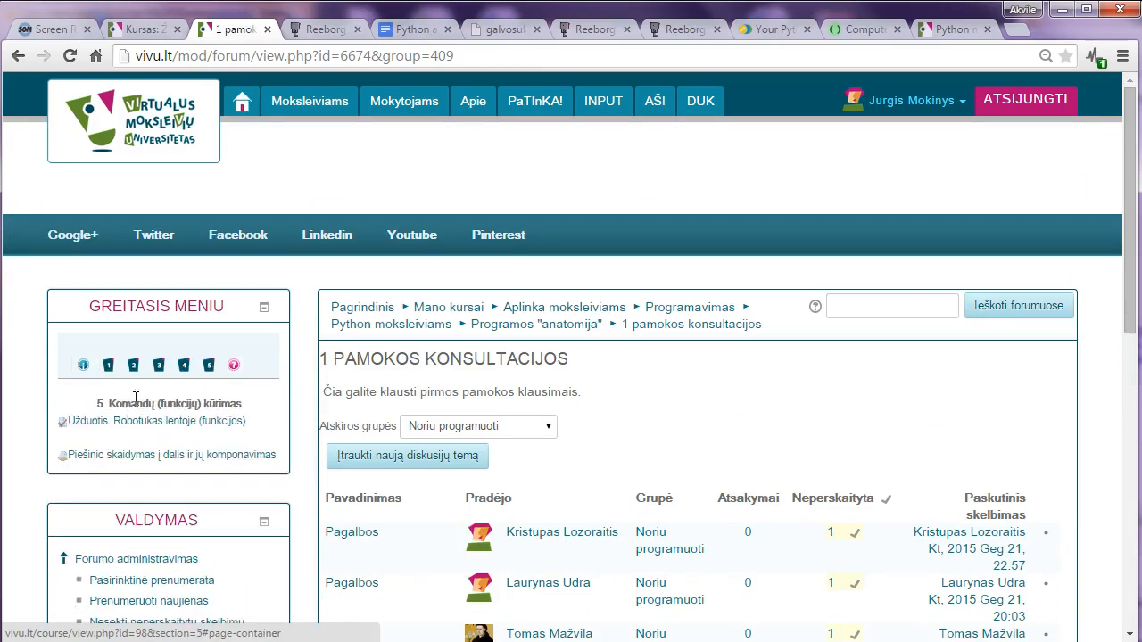
pyautogui.click(87, 422)
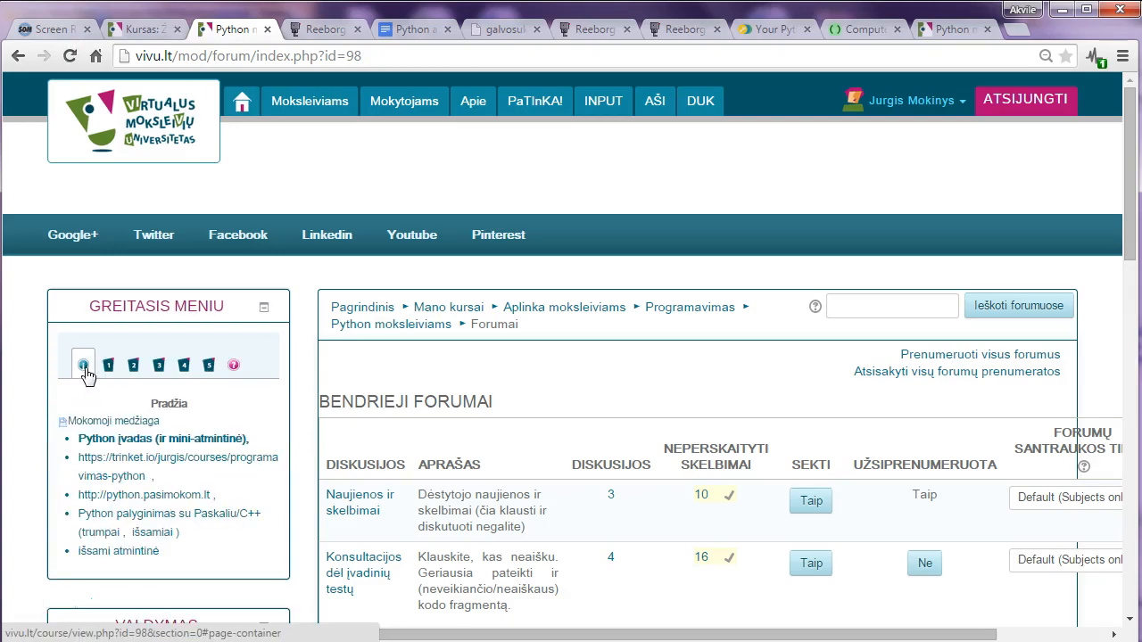
# - Open the "Naujienos ir skelbimai" forum and show its "Kurso pradžia ir eiga" discussion with the topic schedule
pyautogui.scroll(-2, 487, 420)
pyautogui.click(355, 319)
pyautogui.scroll(-3, 571, 379)
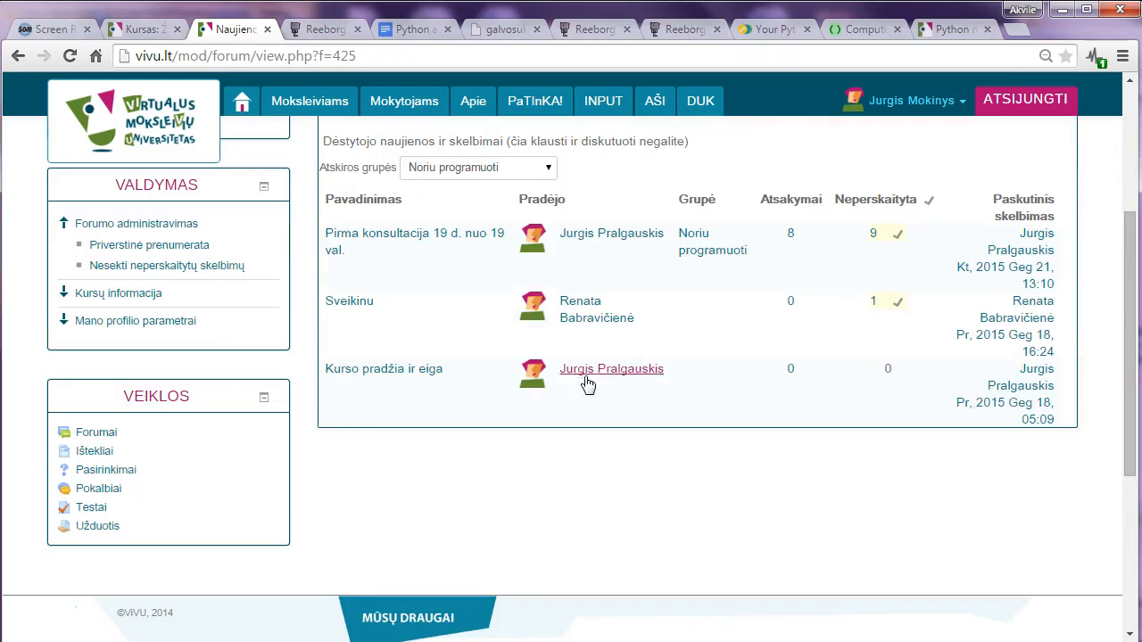
pyautogui.click(384, 372)
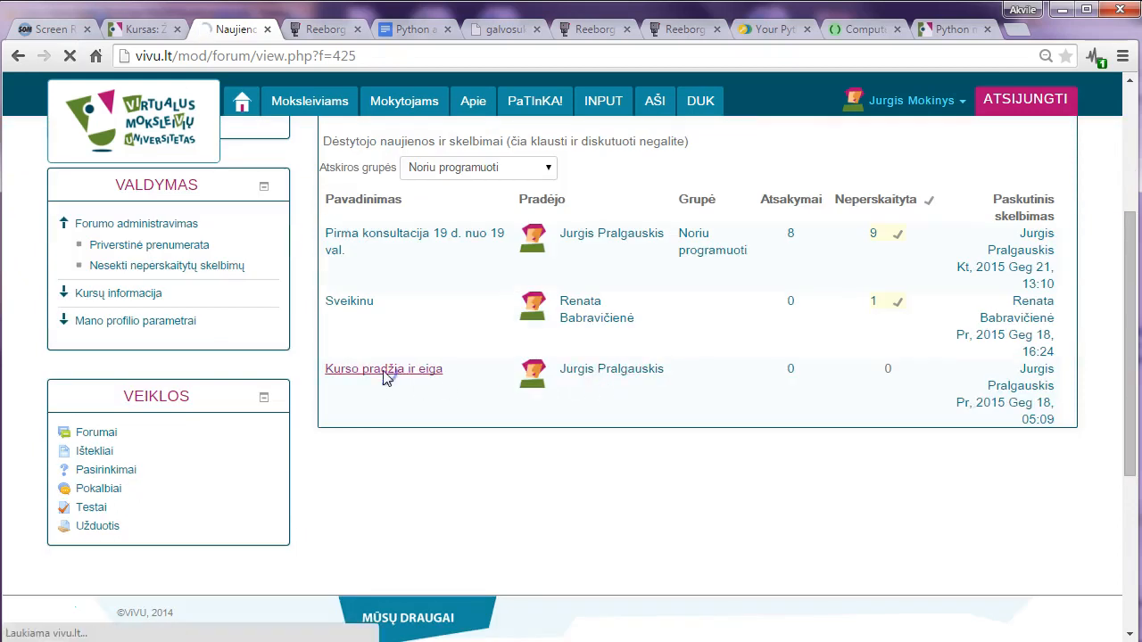
pyautogui.scroll(-2, 384, 383)
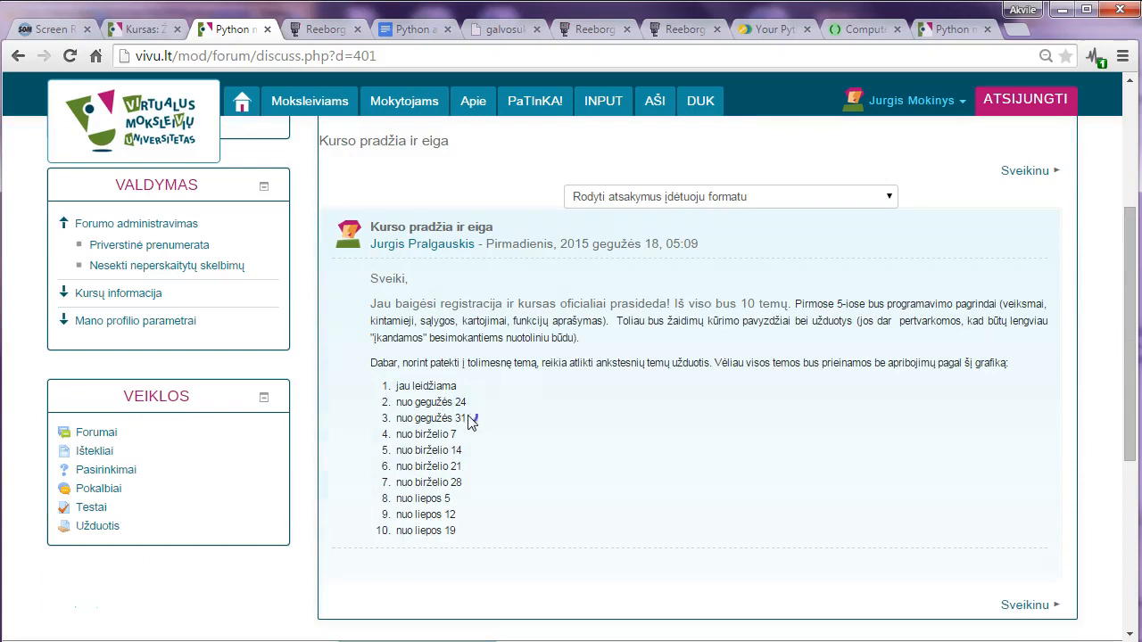
# - Point out the opening dates of topics 2 to 4 in the schedule by highlighting them, and clear the highlight
pyautogui.moveTo(471, 422); pyautogui.dragTo(371, 396)
pyautogui.moveTo(460, 436); pyautogui.dragTo(365, 423)
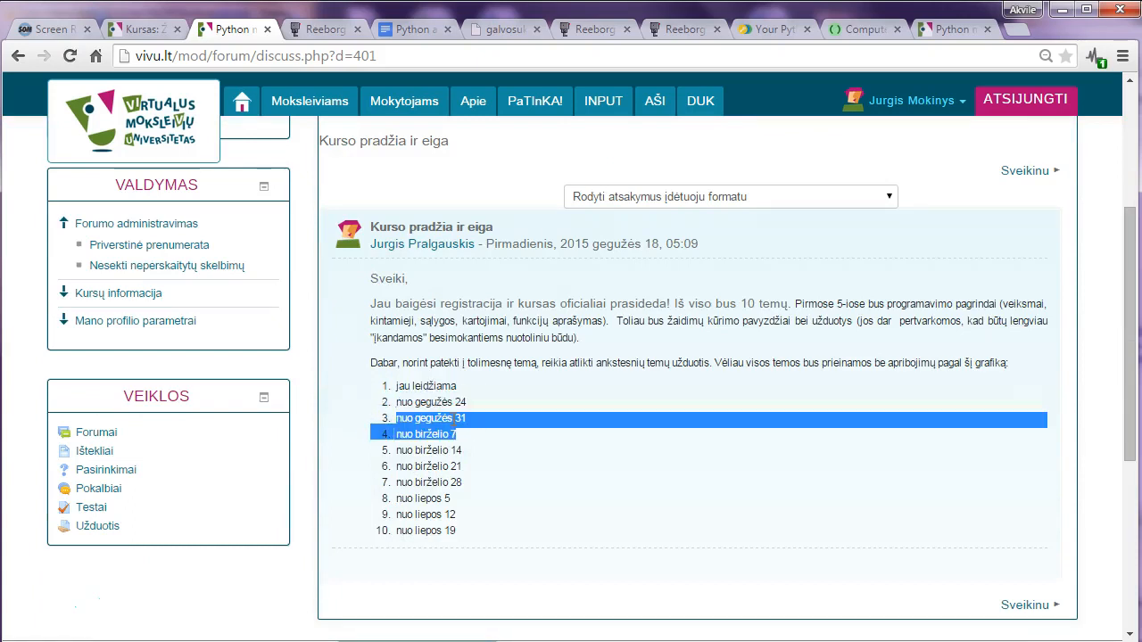
pyautogui.click(469, 450)
pyautogui.moveTo(456, 435); pyautogui.dragTo(397, 428)
pyautogui.moveTo(467, 420); pyautogui.dragTo(364, 459)
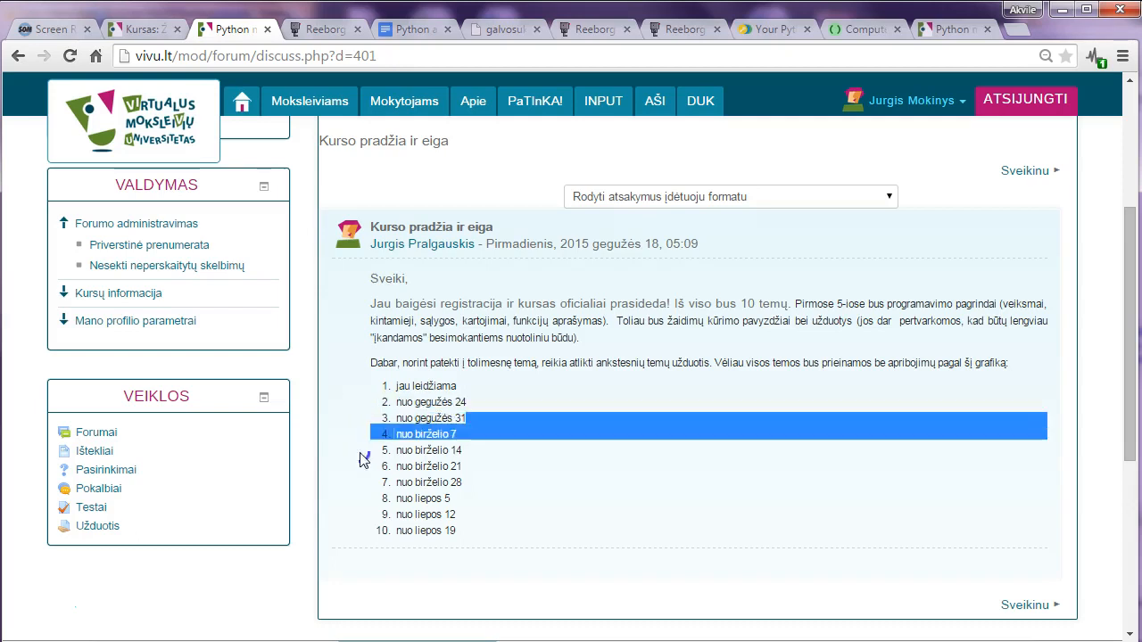
pyautogui.click(458, 435)
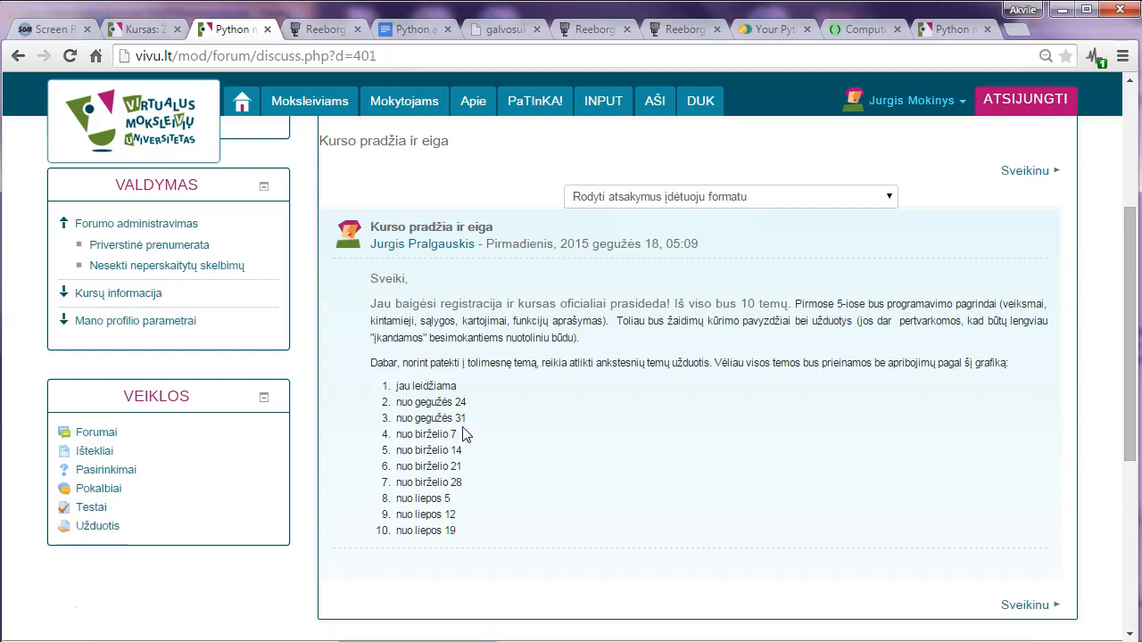
pyautogui.moveTo(463, 438); pyautogui.dragTo(387, 419)
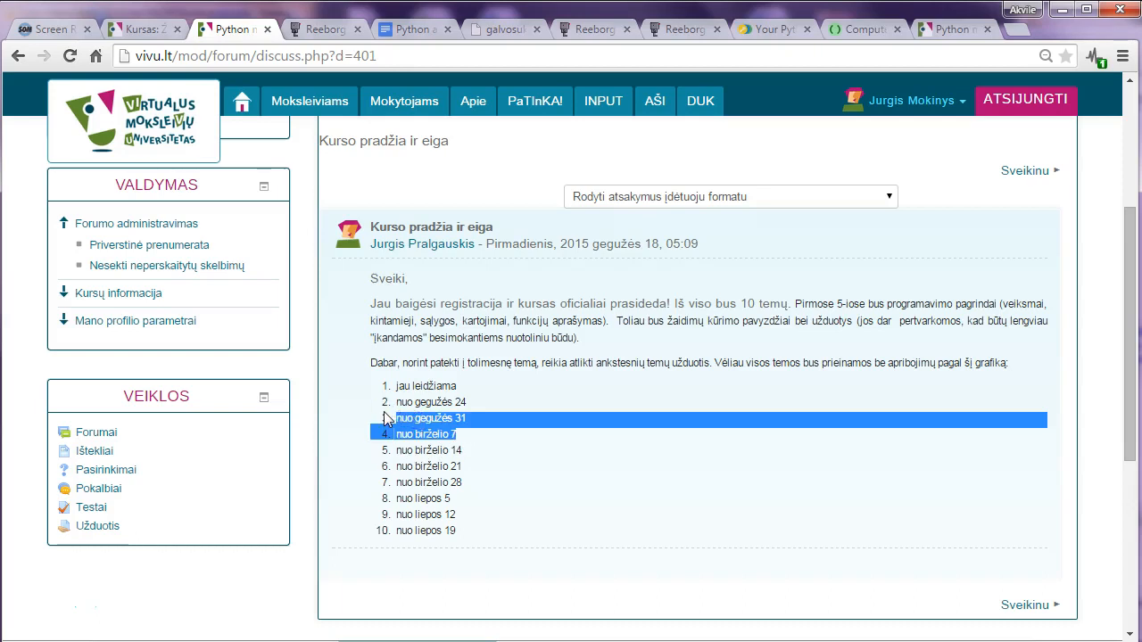
pyautogui.moveTo(396, 405); pyautogui.dragTo(466, 419)
pyautogui.click(476, 440)
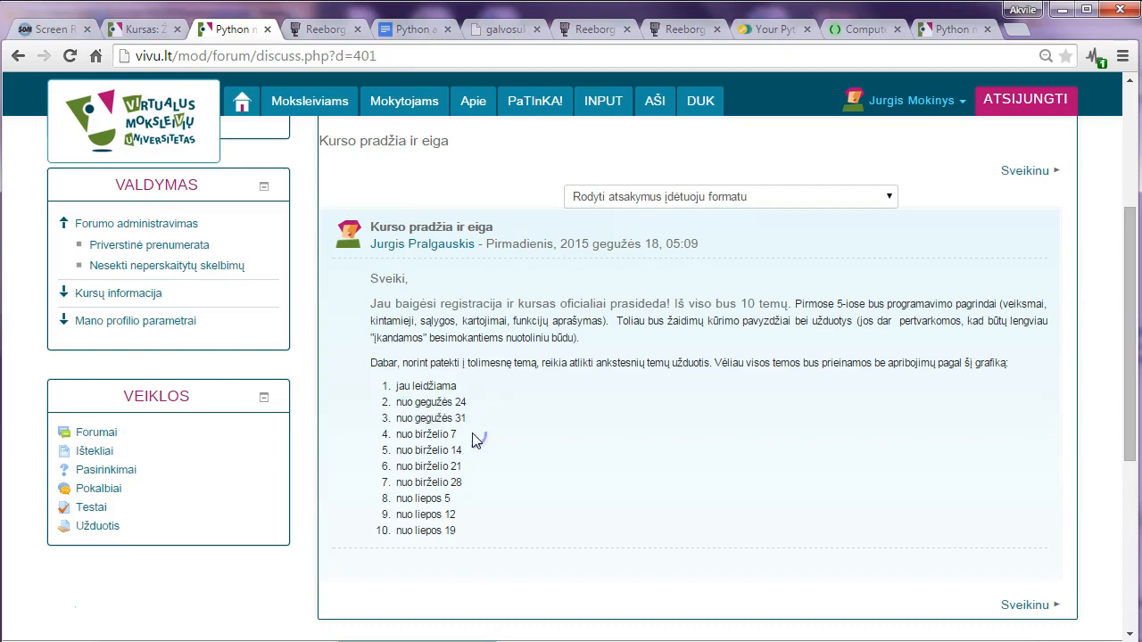
# - Go back to the course's "Pradžia" section from the announcement discussion
pyautogui.scroll(1, 465, 437)
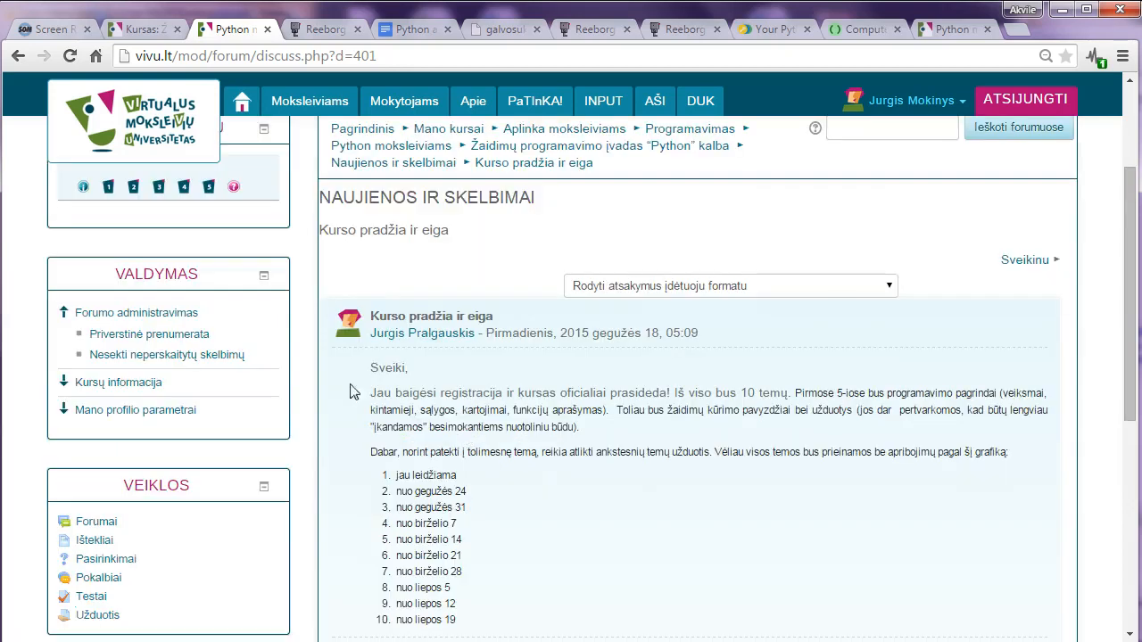
pyautogui.scroll(2, 161, 333)
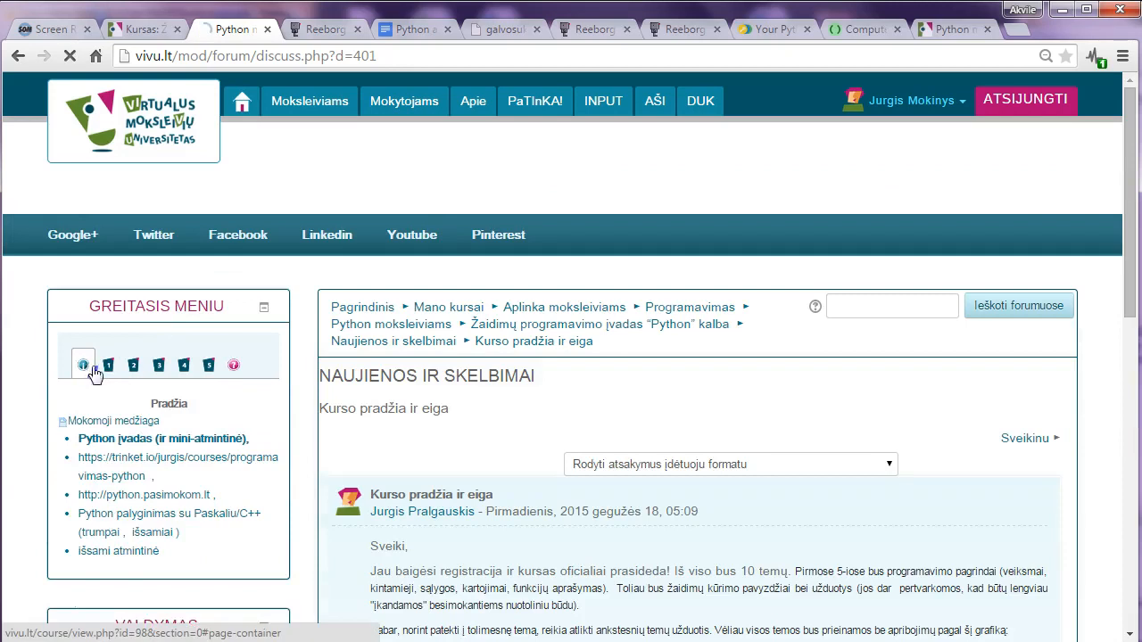
pyautogui.click(83, 366)
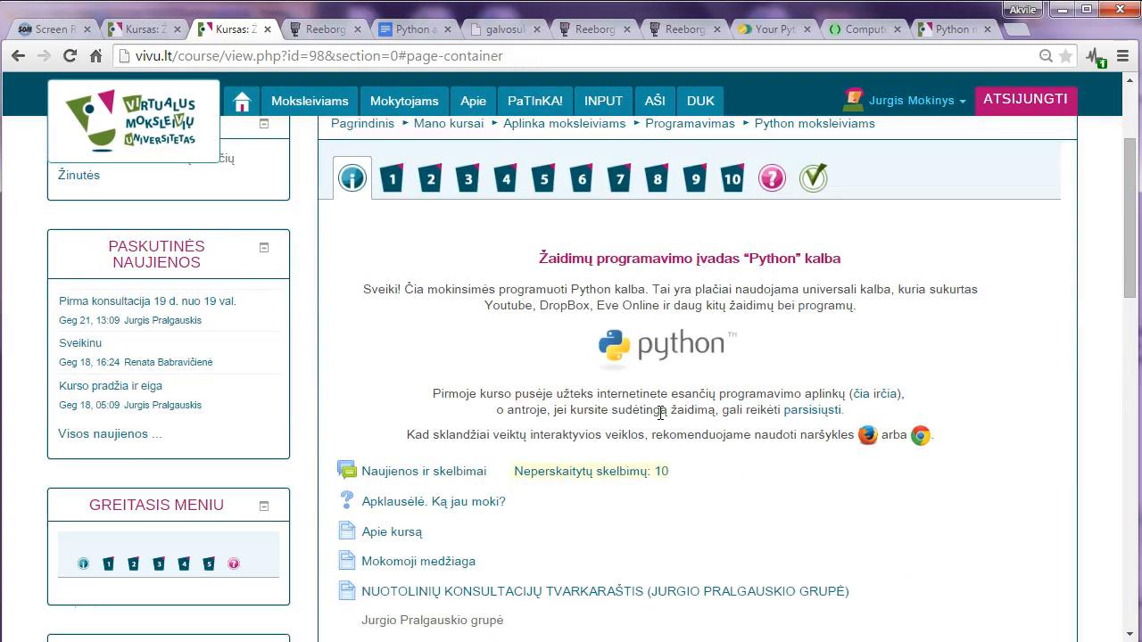